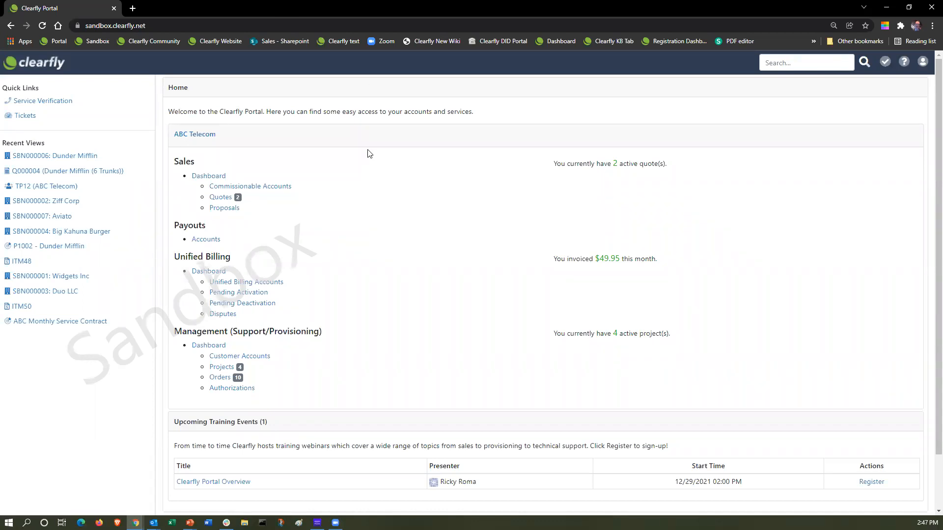
Open ABC Telecom's TP12 third-party record from the Management Dashboard and view its projects.
click(213, 347)
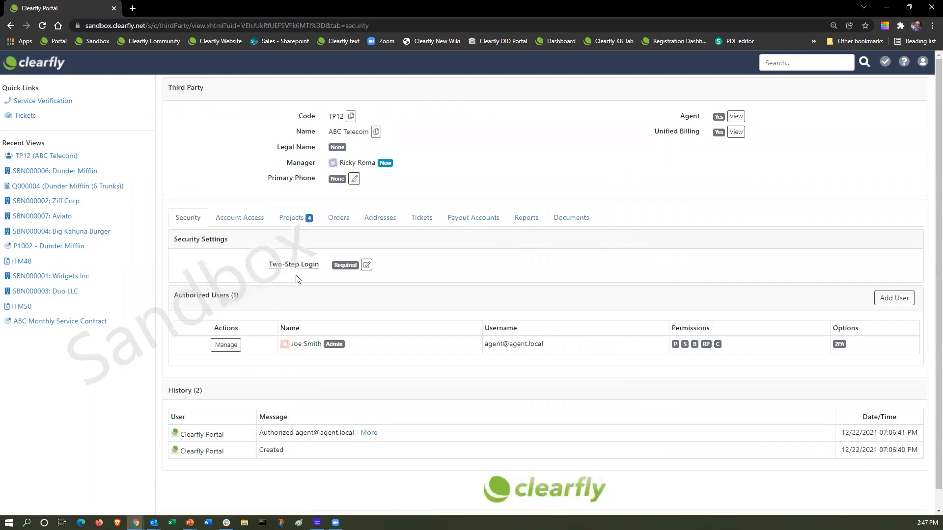
click(244, 219)
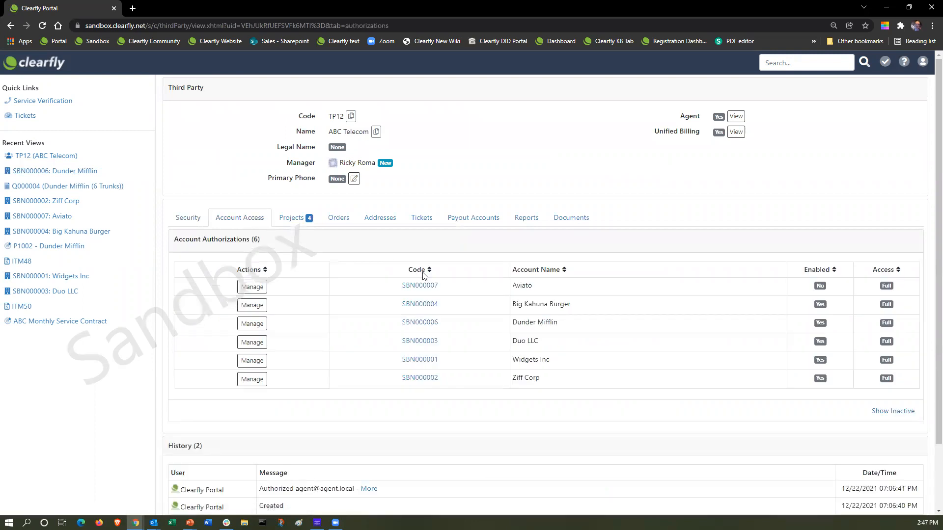
click(294, 218)
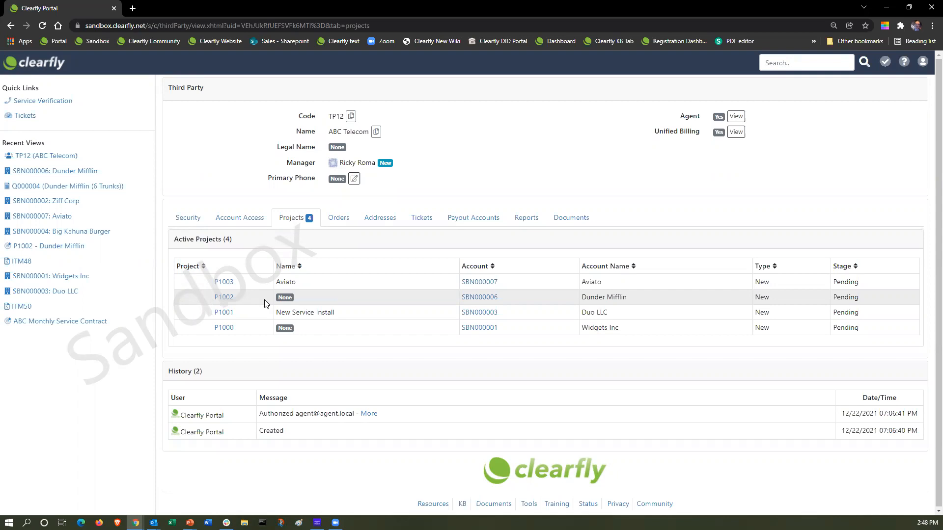
Open project P1002 for Dunder Mifflin from the active projects list.
click(222, 299)
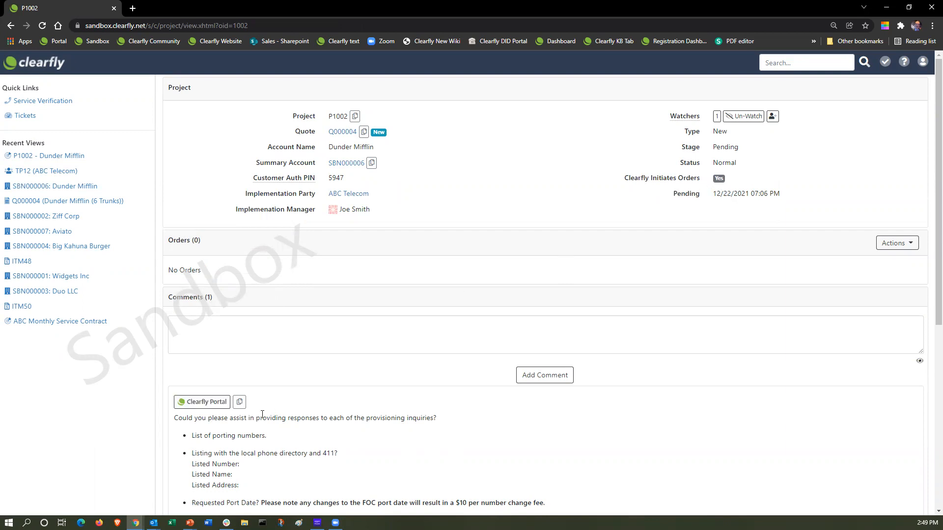
Scroll down to read P1002's provisioning-details comment.
scroll(273, 412, down, 2)
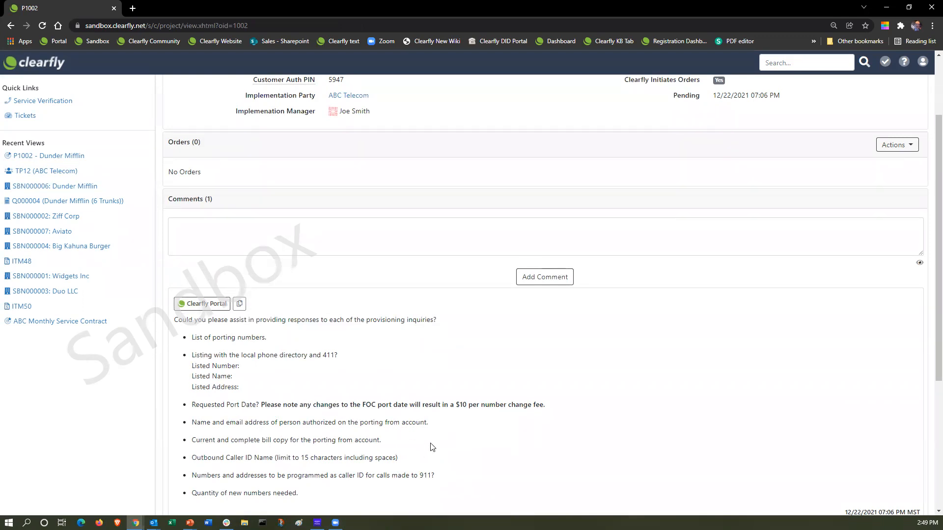
scroll(431, 446, down, 1)
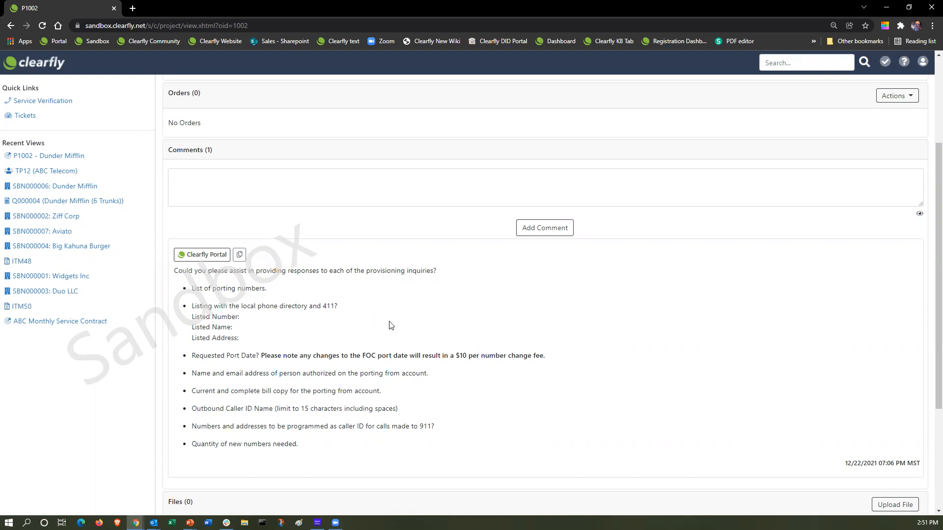
scroll(373, 293, up, 3)
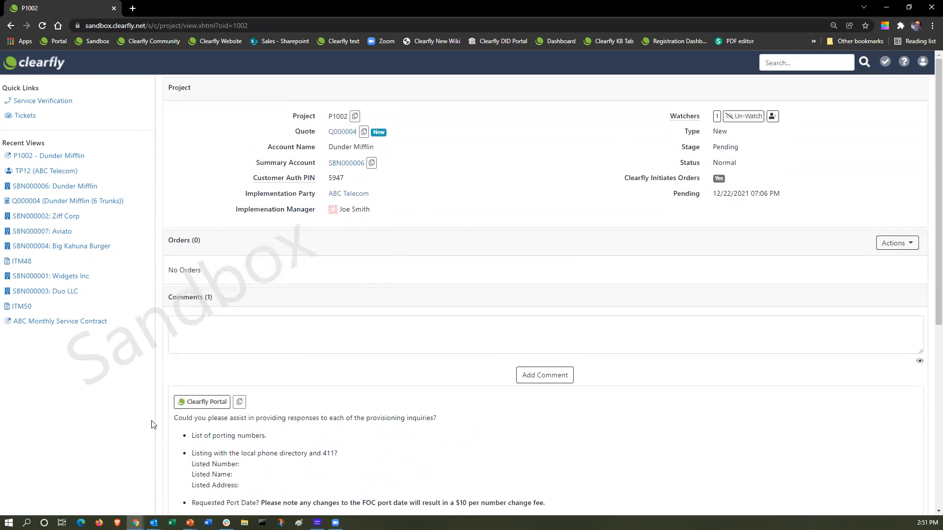
Start a Create Voice Group Order for project P1002 and check the billing account list.
click(905, 248)
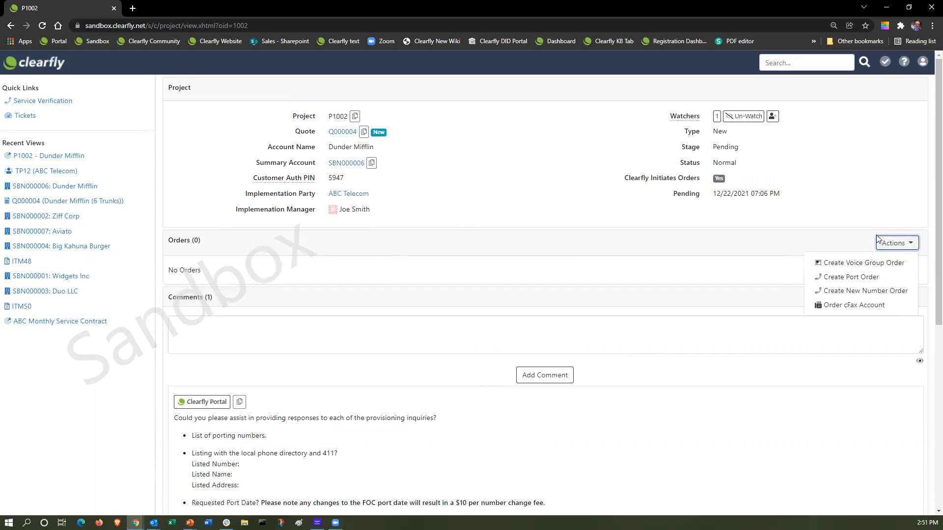
click(791, 234)
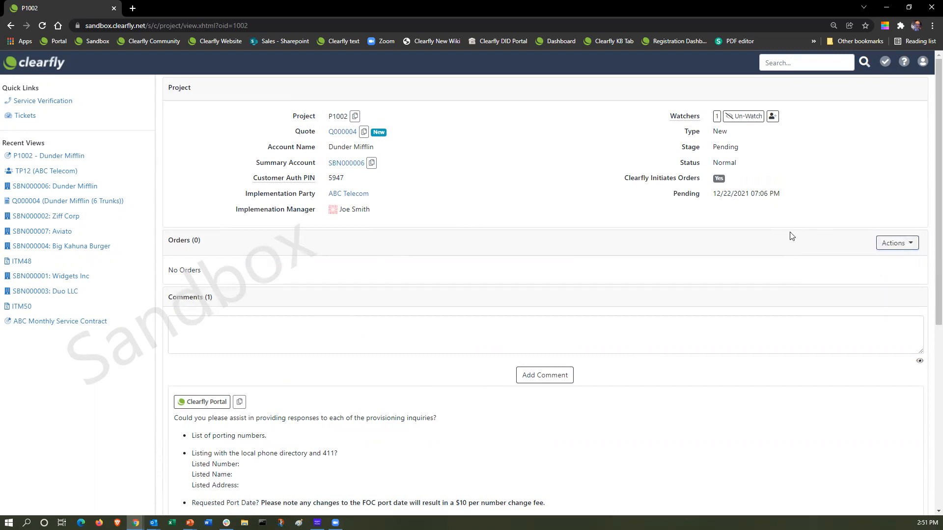
click(910, 250)
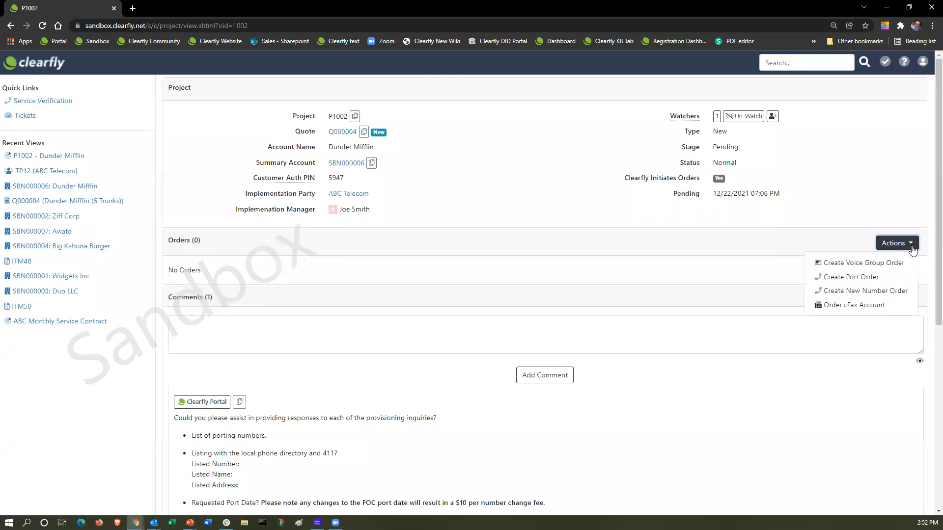
click(865, 264)
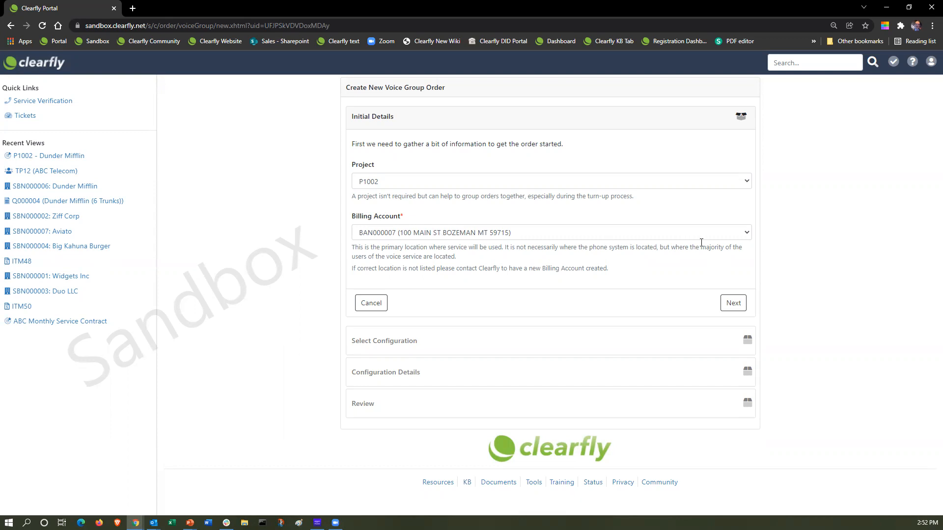
click(747, 234)
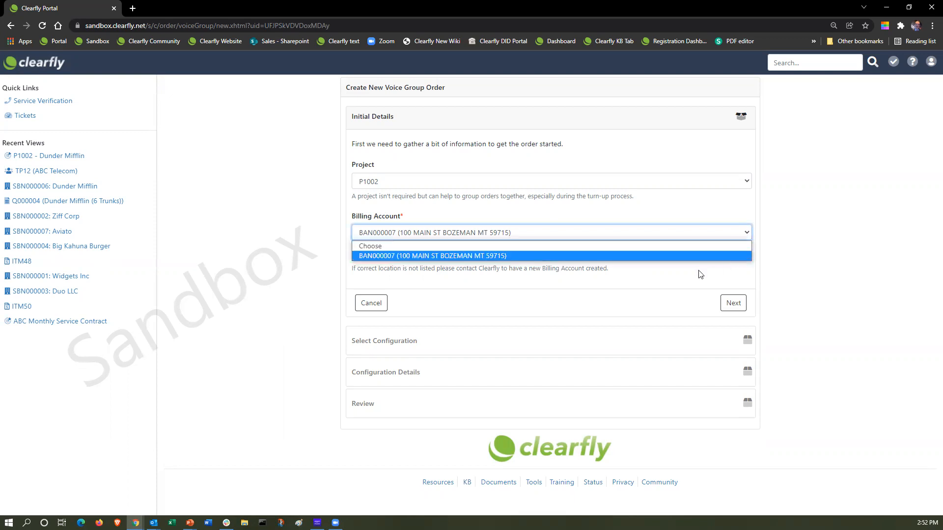
Keep the only billing account and complete Initial Details to reach Select Configuration.
click(659, 238)
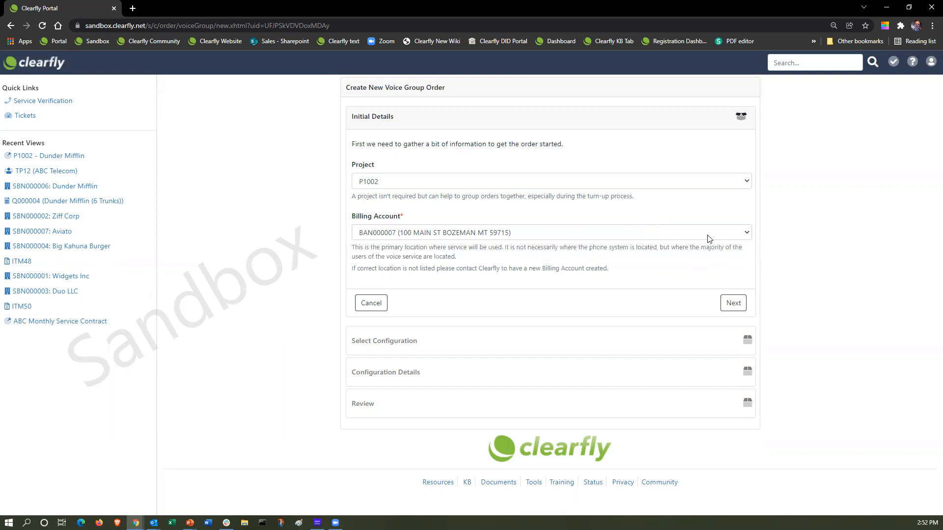
click(747, 234)
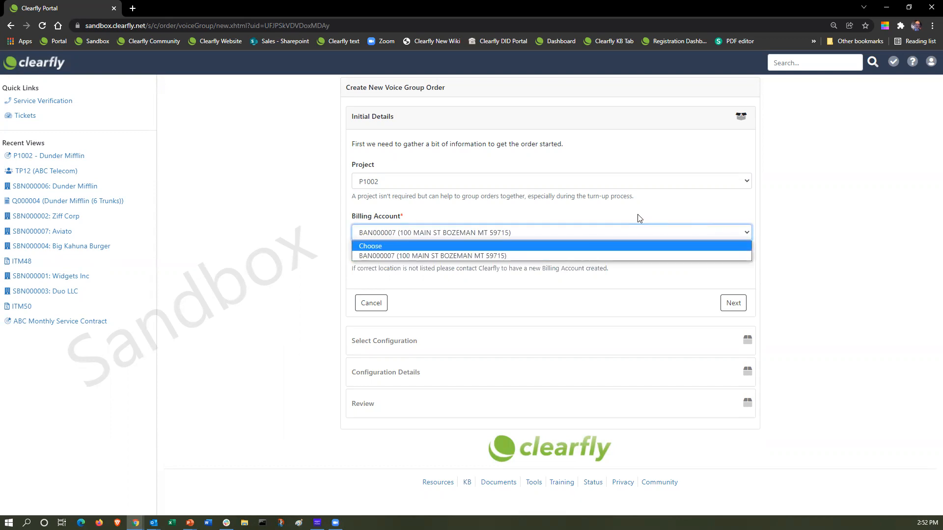
click(379, 256)
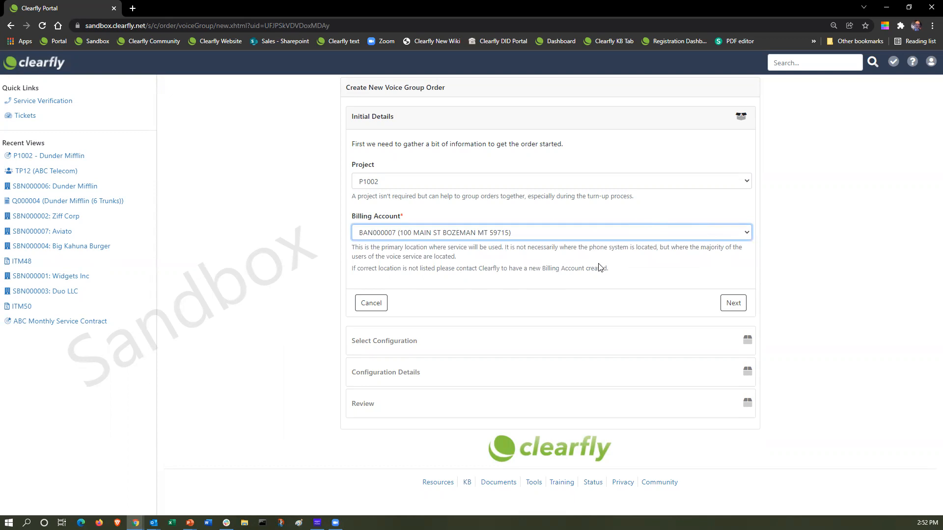
click(729, 305)
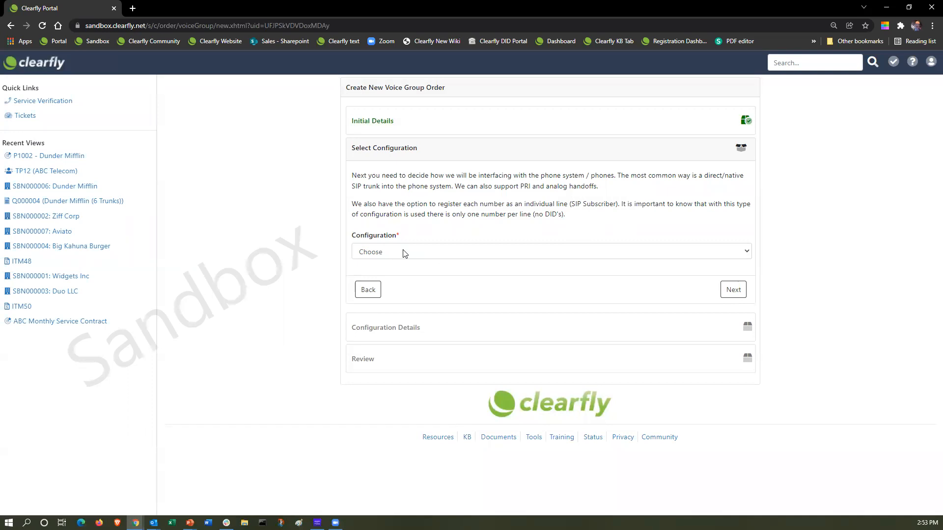
click(404, 254)
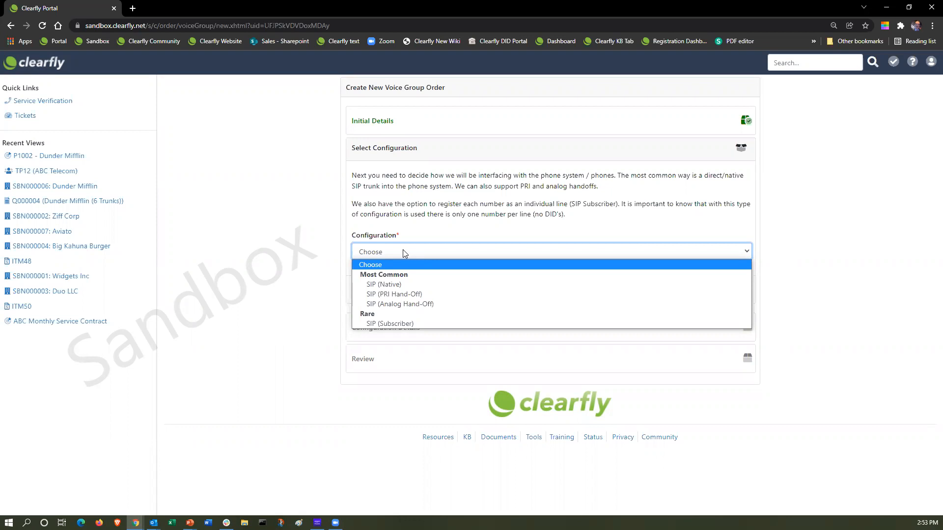
Choose SIP (Native) as the configuration and advance to Configuration Details.
click(391, 285)
click(730, 293)
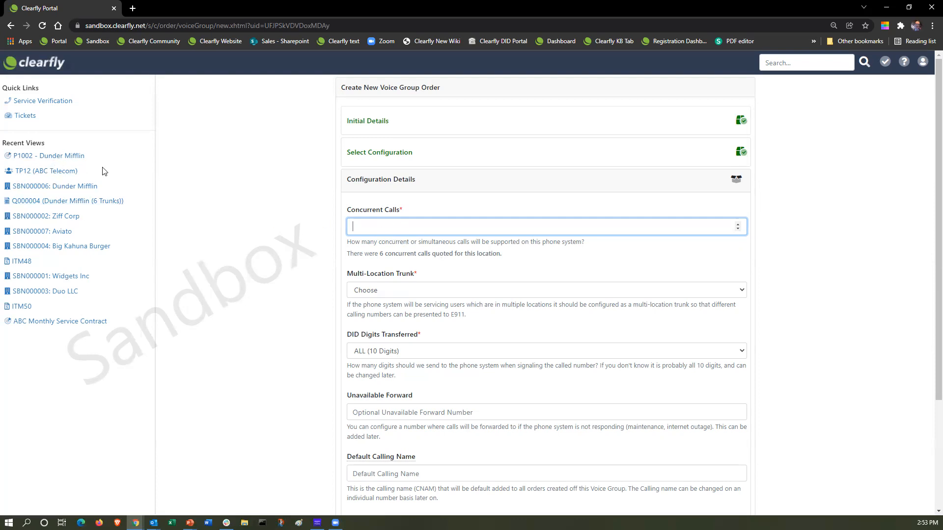
Review quote Q000004's site products in a new tab, then return to the order form.
right_click(58, 205)
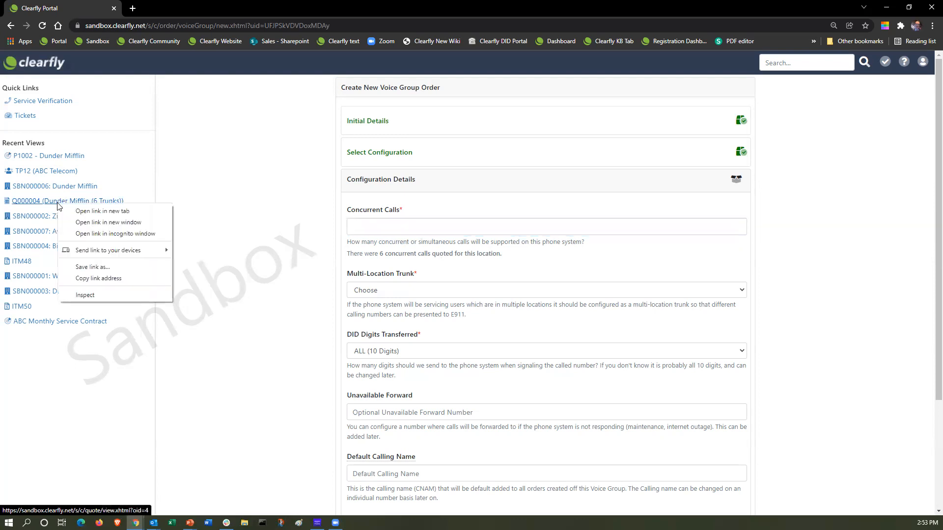
click(98, 211)
click(198, 15)
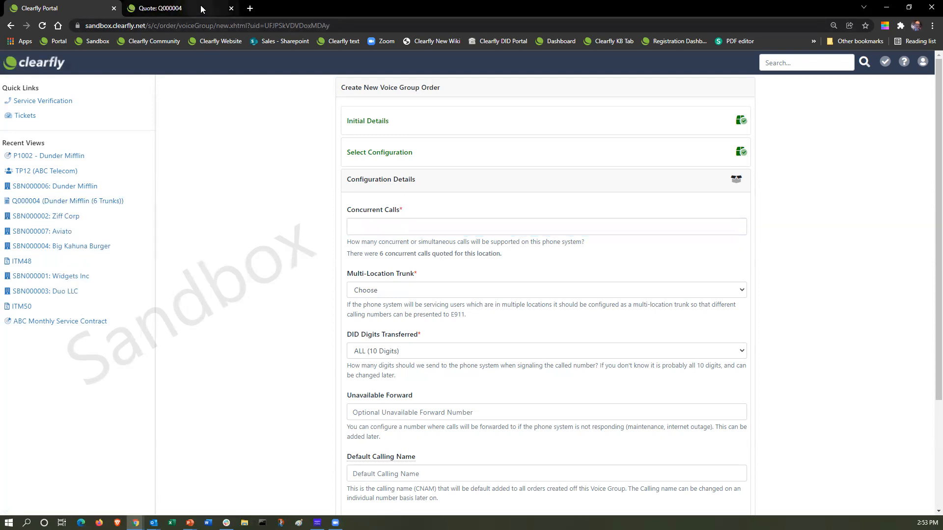
scroll(421, 294, down, 5)
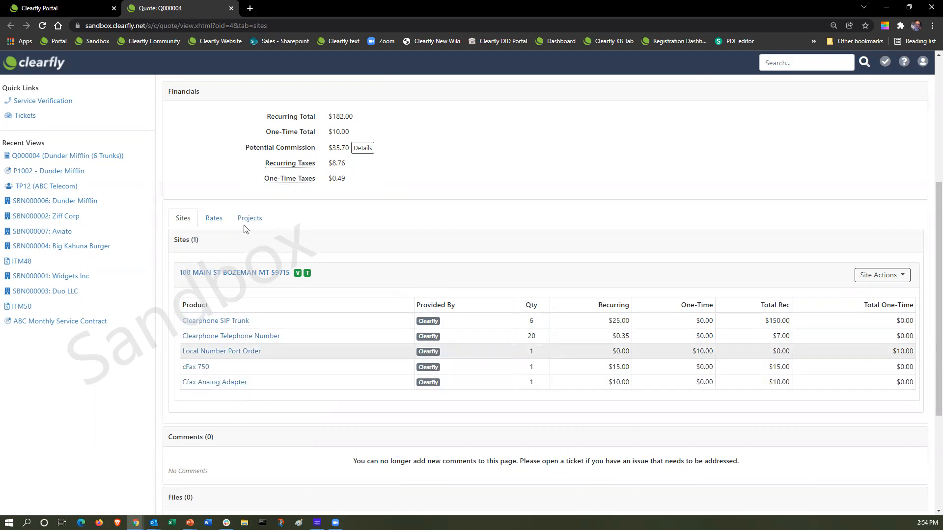
click(87, 6)
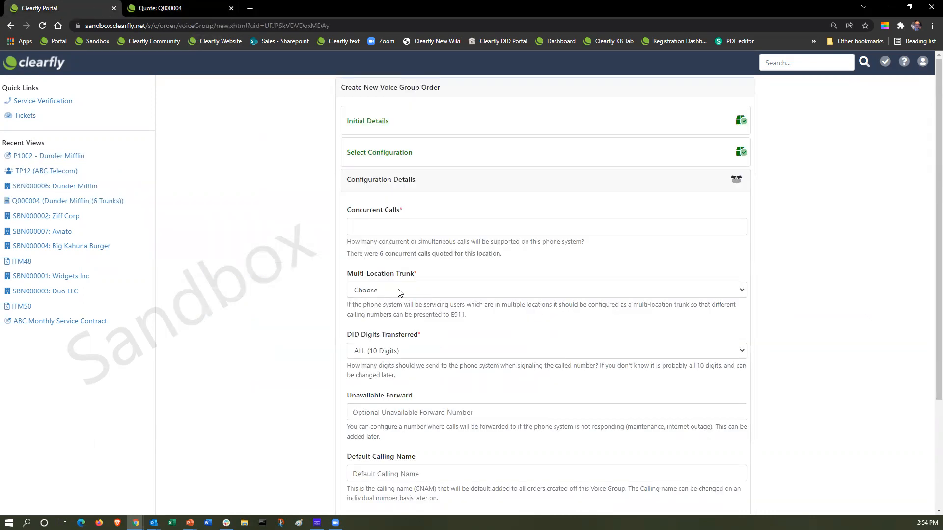
click(383, 224)
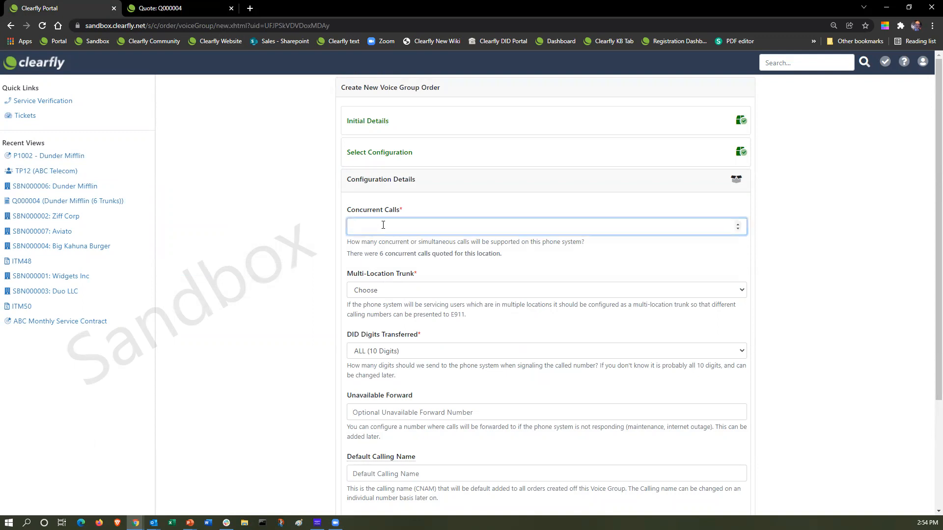
Set Concurrent Calls to 6 and Multi-Location Trunk to No (One Site Only).
text(6)
click(200, 8)
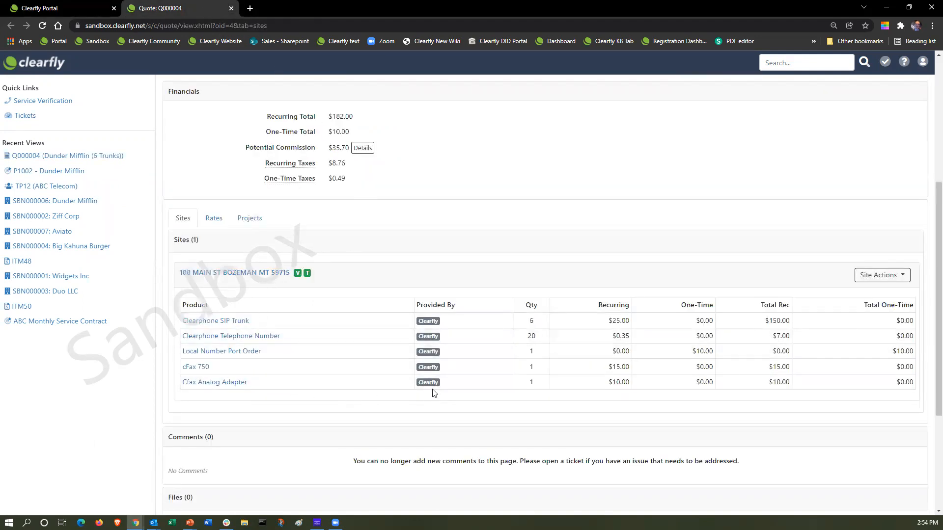
click(83, 6)
click(385, 291)
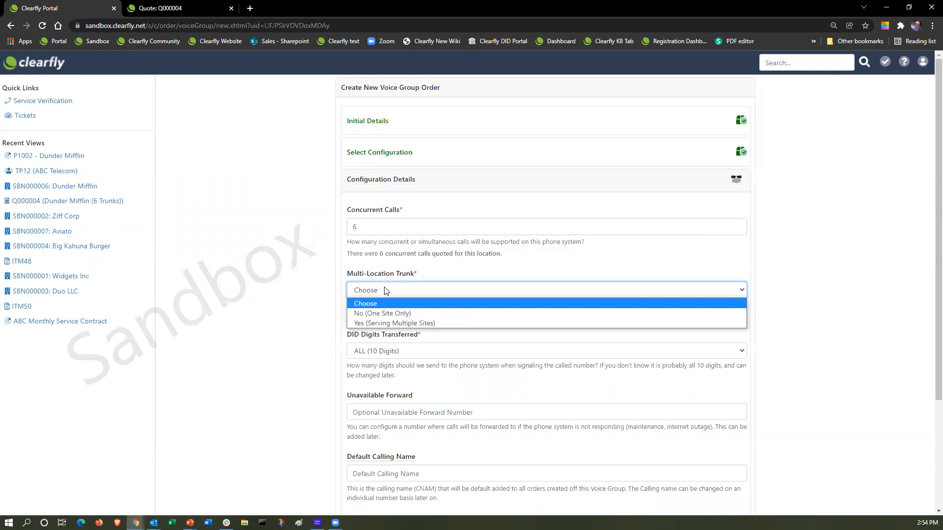
click(376, 313)
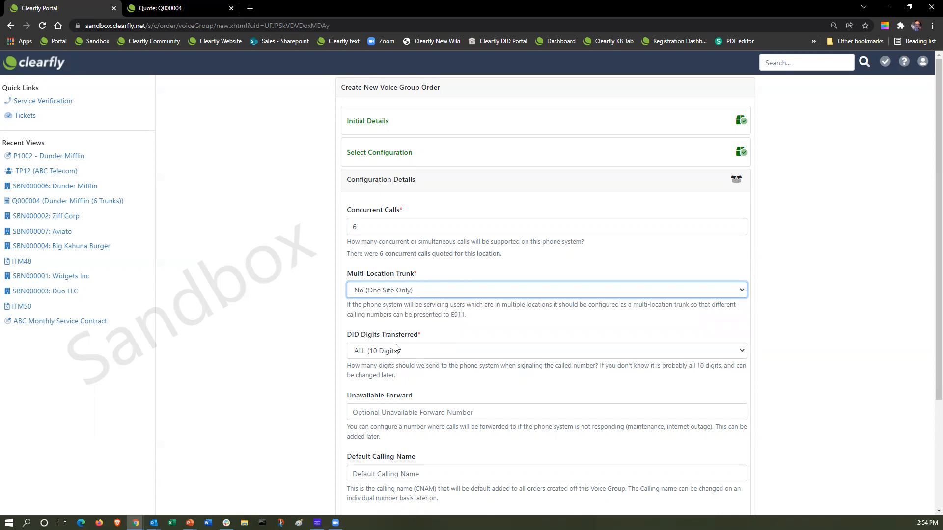
click(441, 352)
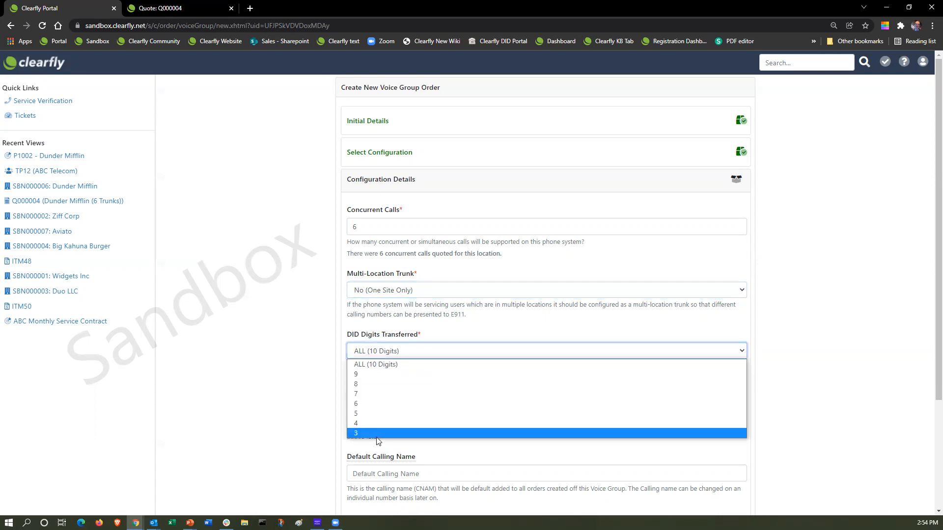
Keep DID Digits Transferred at ALL (10 Digits) and scroll further down the form.
click(411, 364)
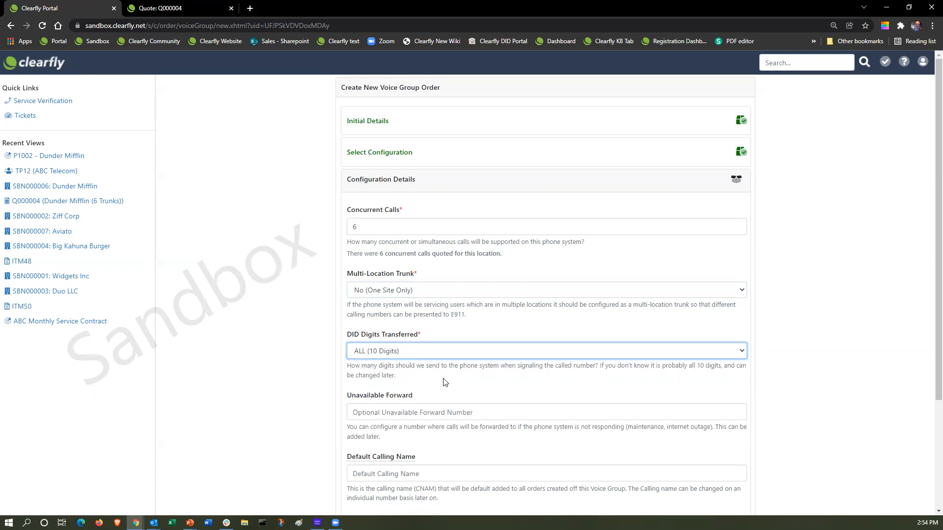
scroll(445, 382, down, 1)
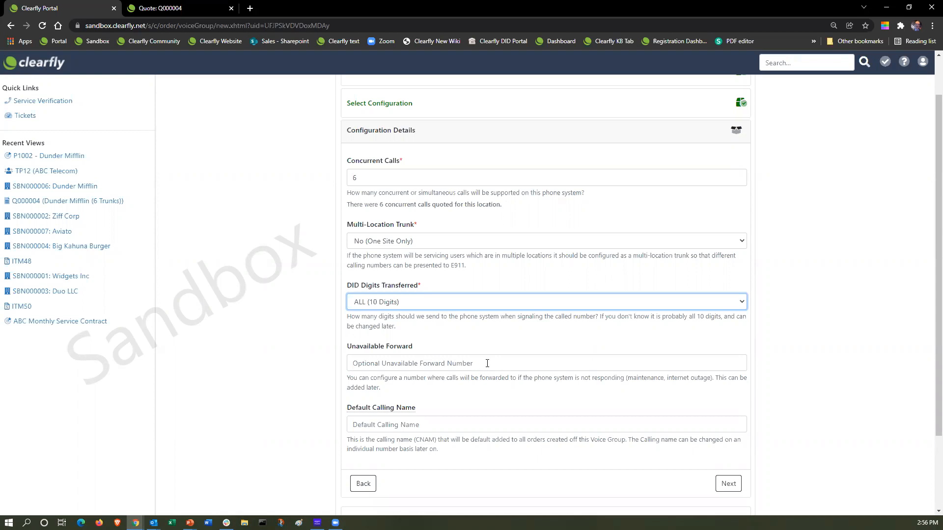
Enter the ten-digit forwarding phone number in Unavailable Forward, correcting a mistyped digit.
click(486, 363)
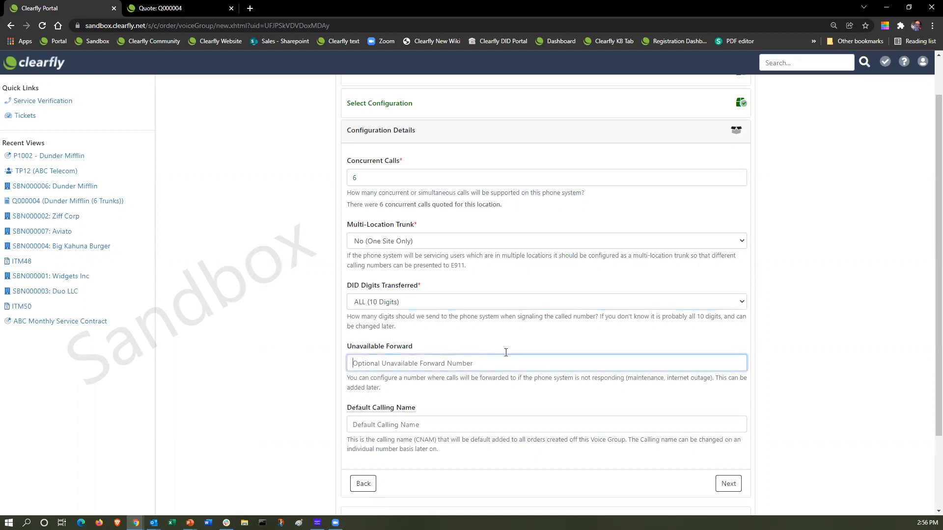
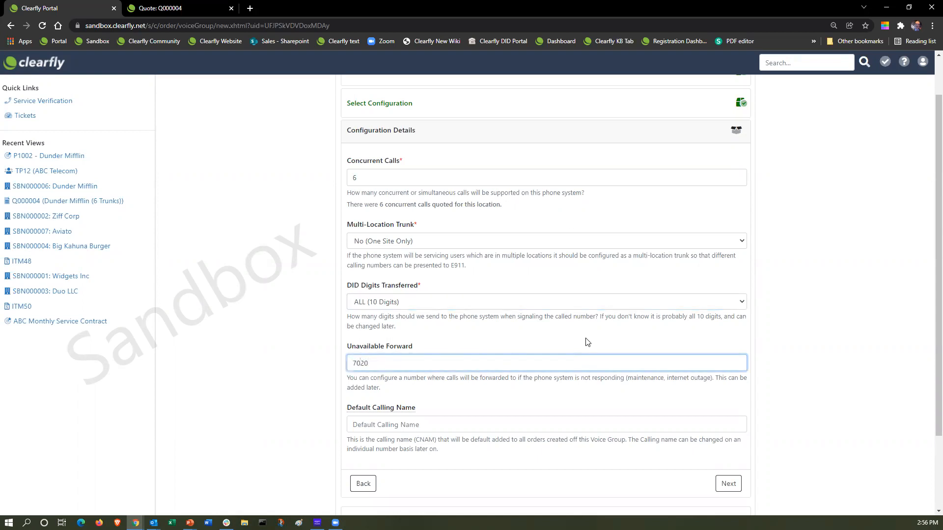
scroll(510, 367, down, 1)
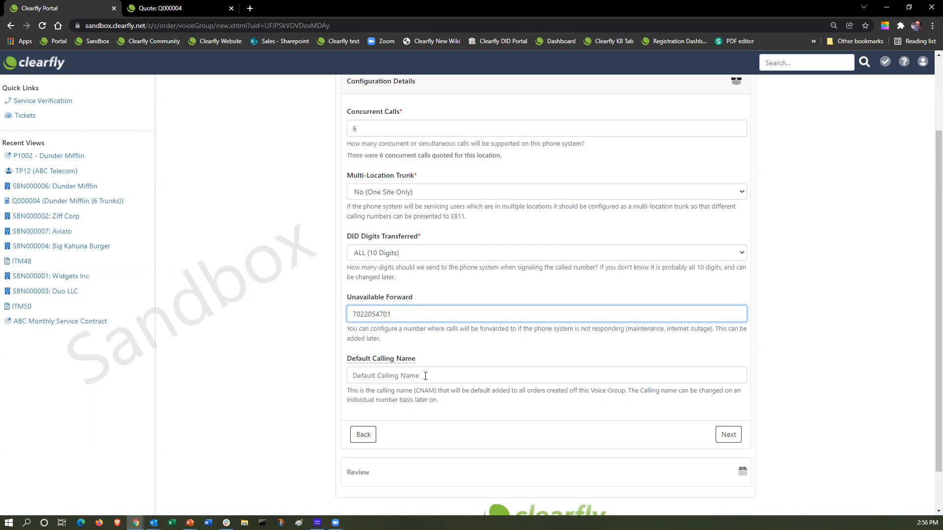
click(424, 375)
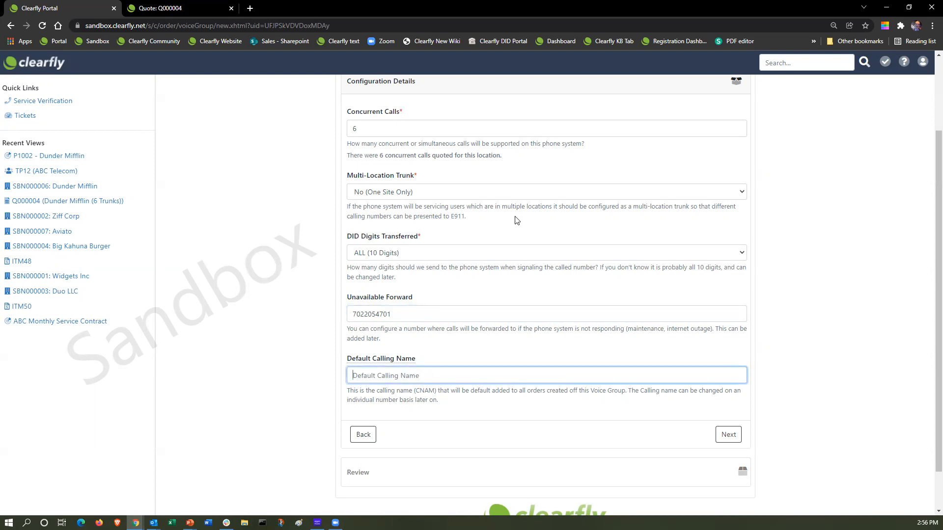
Enter 'Dunder Mifflin' as the Default Calling Name, trimming the extra digits after the length error.
text(Dunder Mifflin)
text(12345667)
key(Return)
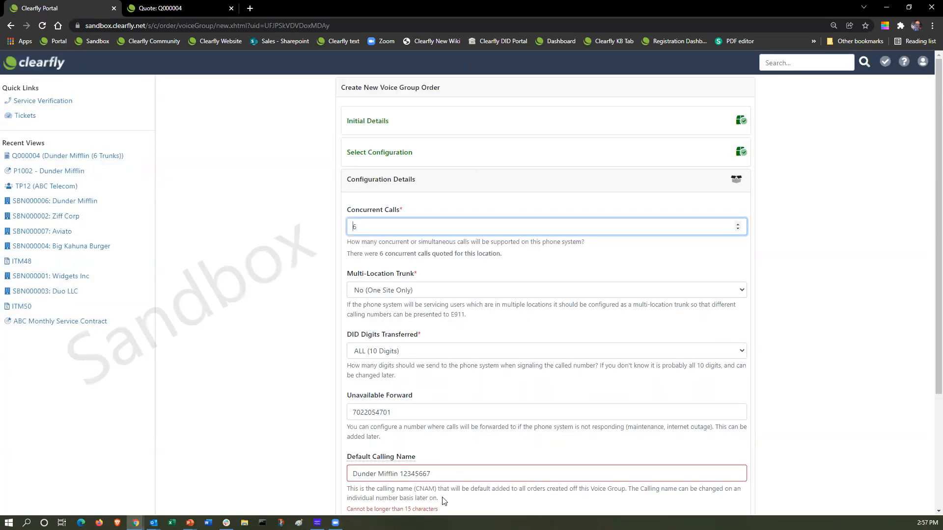
scroll(443, 500, down, 1)
click(441, 421)
key(BackSpace)
key(BackSpace)
key(BackSpace)
key(BackSpace)
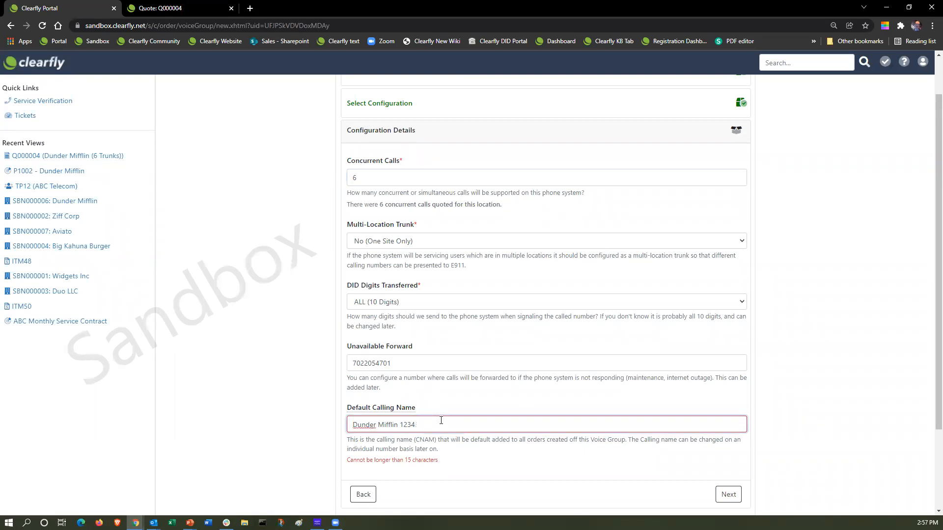
key(BackSpace)
key(BackSpace)
Check the order's Review summary, then return to Configuration Details.
scroll(440, 420, down, 1)
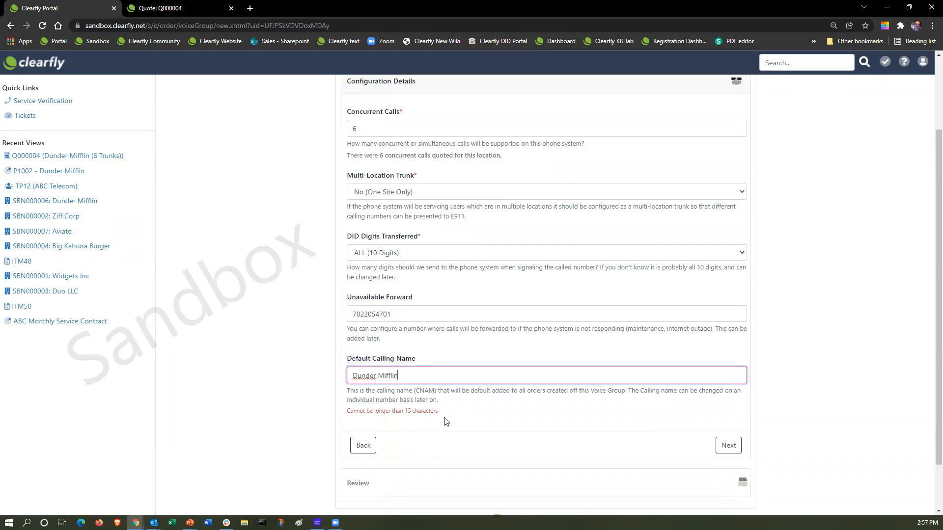
click(728, 445)
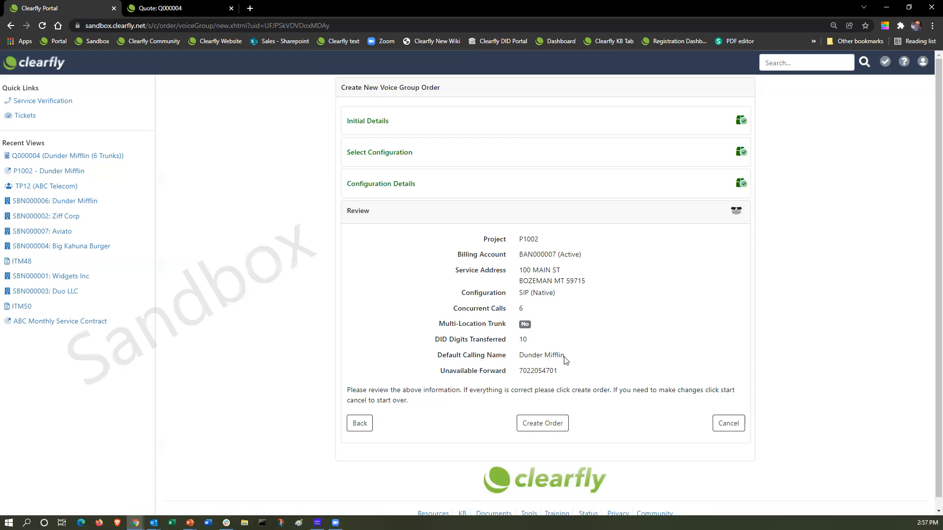
click(359, 423)
Create voice group order N000110 (VG6) for Dunder Mifflin from the Review step.
scroll(412, 375, down, 2)
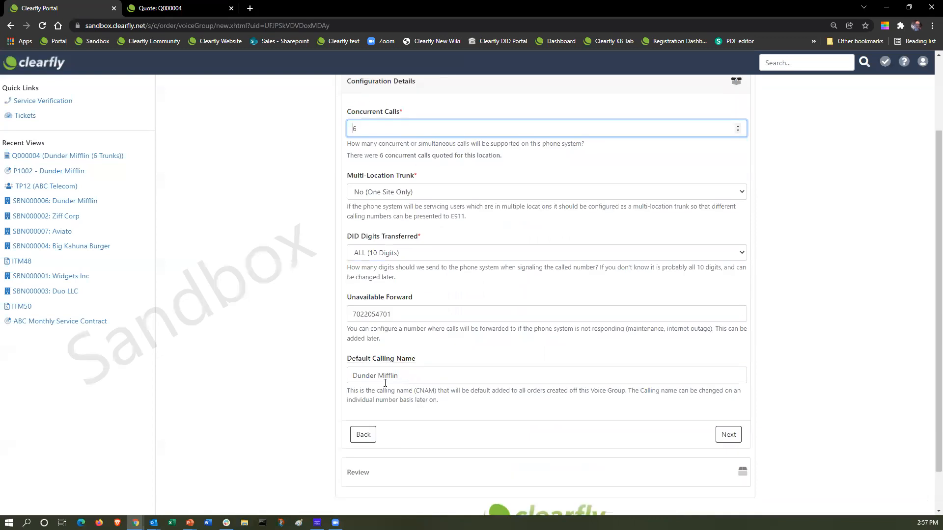
click(723, 435)
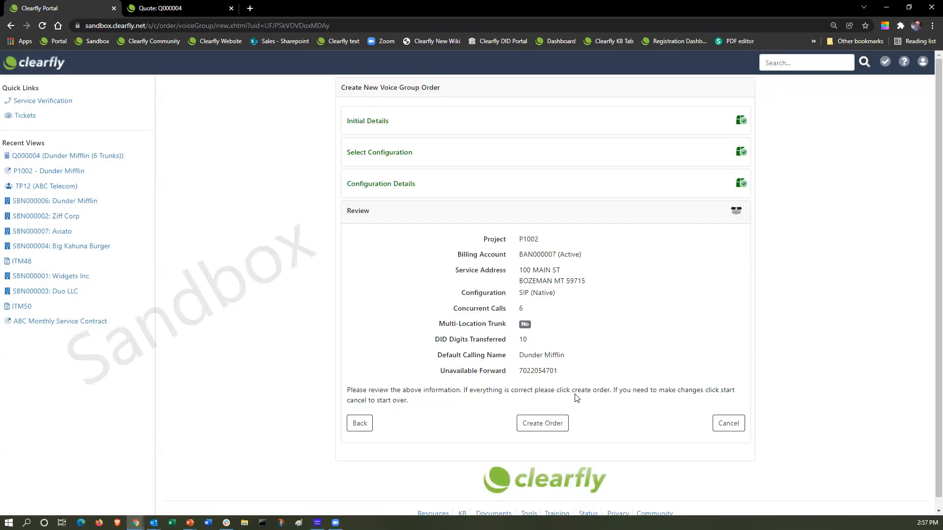
click(542, 427)
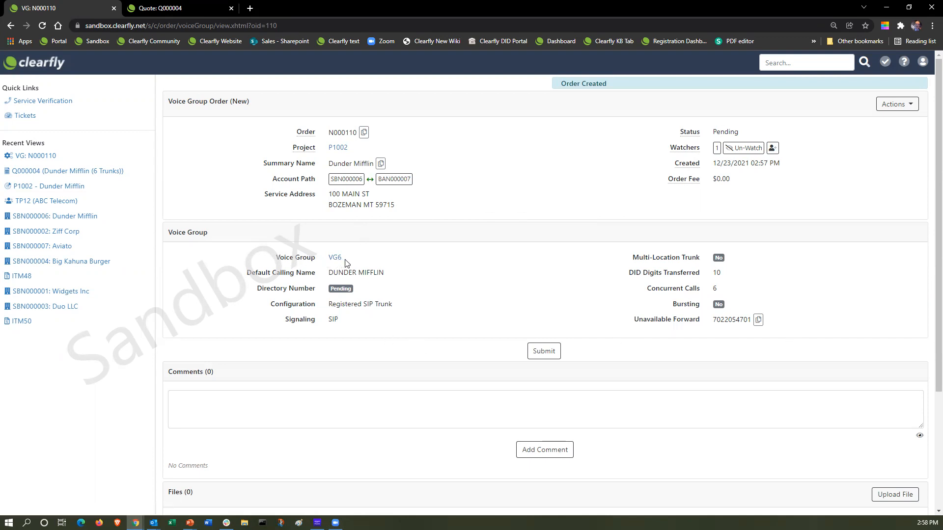
Submit order N000110 and refresh until it shows Ready with a directory number.
click(541, 354)
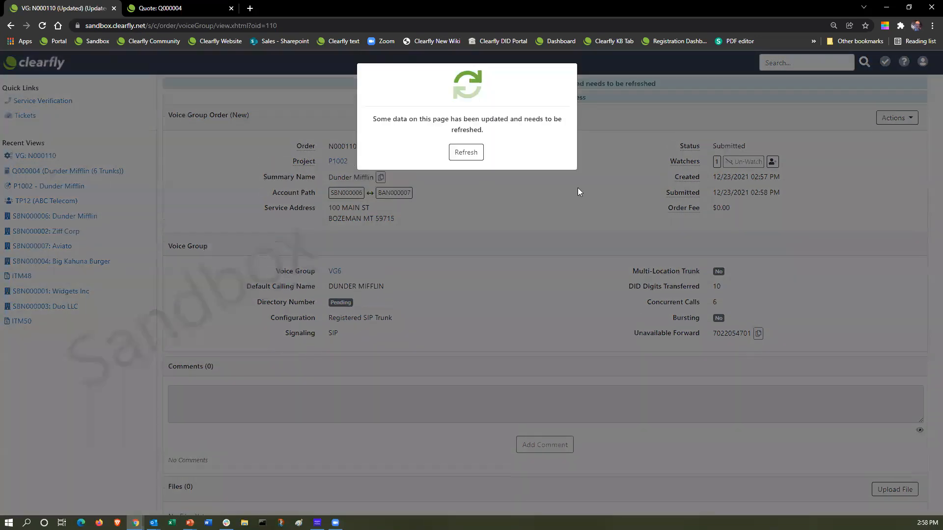
click(475, 154)
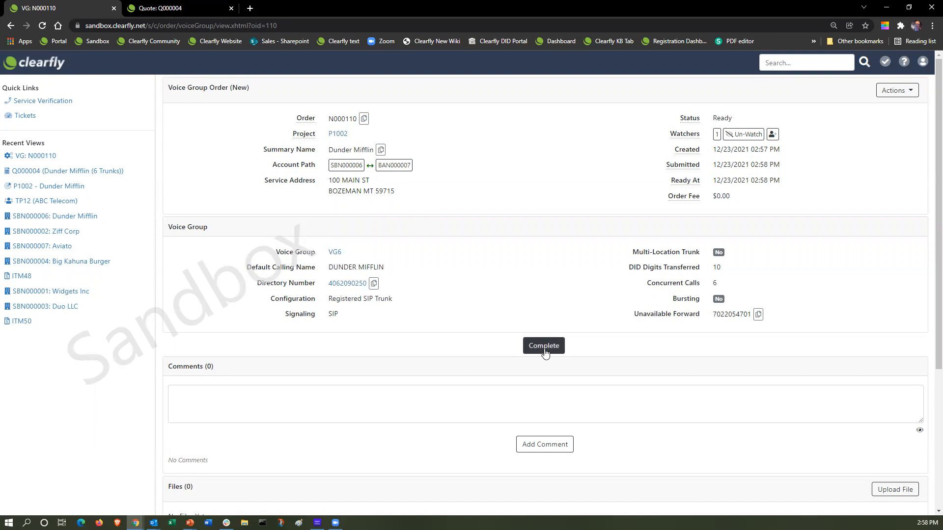
Complete order N000110 without starting billing, then view voice group VG6's details.
click(544, 350)
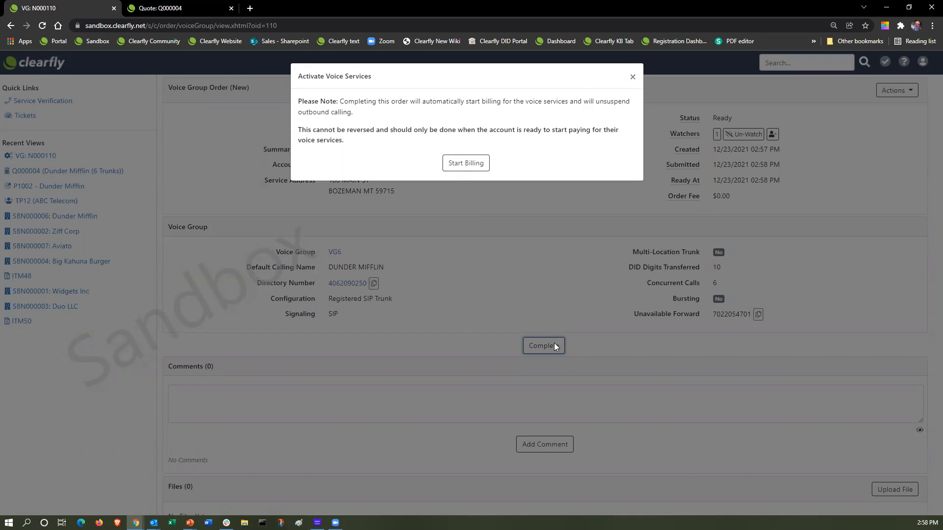
click(631, 79)
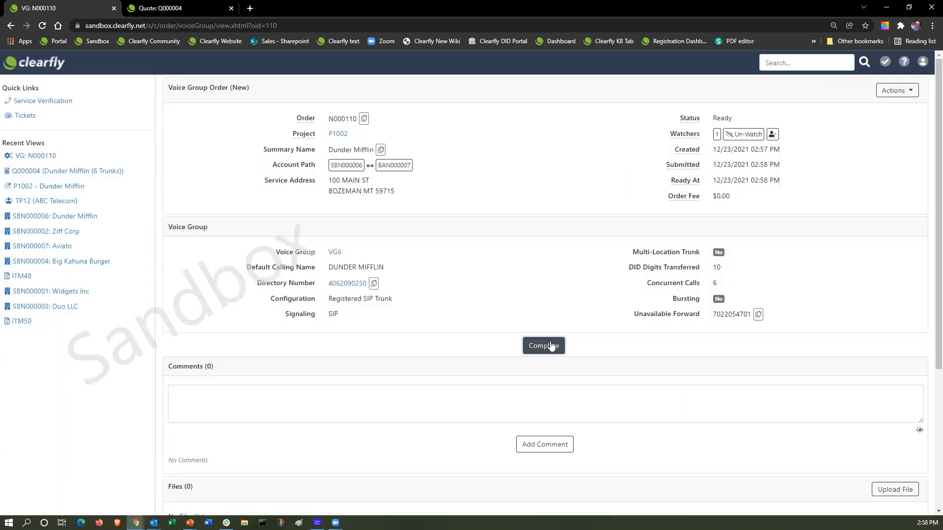
click(336, 252)
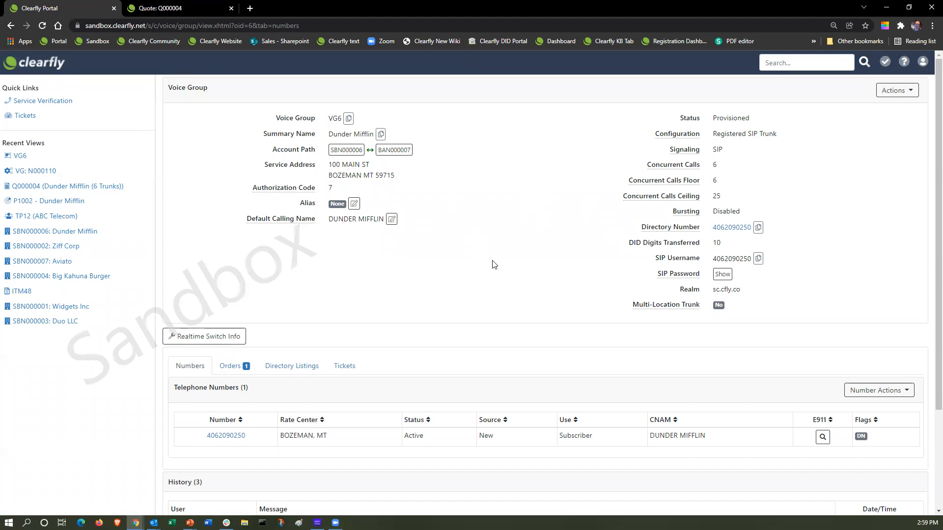
Navigate from account SBN000006 to project P1002 and check its order N000110 is Ready.
click(345, 151)
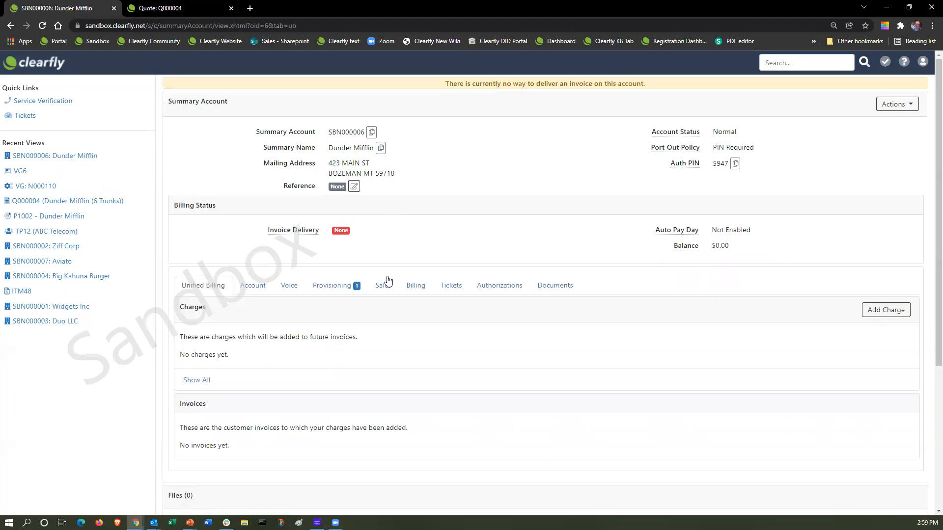
click(330, 288)
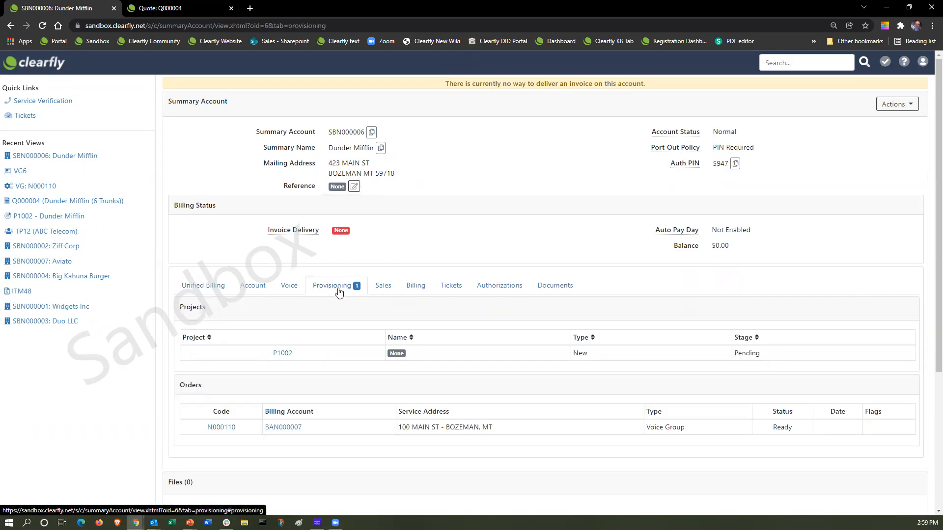
click(282, 353)
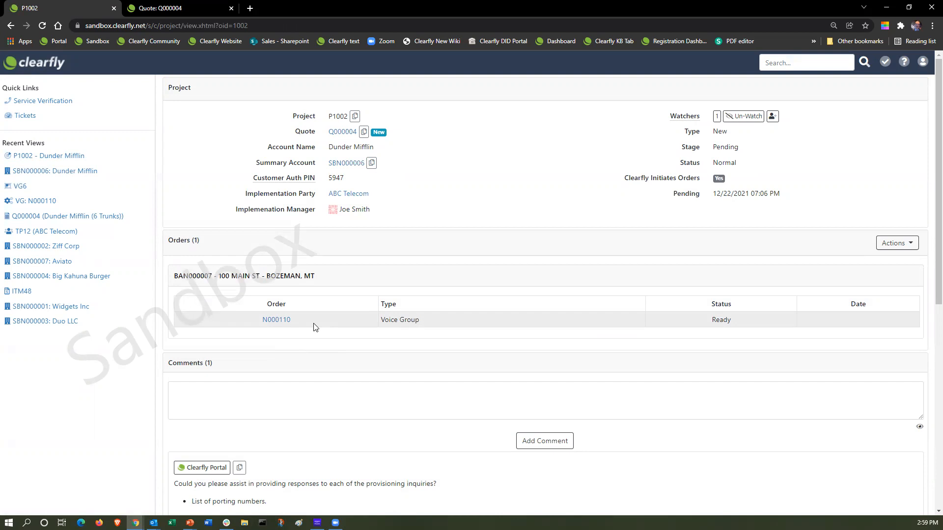
click(283, 322)
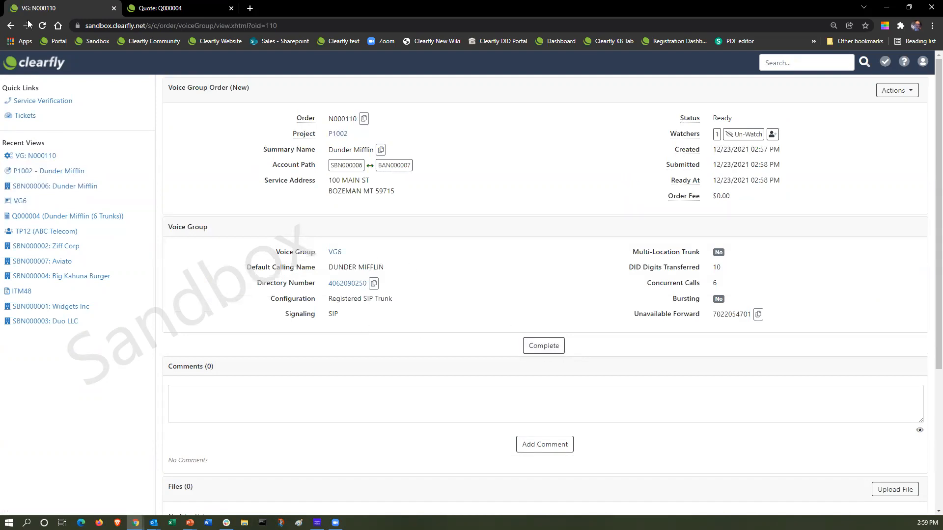
click(10, 25)
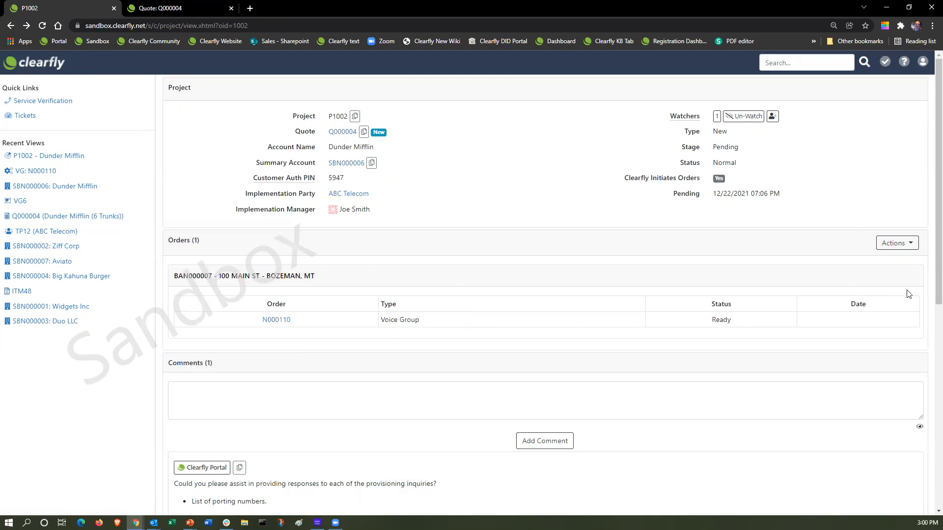
Start a new local number order on project P1002 for voice group VG6.
click(912, 247)
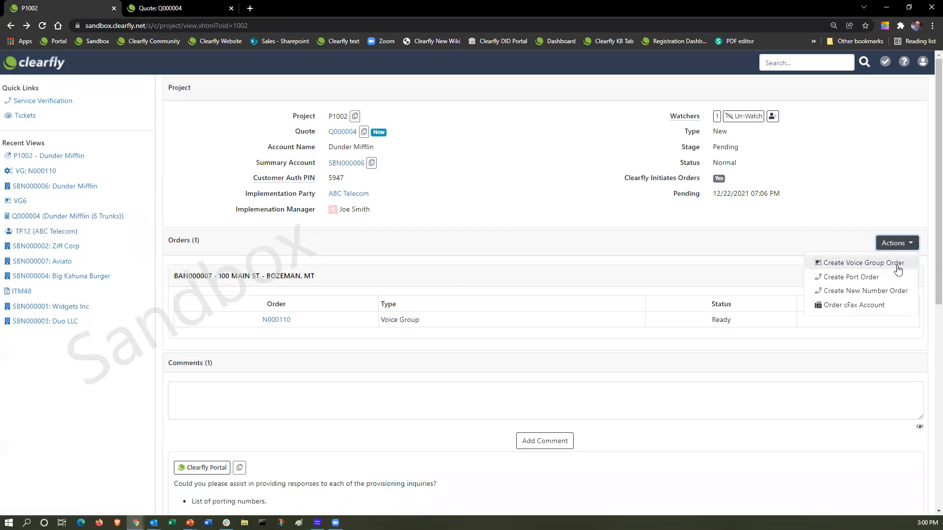
click(865, 291)
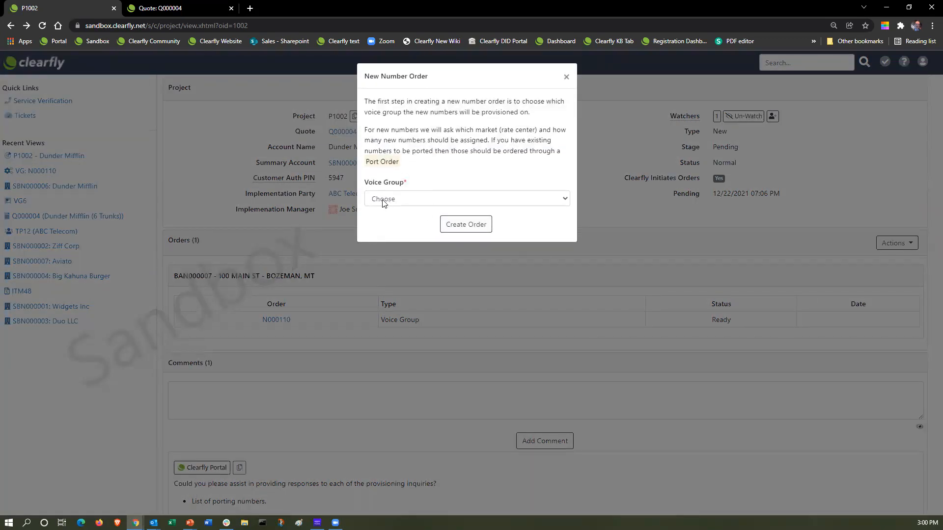
click(384, 199)
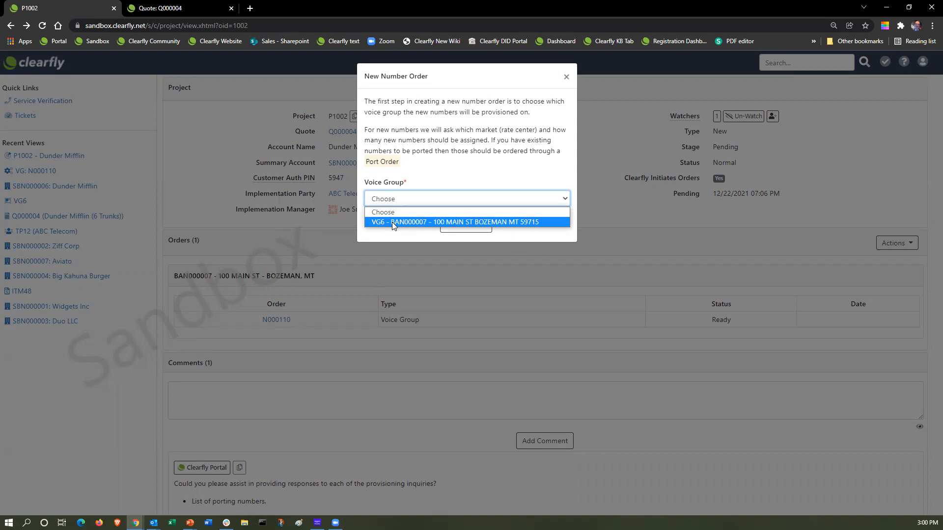
click(392, 222)
click(470, 226)
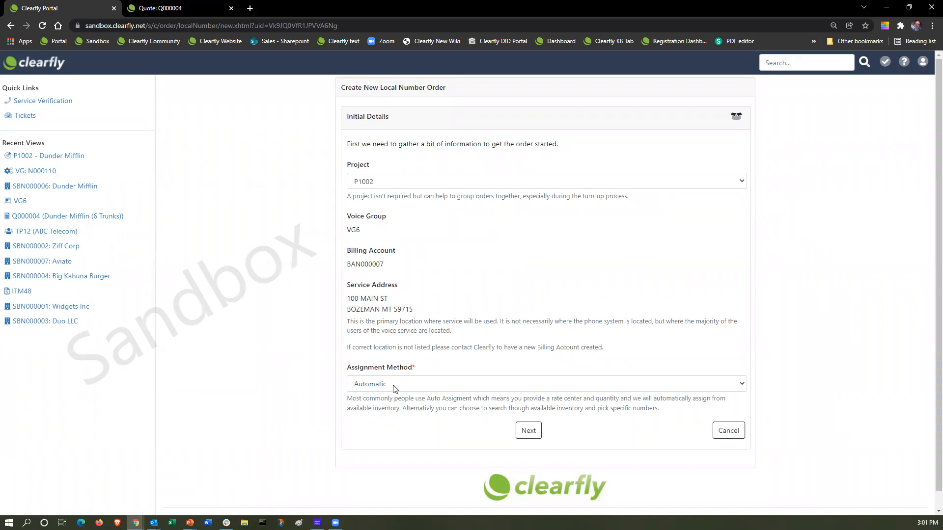
Set the Assignment Method to Manual Search and continue to Calling Name Selection.
click(396, 385)
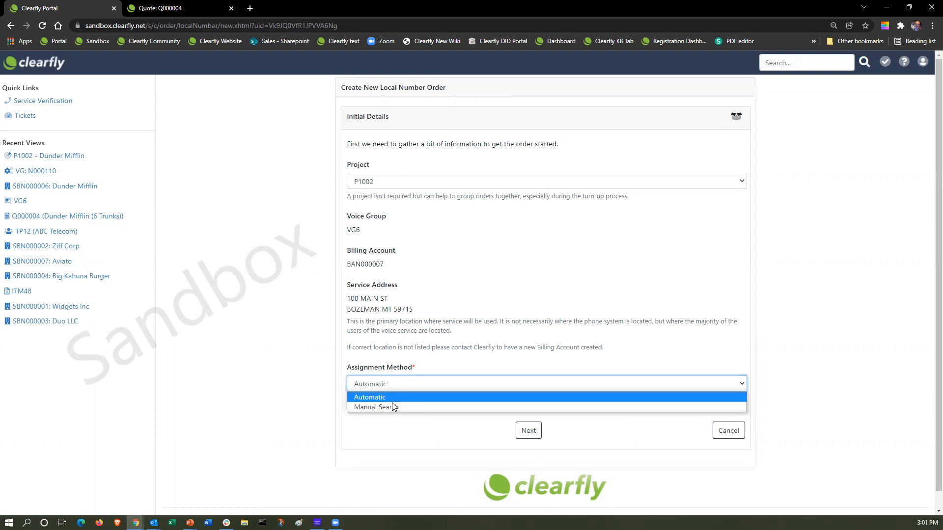
click(391, 406)
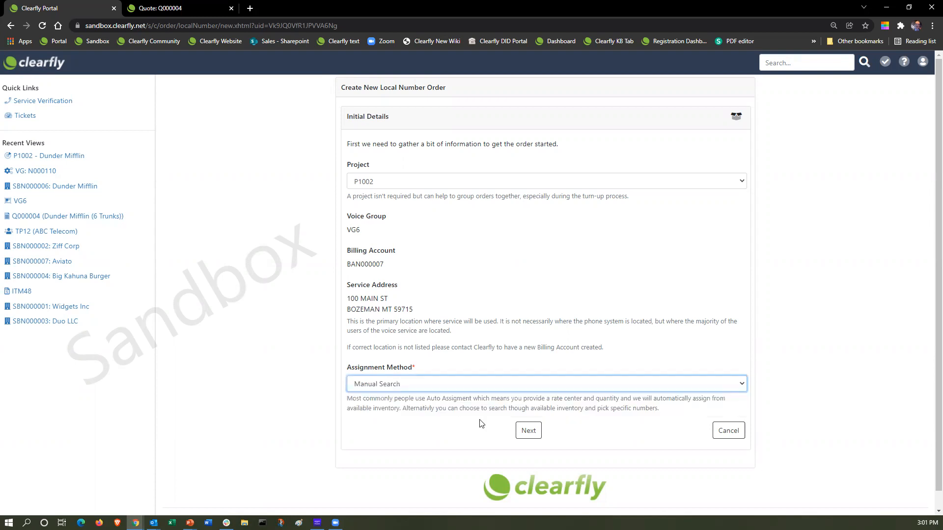
click(529, 432)
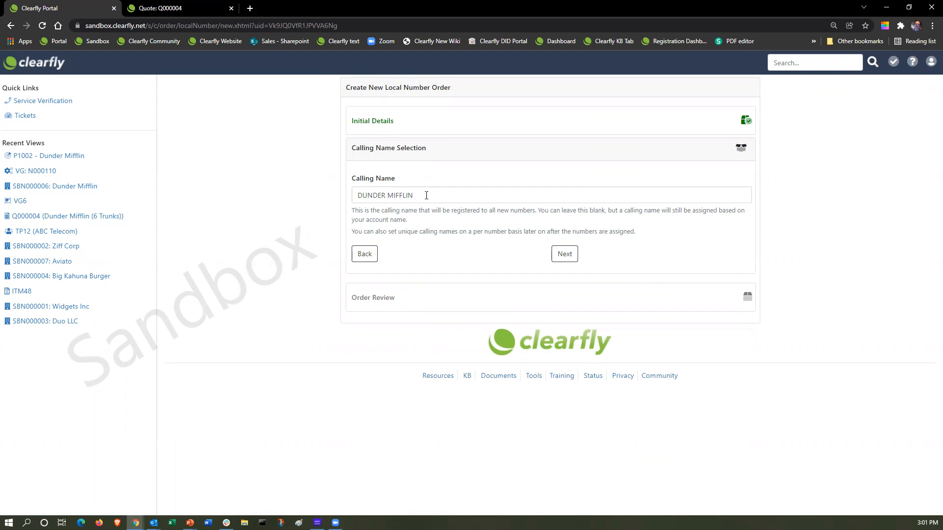
Create local number order N000112 with calling name DUNDER MIFFLIN.
click(563, 254)
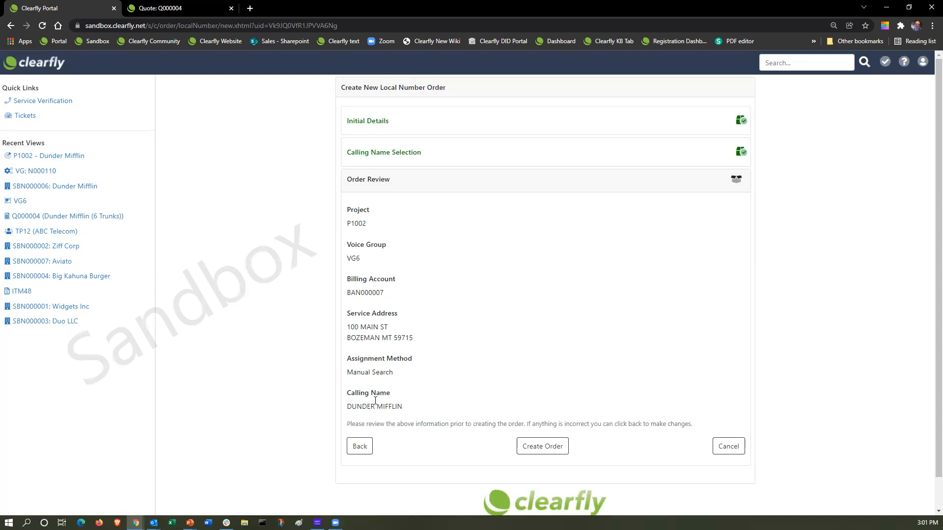
click(553, 447)
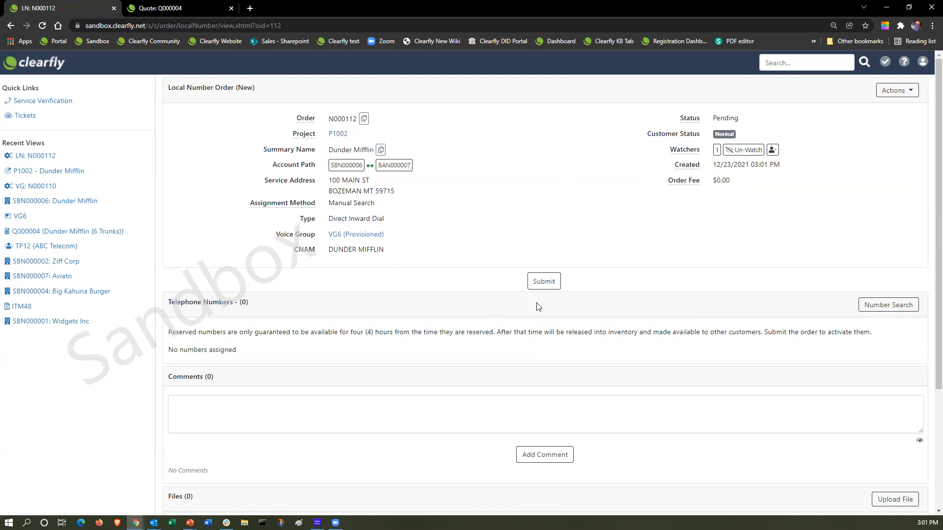
Try submitting order N000112, then go to the Number Search after the no-numbers error.
click(554, 283)
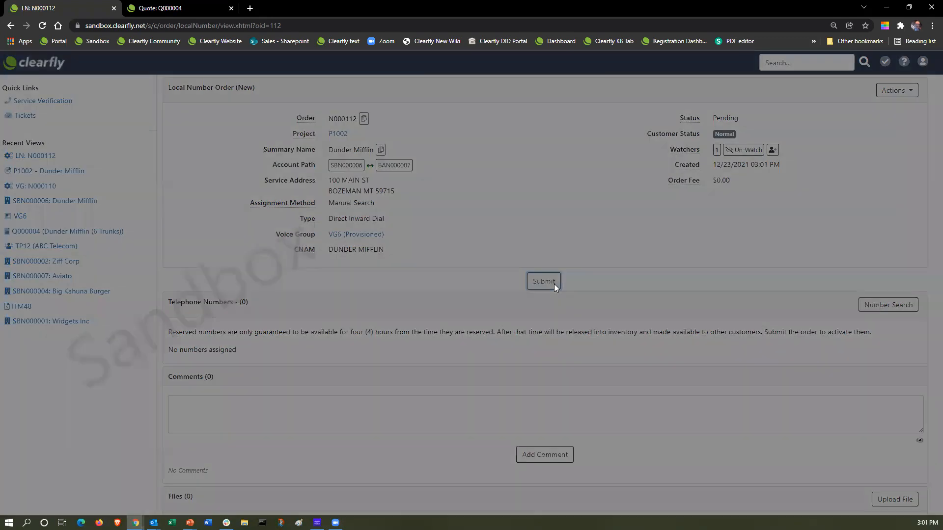
click(465, 196)
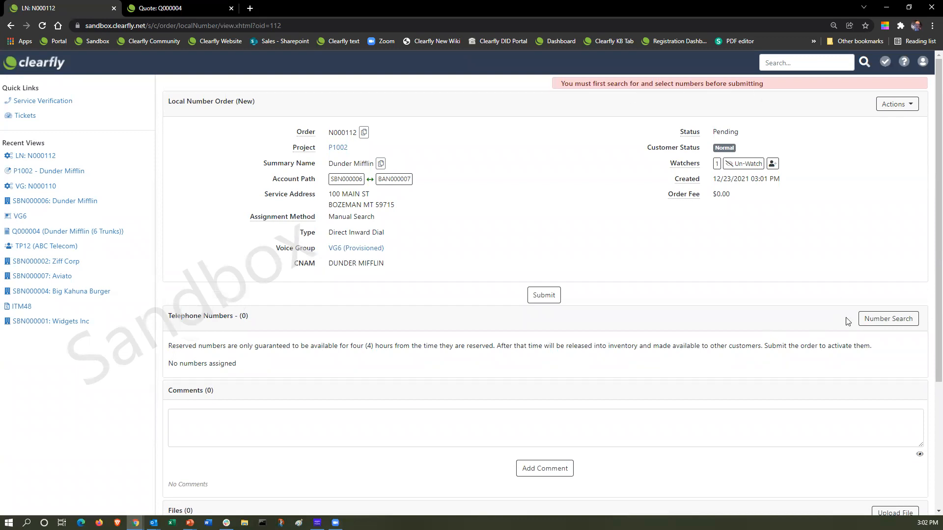
click(889, 320)
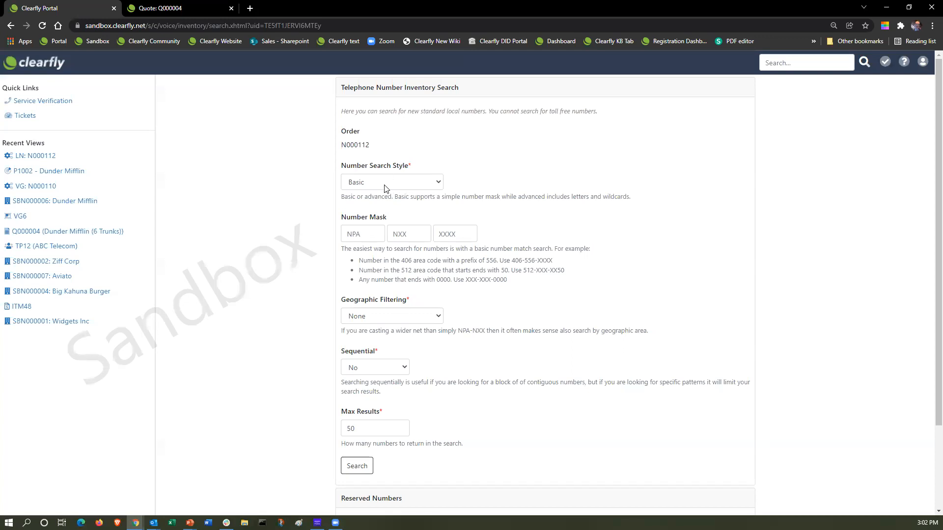
click(439, 183)
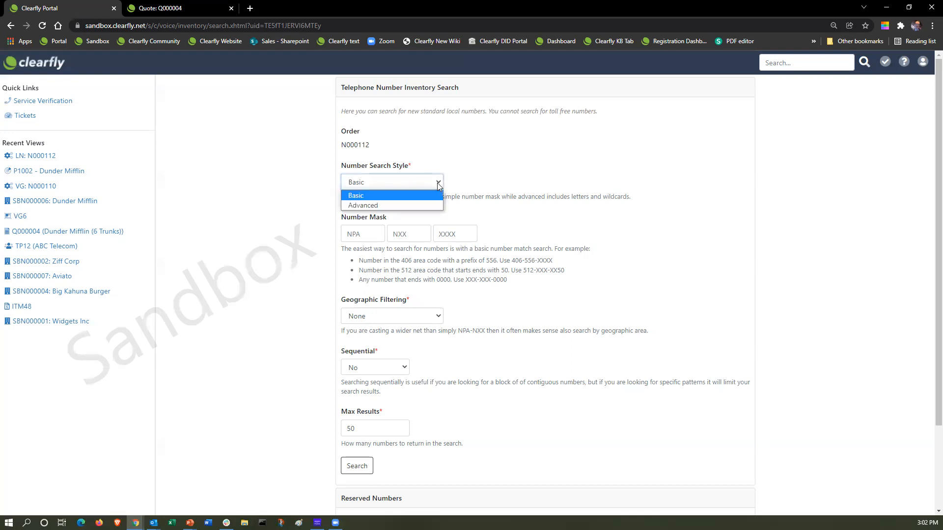
click(400, 205)
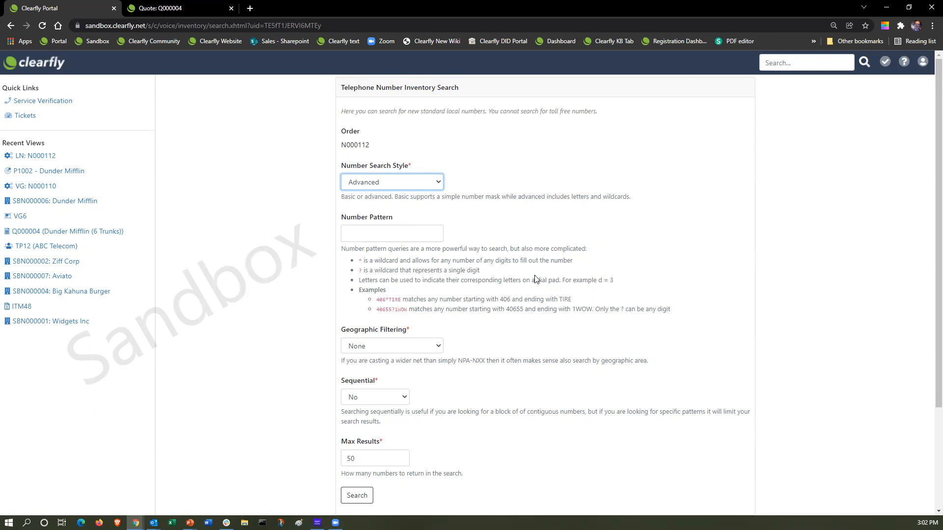
click(400, 191)
click(377, 189)
click(371, 197)
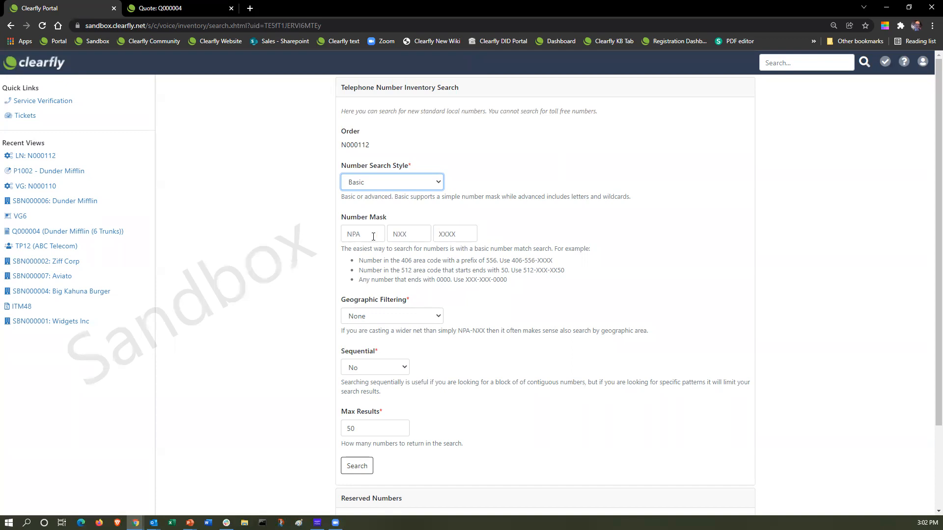
click(393, 319)
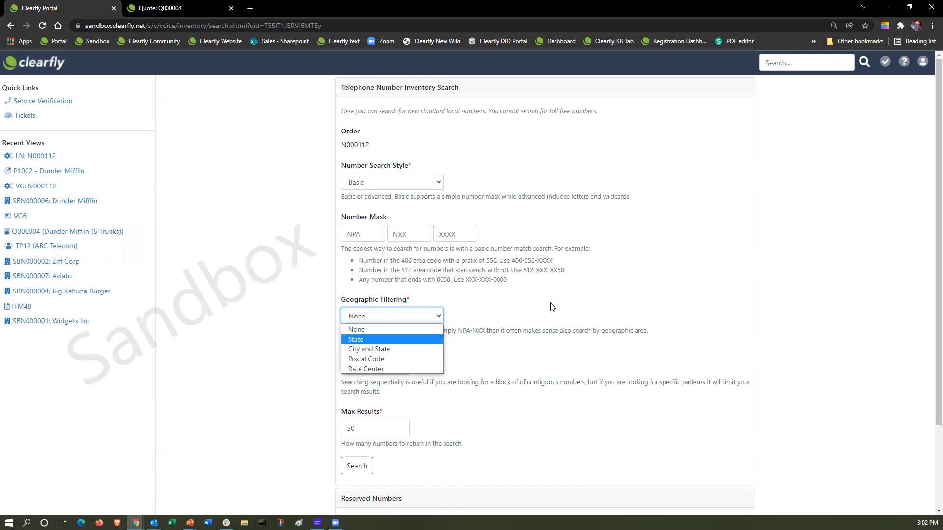
Filter the number search by City and State to Bozeman, MT.
click(397, 349)
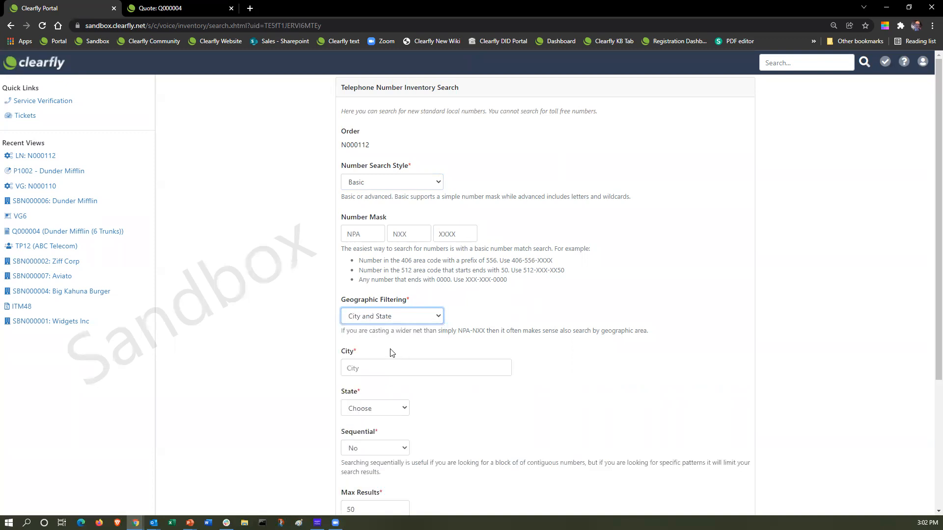
click(376, 372)
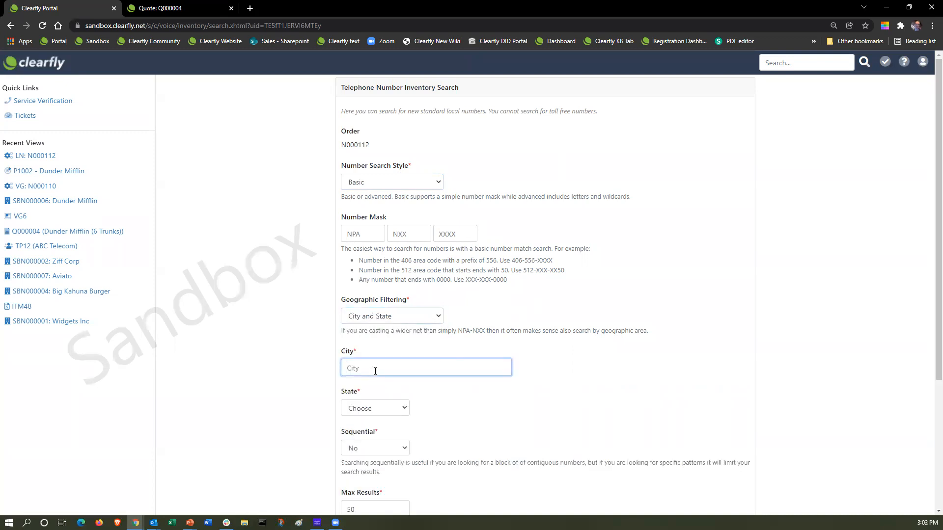
text(Bozeman)
key(Tab)
key(m)
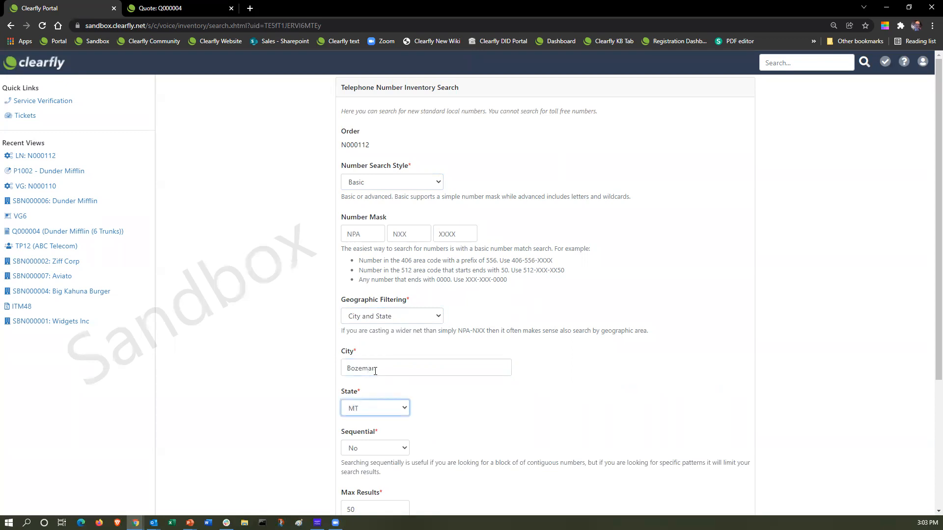
click(457, 409)
scroll(458, 405, down, 2)
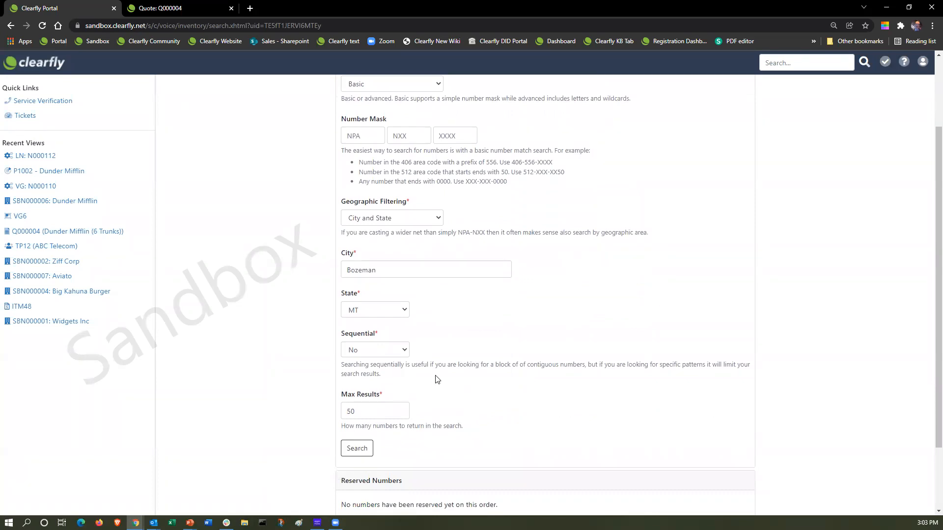
Set Sequential to Yes and run the search, returning 50 Bozeman numbers.
click(405, 350)
click(384, 364)
scroll(486, 341, down, 2)
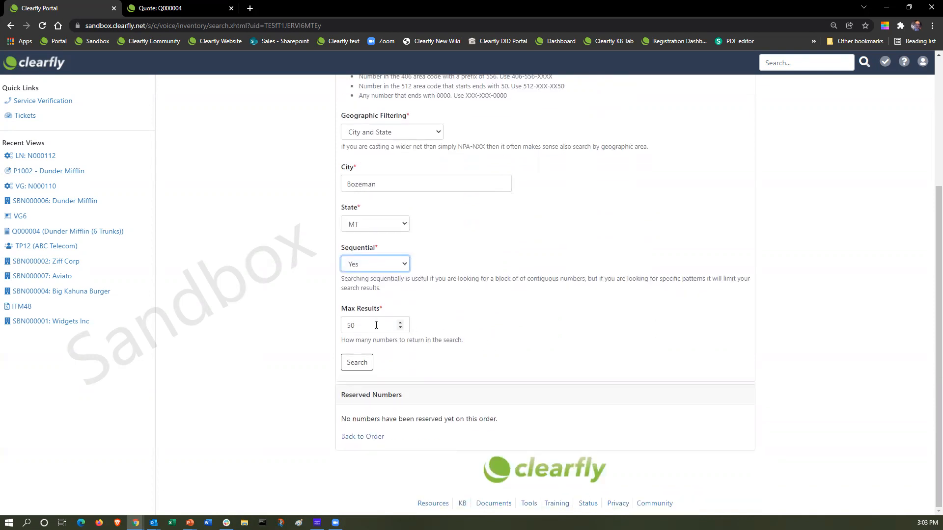
click(363, 369)
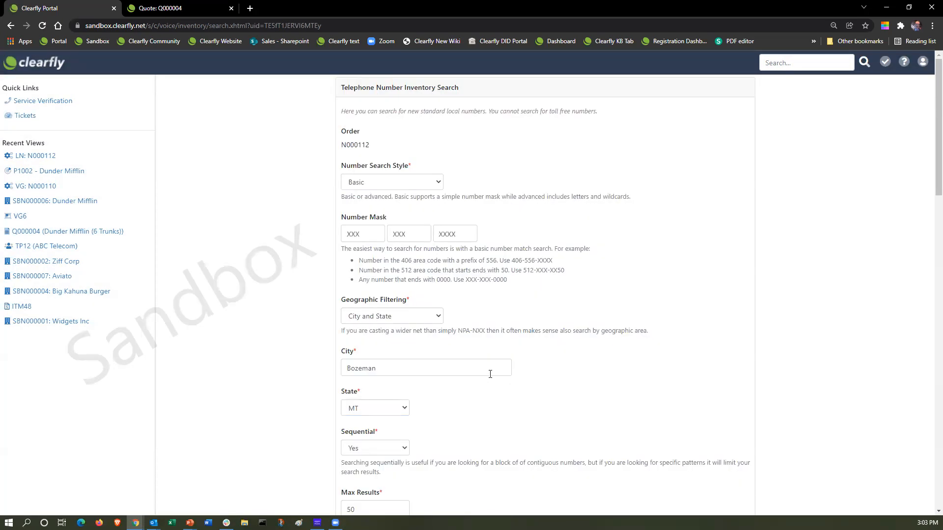
scroll(575, 351, down, 5)
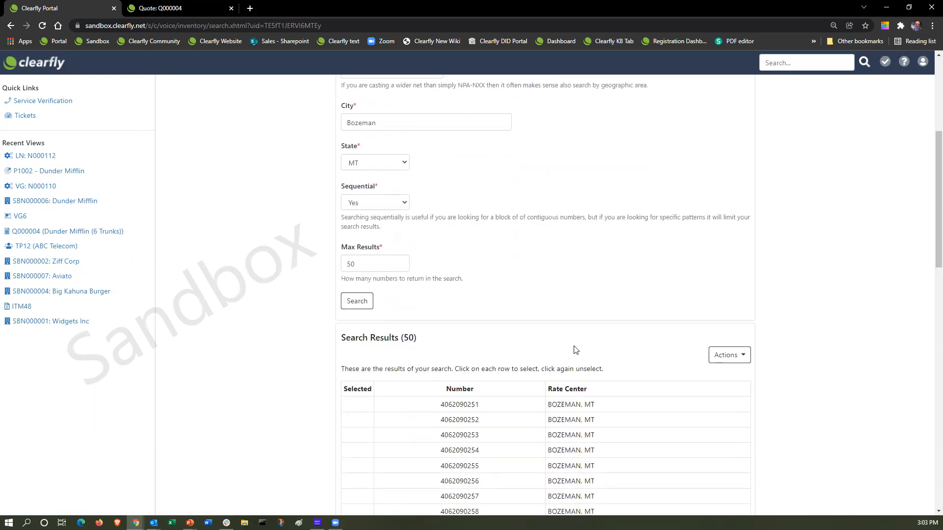
scroll(576, 350, down, 3)
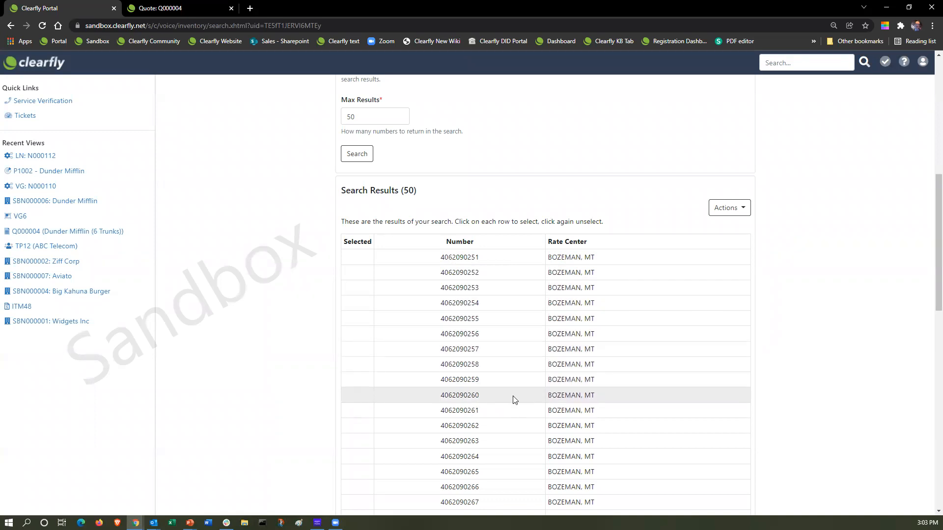
scroll(513, 399, down, 2)
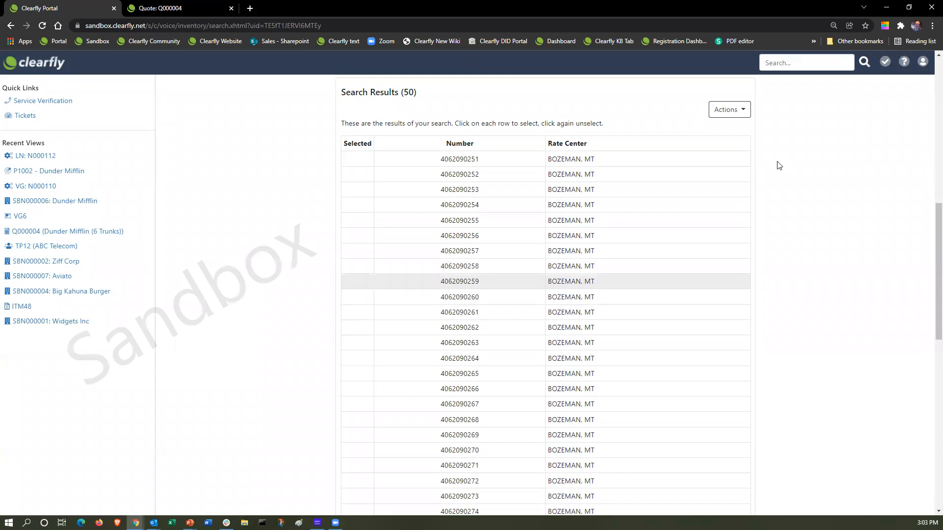
click(730, 110)
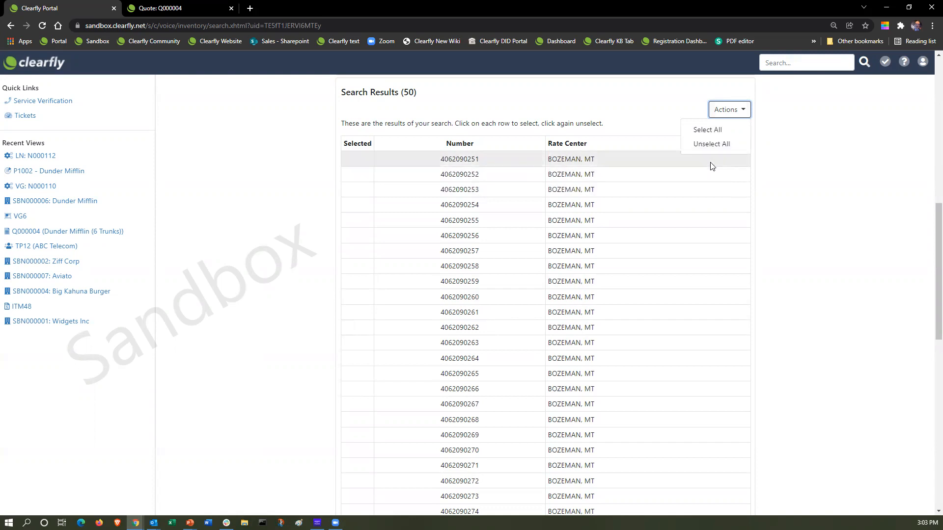
click(680, 249)
click(357, 253)
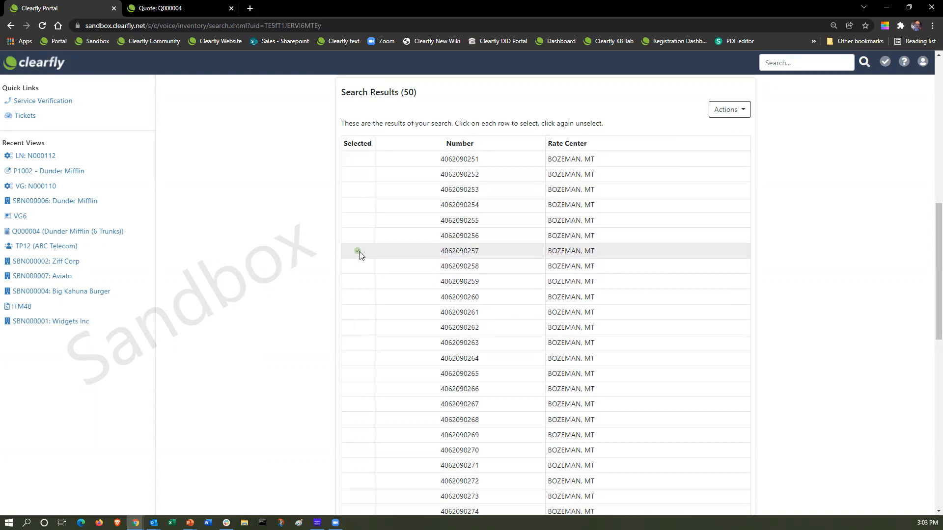
click(357, 302)
click(355, 313)
click(357, 329)
click(356, 343)
click(357, 361)
click(357, 375)
click(356, 391)
click(357, 406)
click(353, 418)
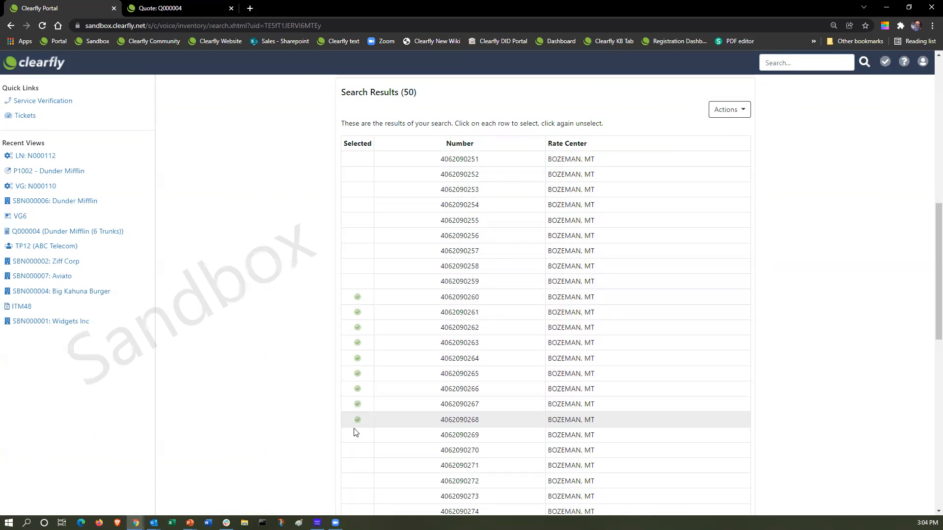
click(357, 436)
click(358, 452)
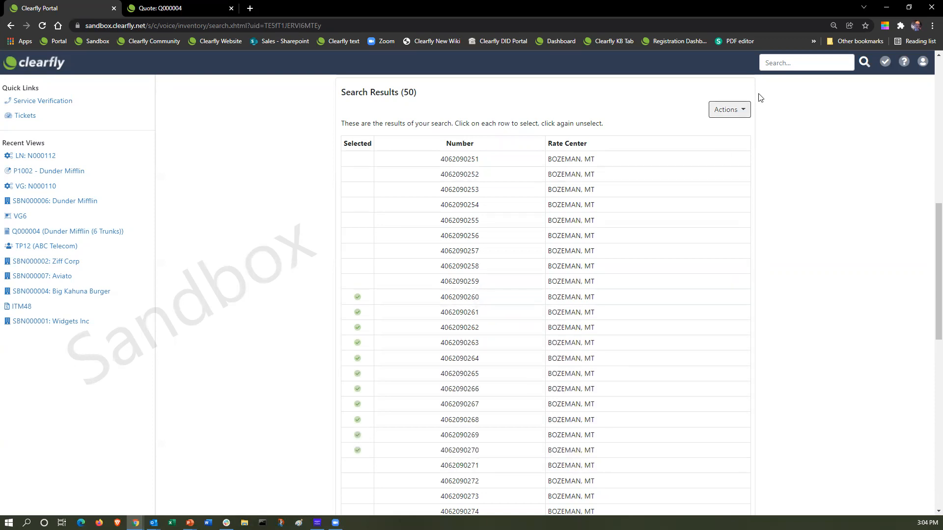
Reserve the selected numbers on order N000112.
scroll(735, 228, down, 3)
scroll(736, 229, down, 8)
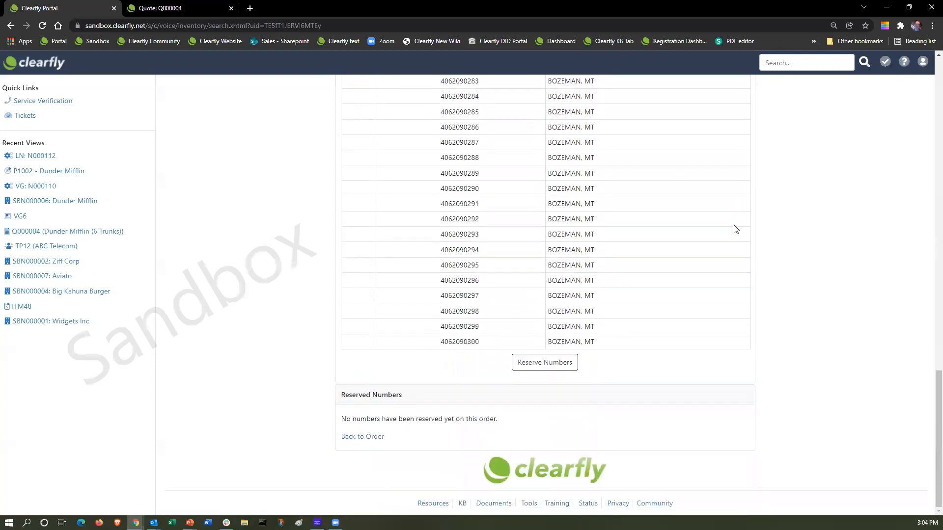
click(558, 368)
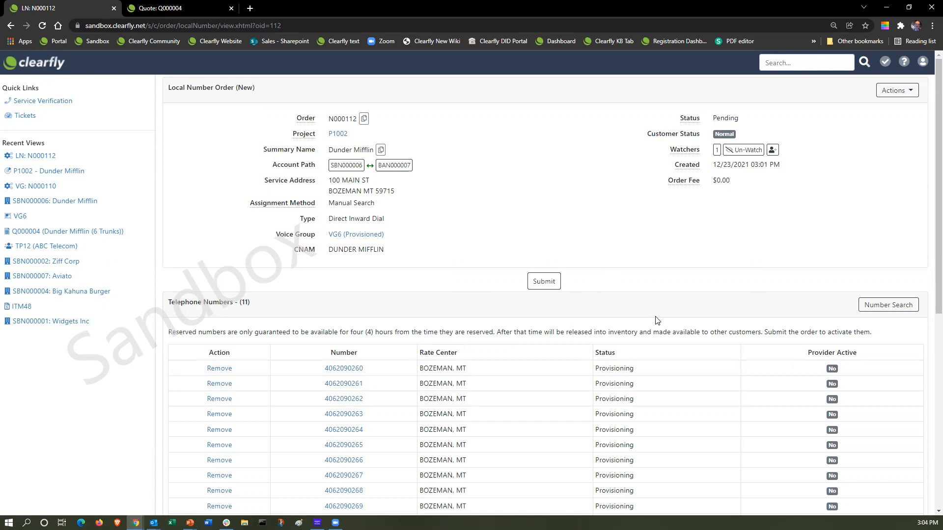
scroll(713, 326, down, 4)
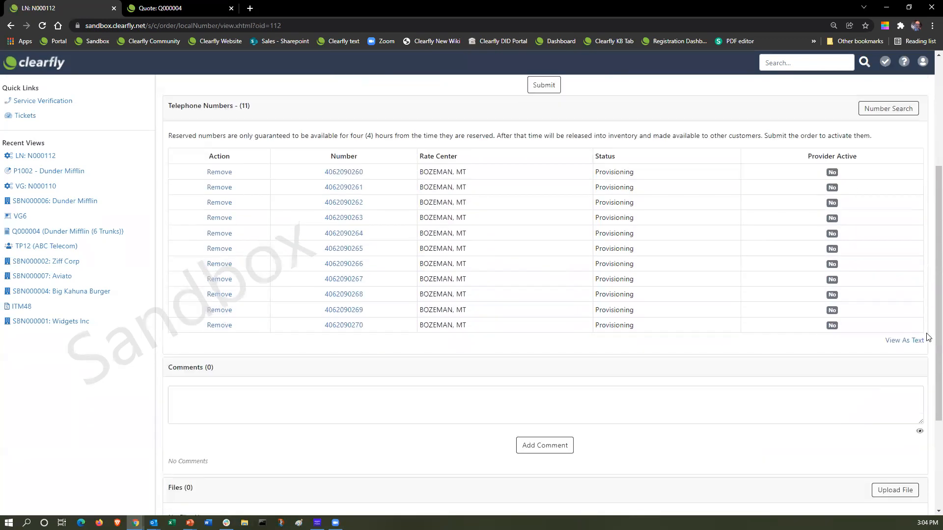
click(896, 344)
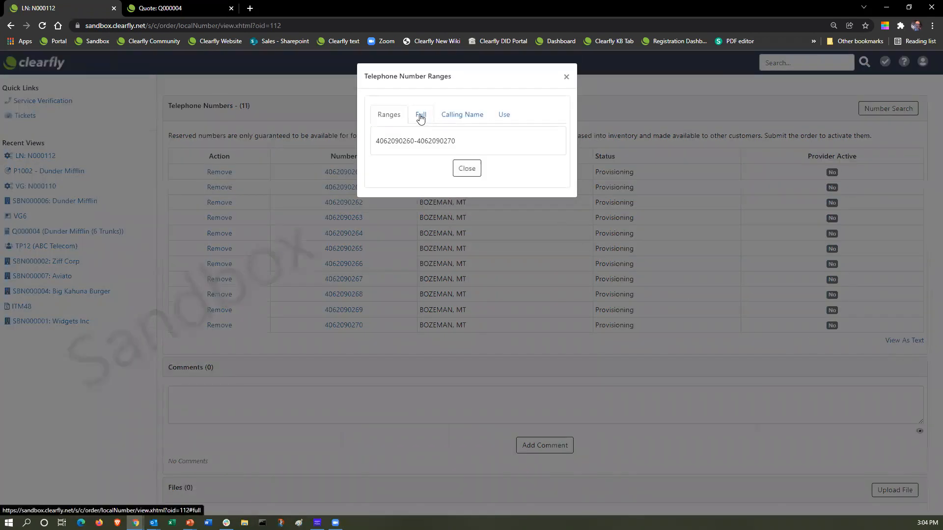
click(418, 116)
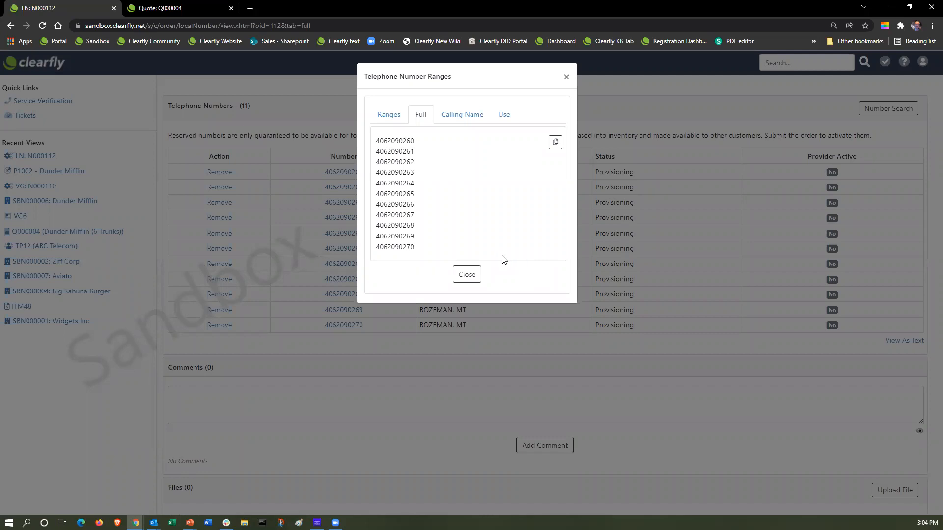
click(567, 77)
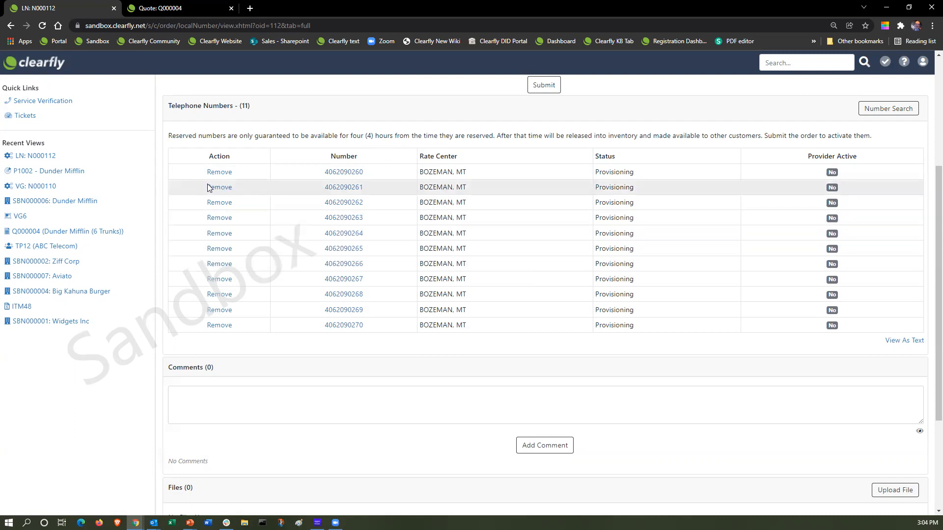
Remove the last reserved number from order N000112.
click(219, 326)
click(486, 138)
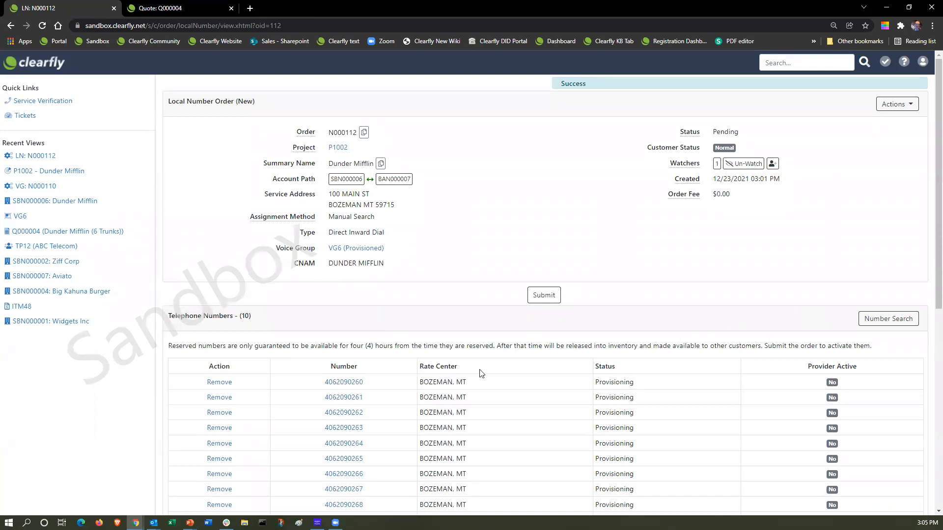
scroll(727, 305, down, 2)
scroll(715, 322, down, 4)
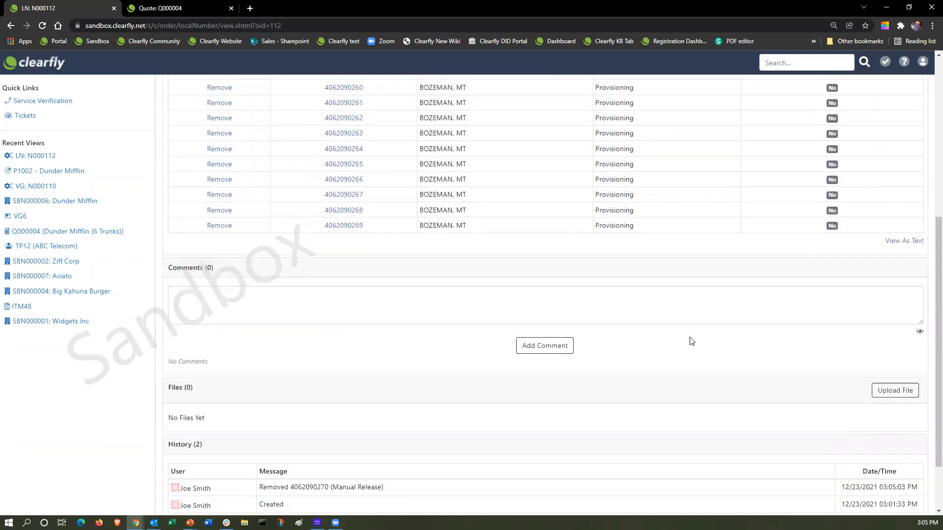
scroll(691, 341, down, 1)
scroll(691, 341, up, 7)
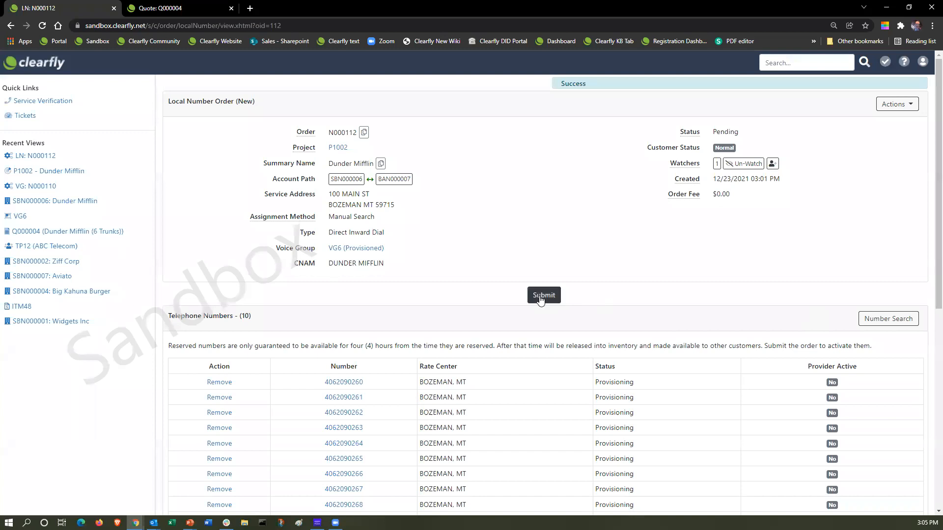
Submit order N000112 to complete it, then go to voice group VG6.
click(540, 296)
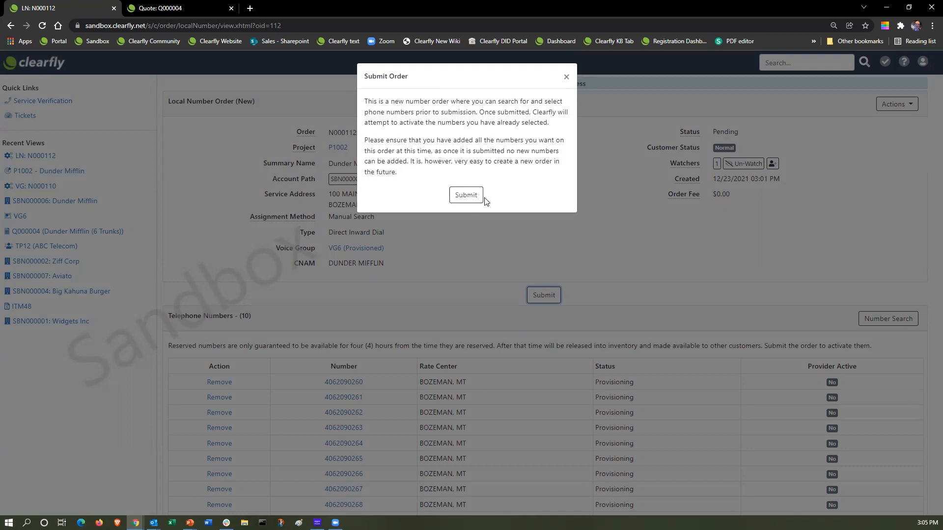
click(466, 196)
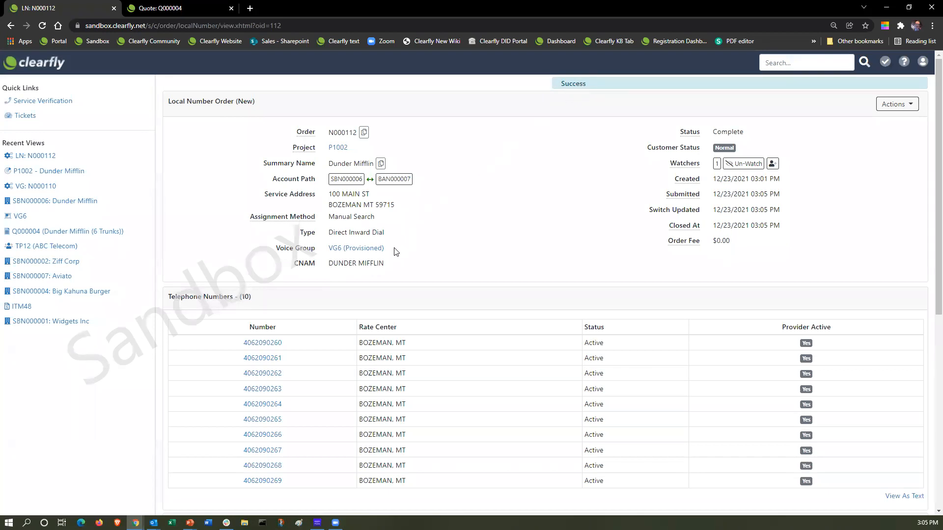
click(339, 250)
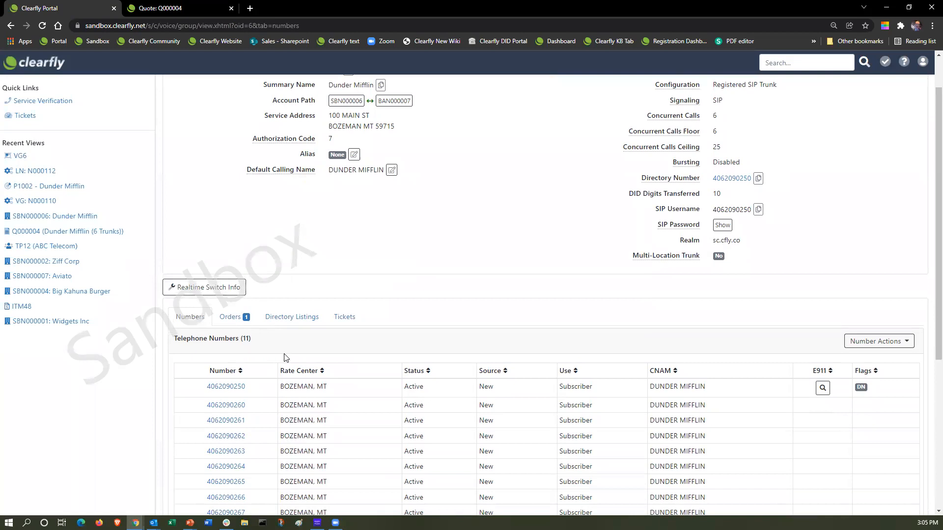
Review VG6's numbers, then show summary account SBN000006's provisioning projects and orders.
scroll(286, 357, down, 1)
scroll(287, 357, down, 3)
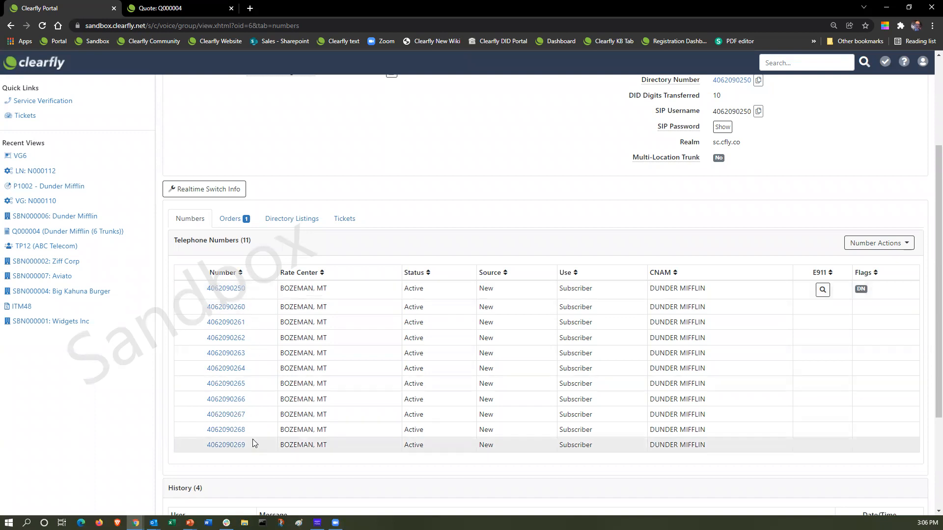
scroll(243, 407, up, 1)
scroll(242, 407, up, 2)
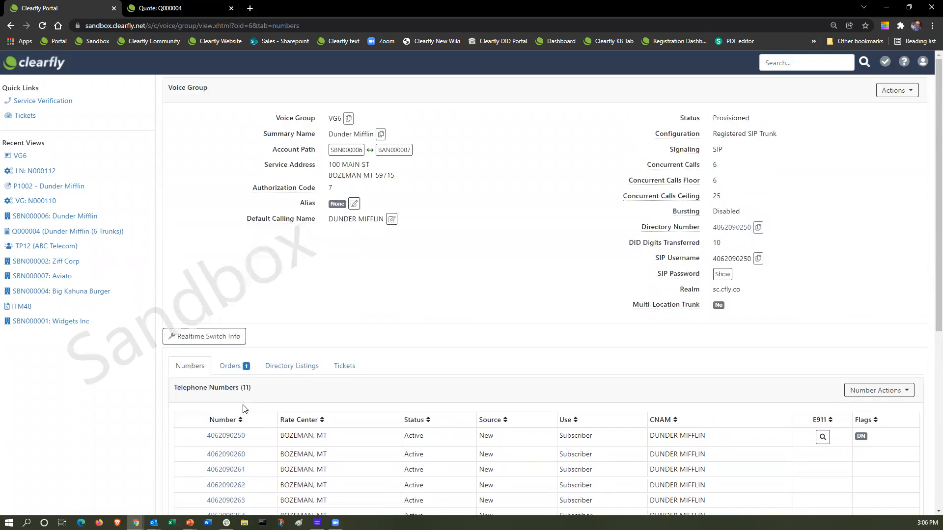
click(343, 152)
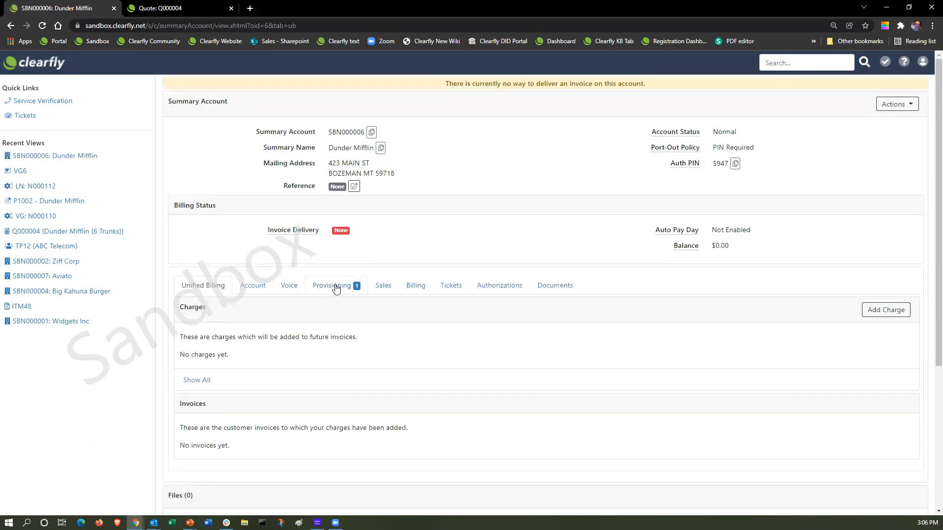
click(336, 288)
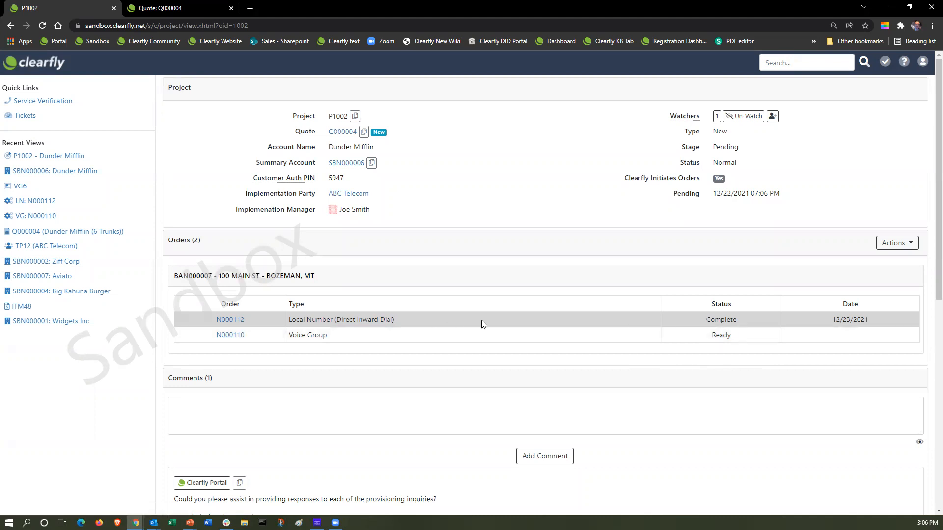
Create a local port order on voice group VG6, keeping DUNDER MIFFLIN as calling name.
click(909, 245)
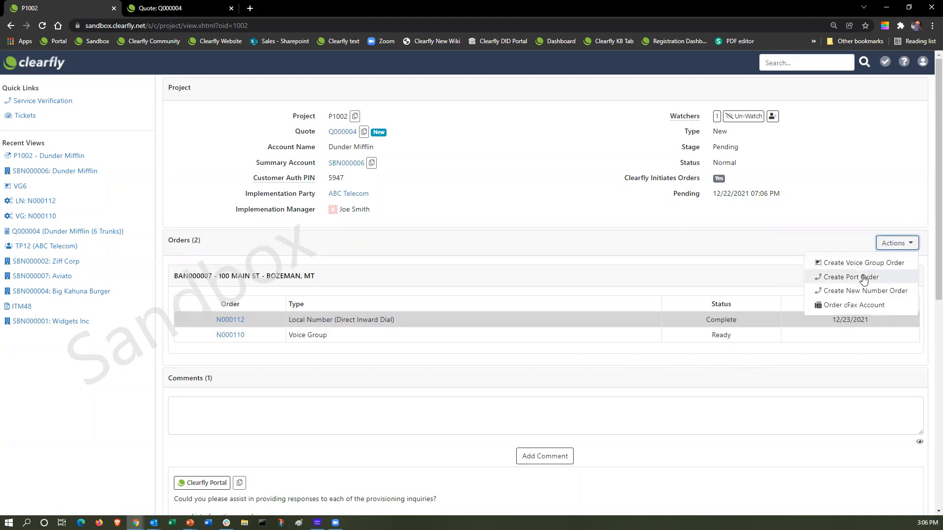
click(863, 278)
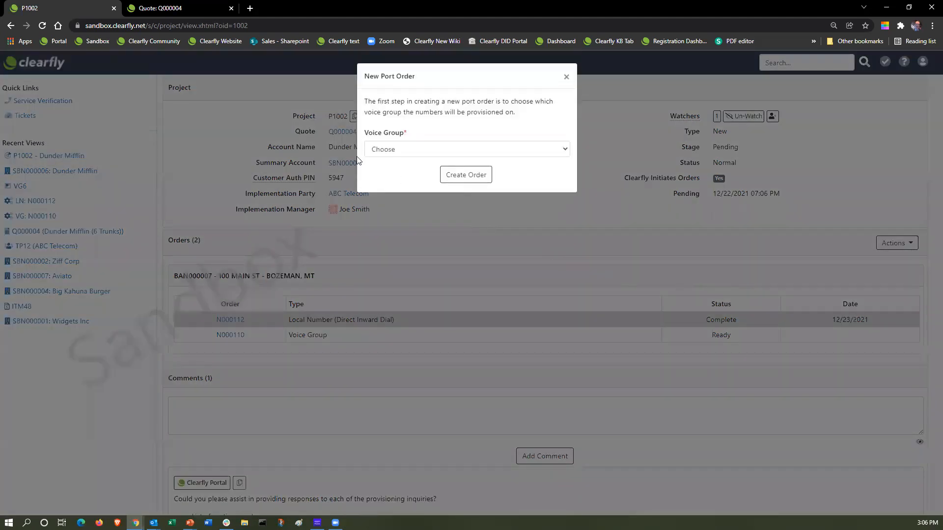
click(385, 155)
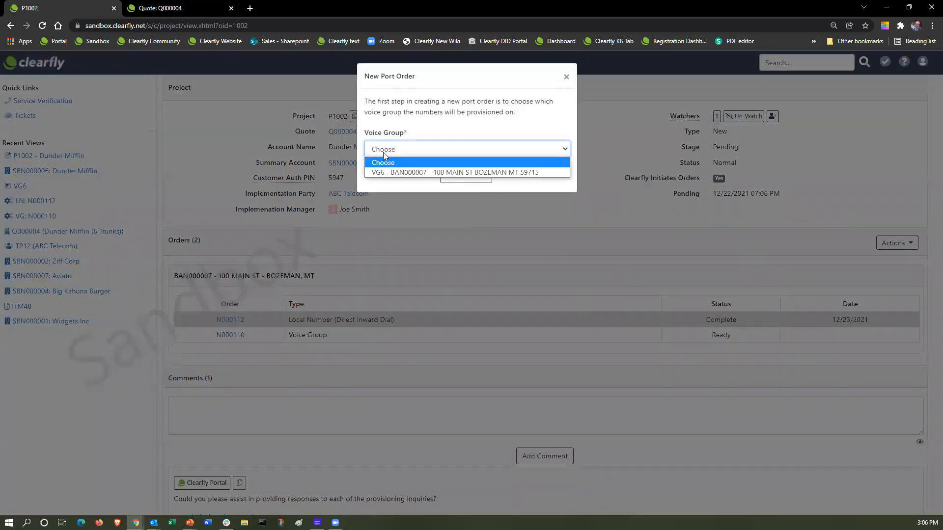
click(385, 171)
click(460, 180)
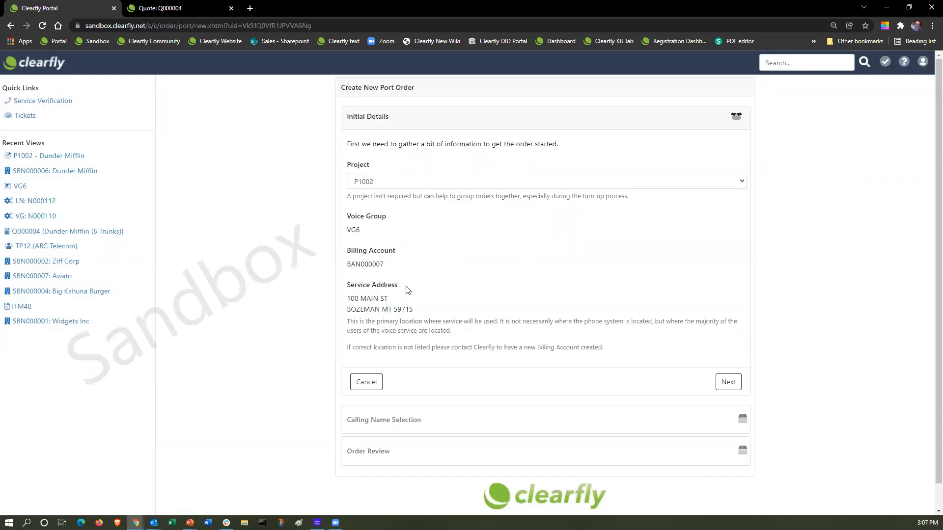
click(728, 384)
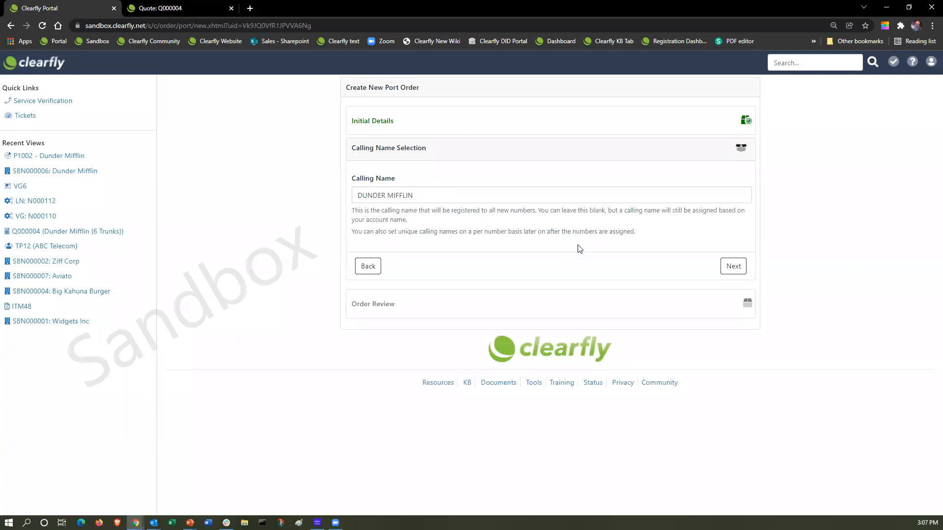
click(733, 266)
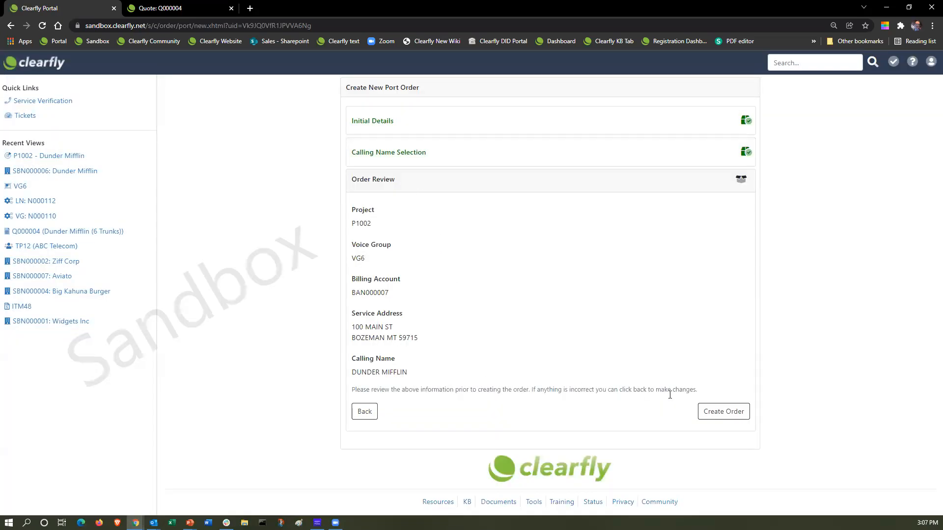
click(733, 414)
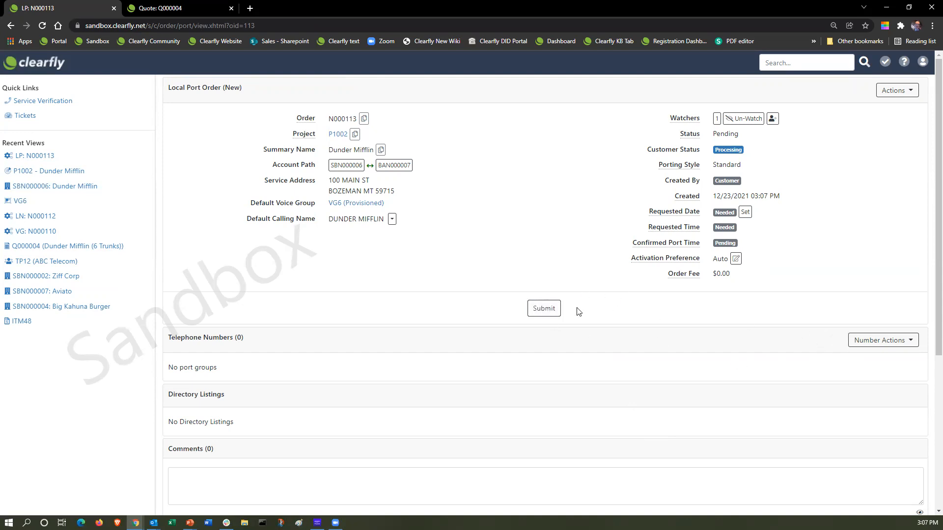
Enter the telephone number to port in the Bulk Add Numbers box.
click(899, 341)
click(891, 360)
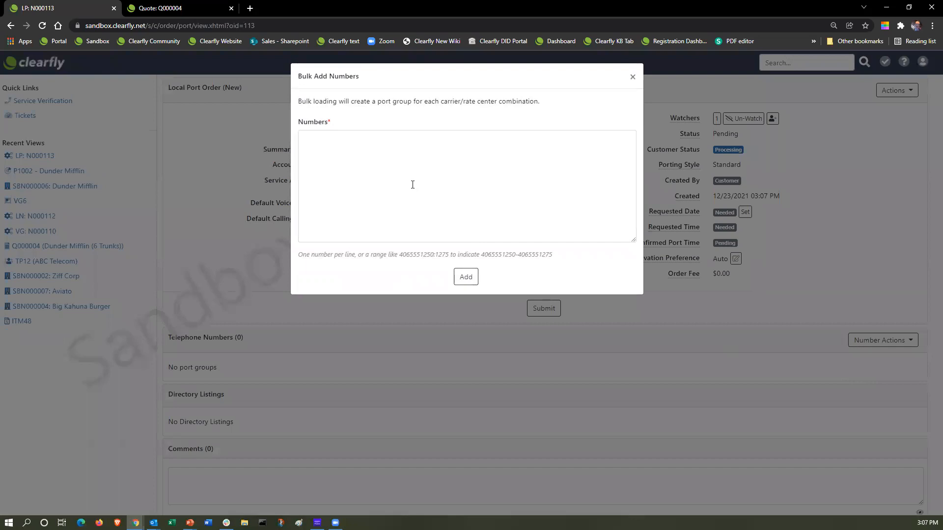
click(317, 141)
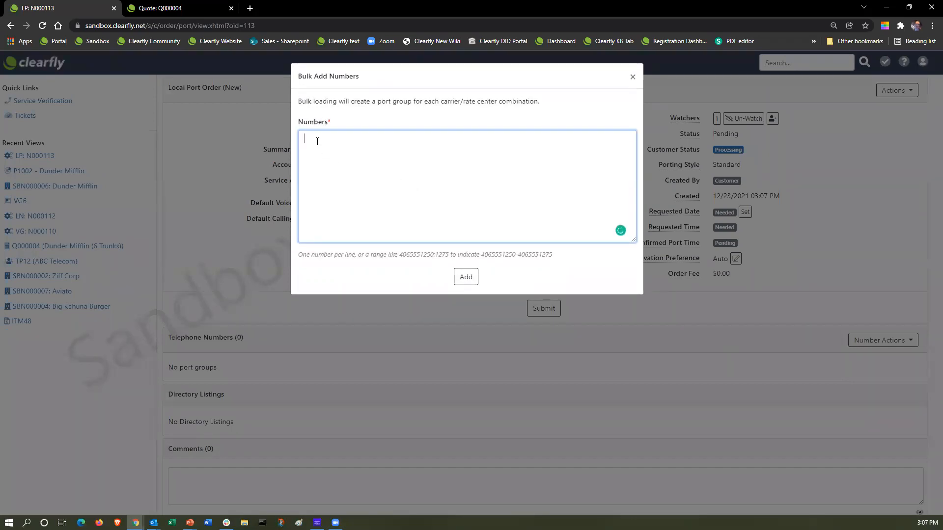
Add the number to the order, attempt submission, and dismiss the missing ATN/BTN warning.
click(461, 280)
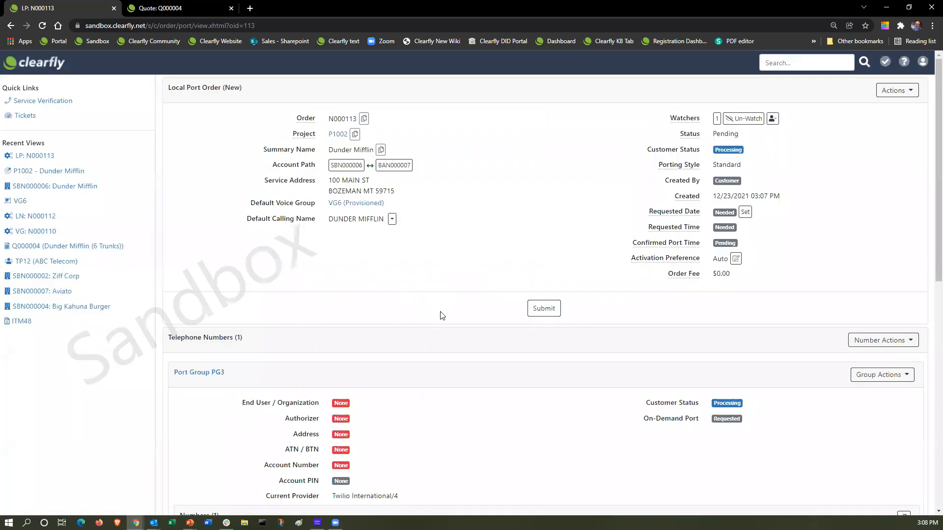
scroll(432, 297, down, 1)
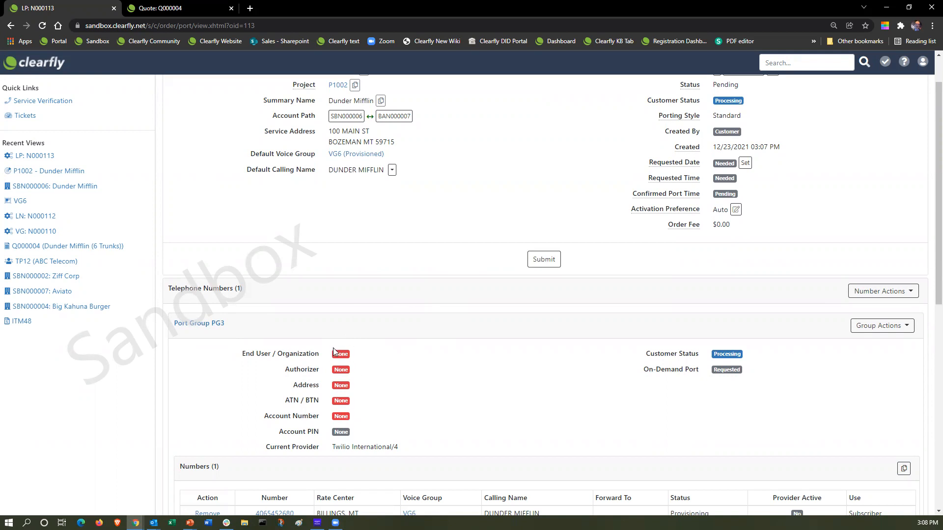
click(551, 264)
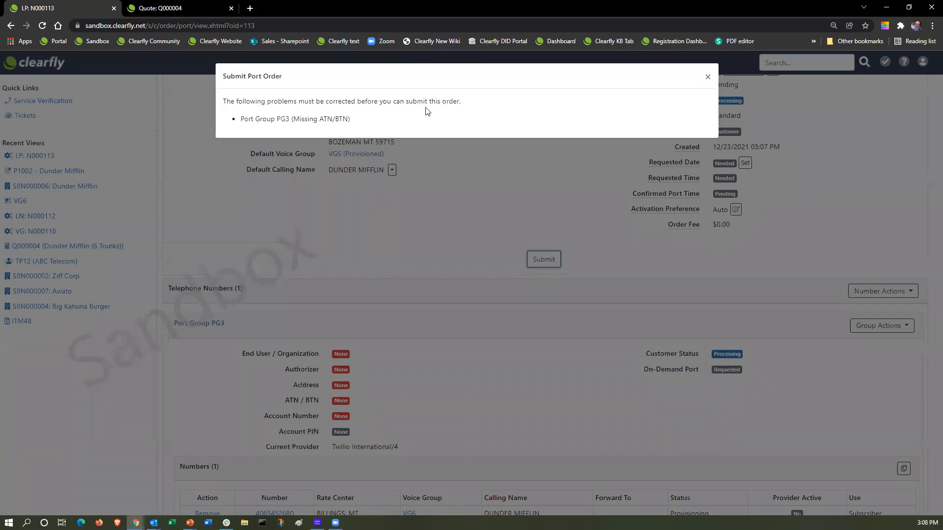
click(707, 77)
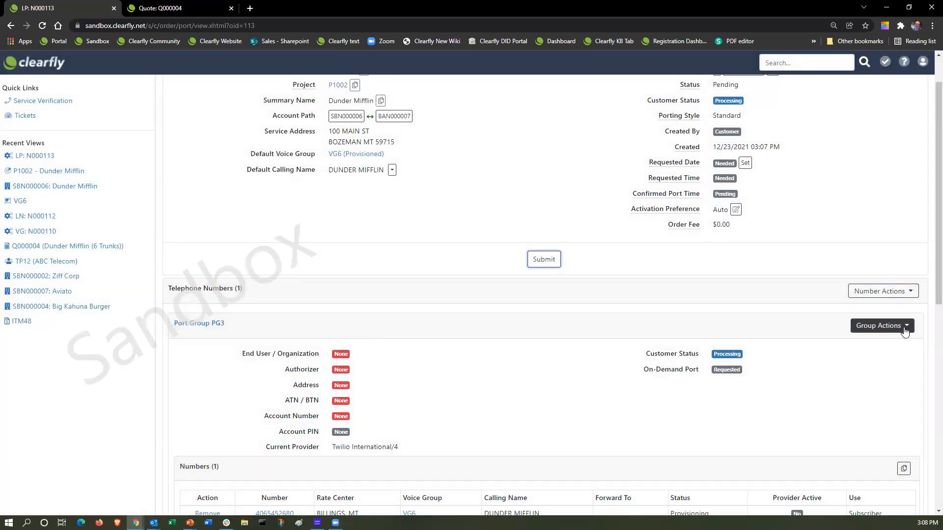
In PG3's Manage form, set End User to Dunder Mifflin and enter the authorizer's name.
scroll(796, 386, down, 2)
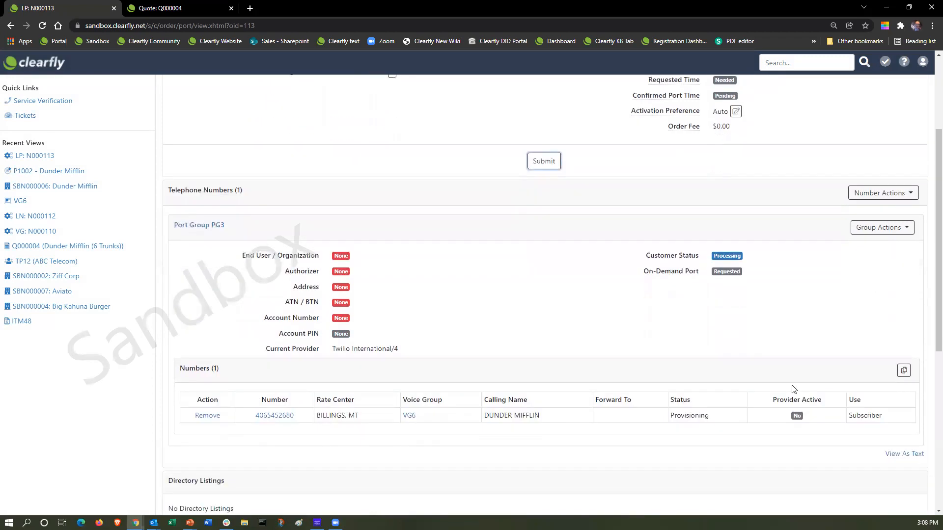
click(902, 232)
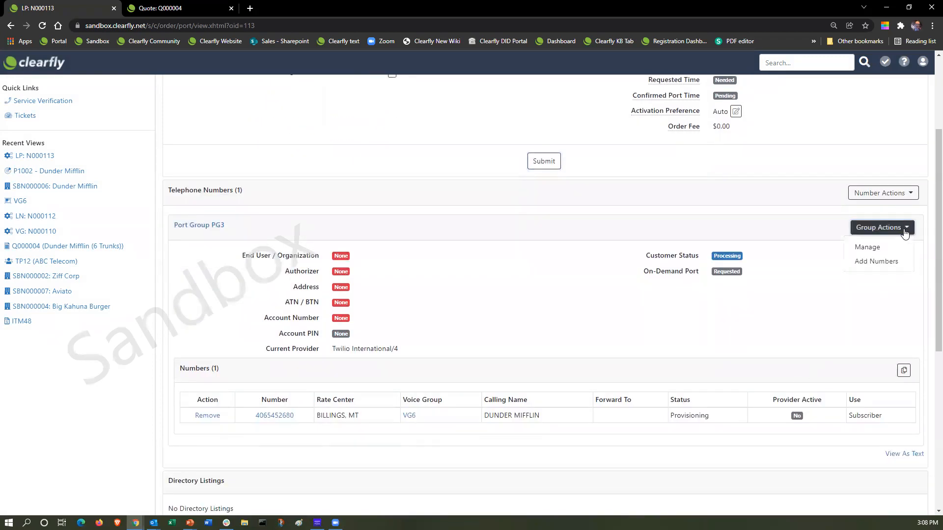
click(866, 249)
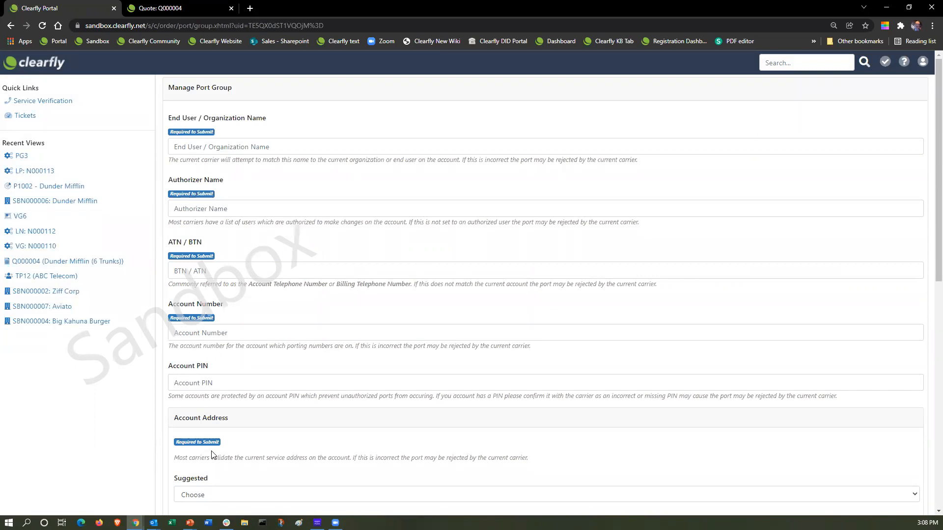
scroll(266, 437, down, 4)
scroll(268, 434, up, 4)
click(200, 147)
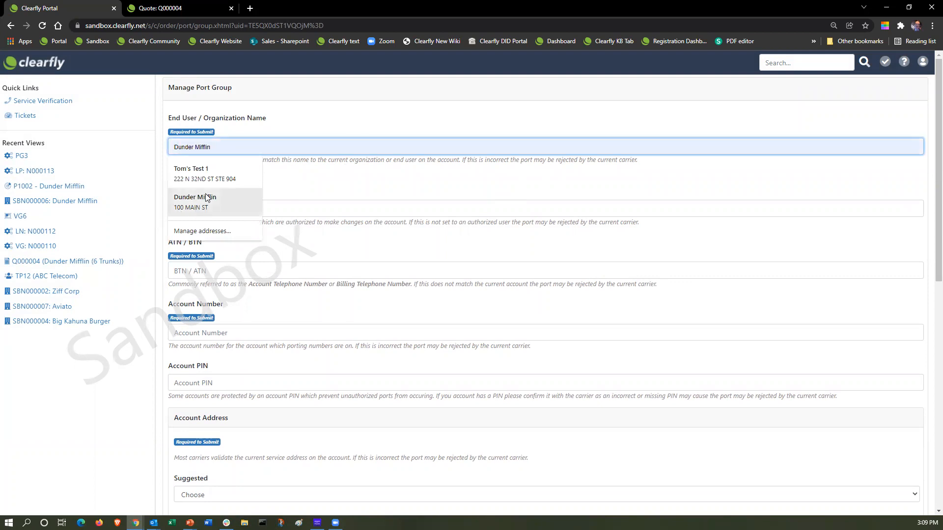
click(244, 201)
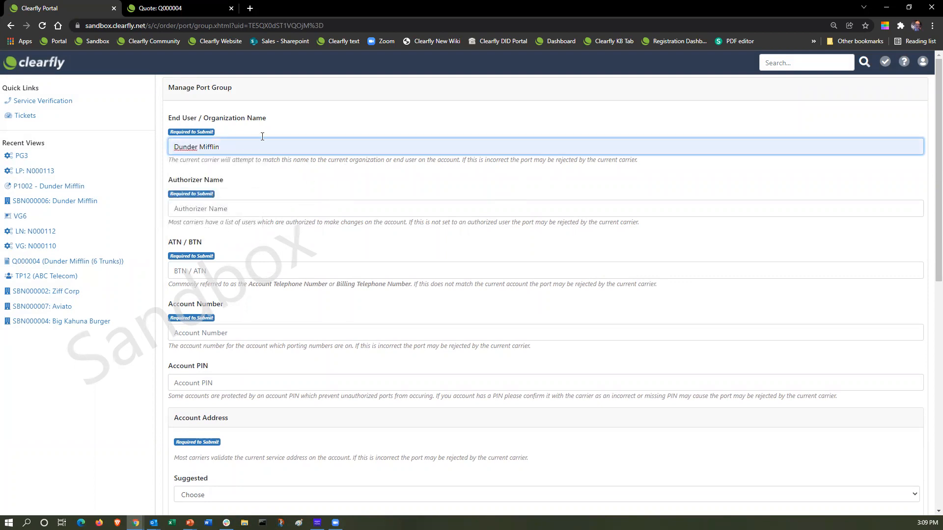
click(268, 185)
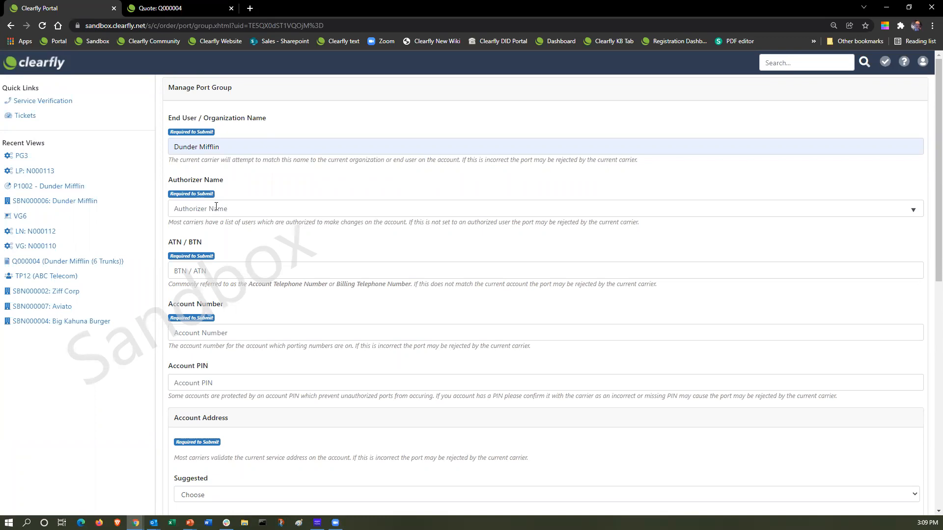
click(208, 204)
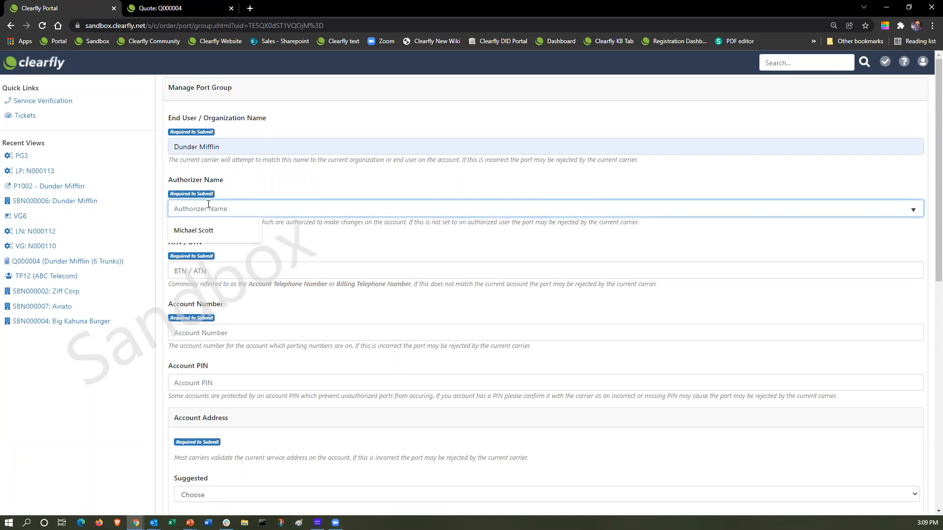
key(Tab)
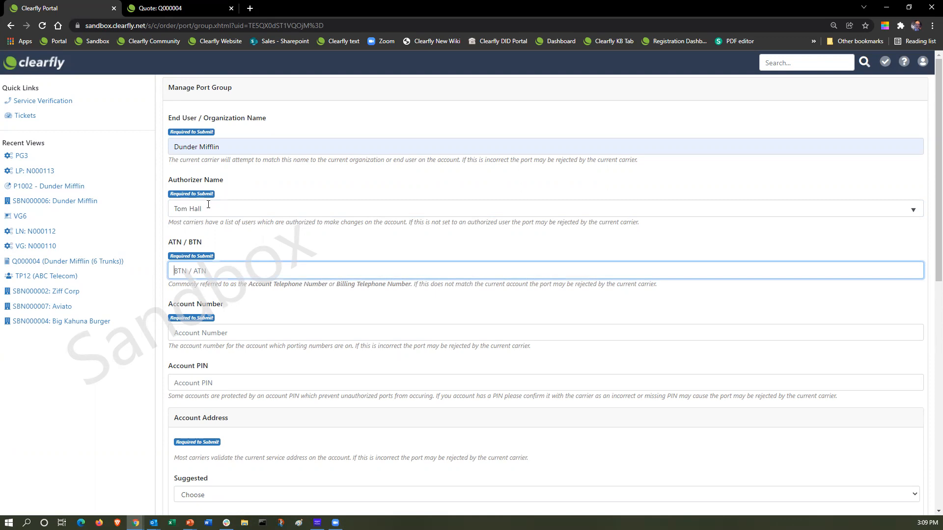
Enter the ATN/BTN and reuse the same number as the account number.
drag(216, 272, 161, 283)
key(ctrl+c)
click(210, 332)
key(ctrl+v)
Choose the suggested Bozeman, MT account address and save the PG3 details.
scroll(230, 331, down, 1)
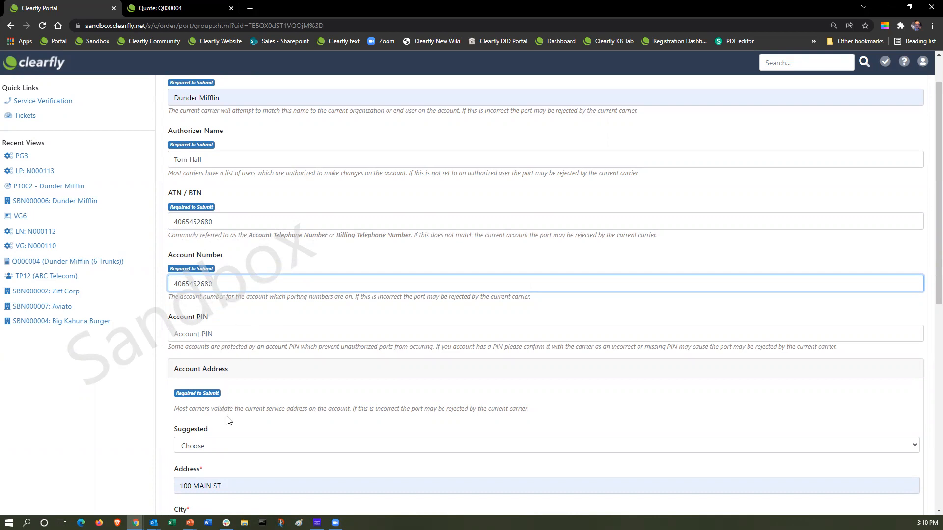
scroll(234, 438, down, 1)
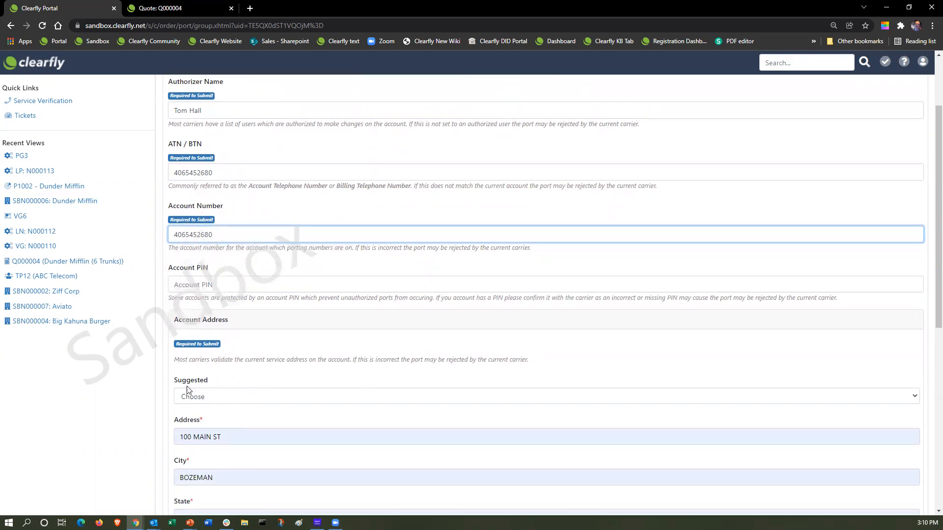
scroll(248, 343, down, 1)
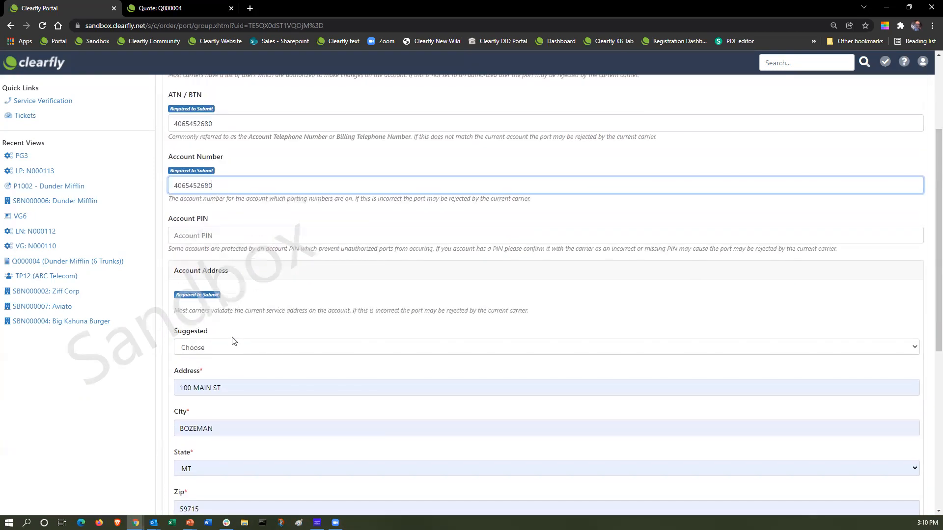
click(215, 349)
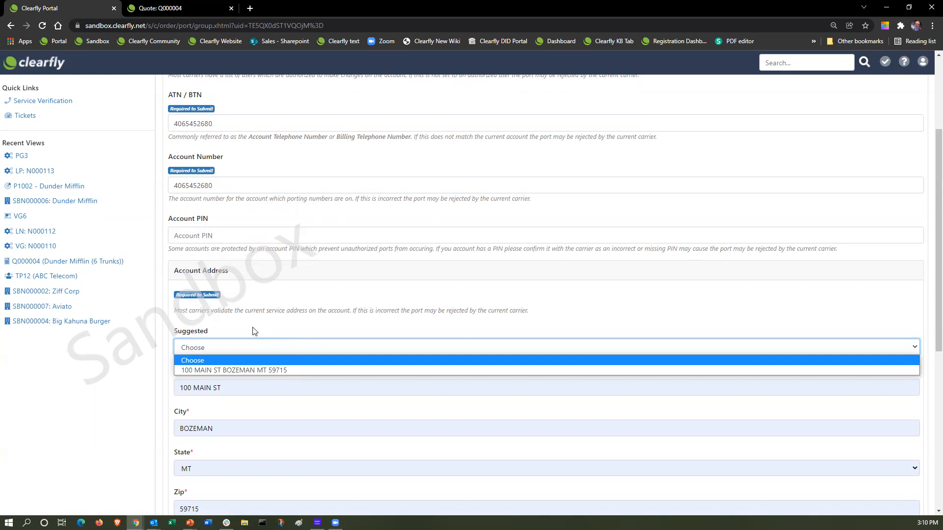
click(243, 369)
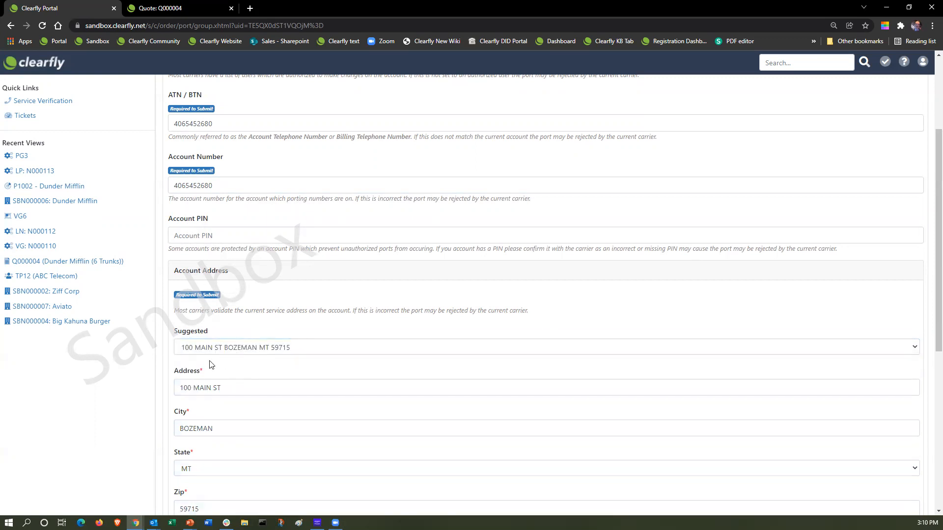
scroll(352, 421, down, 4)
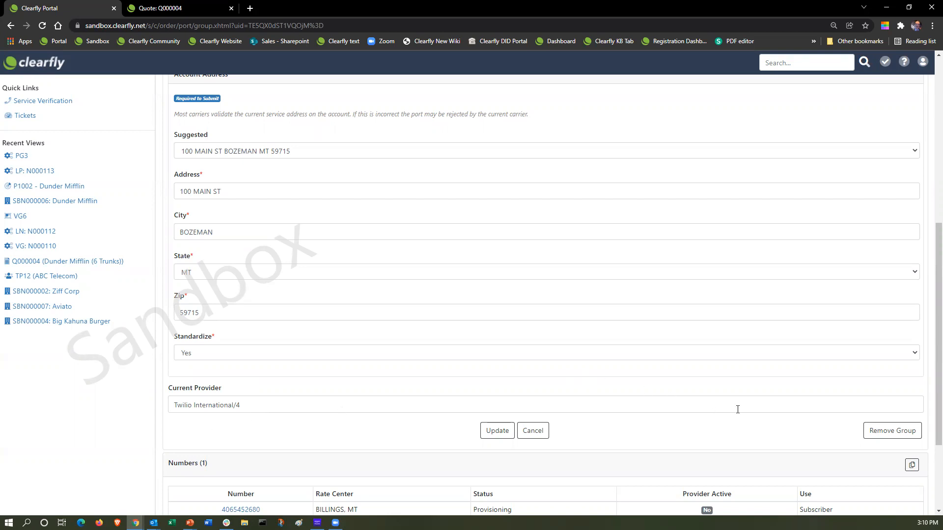
click(497, 431)
scroll(425, 406, down, 2)
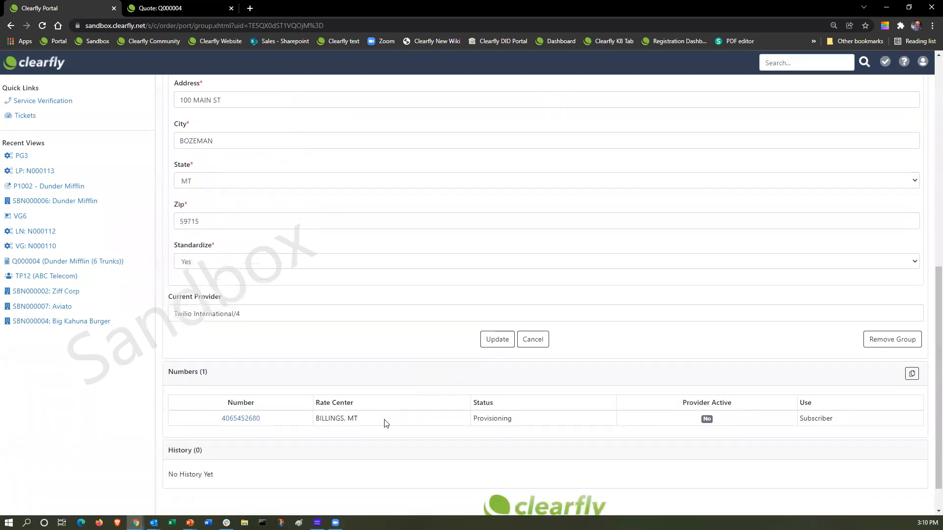
click(498, 332)
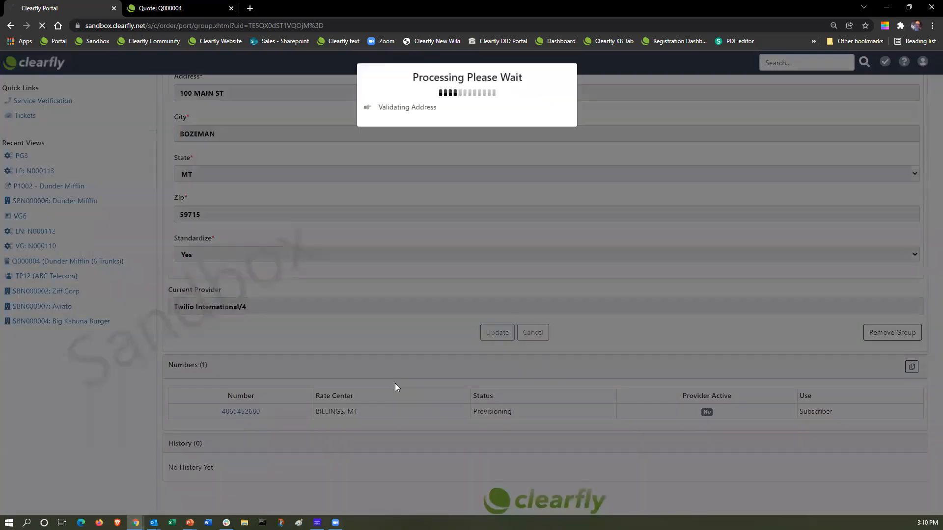
Scroll through order N000113 to review PG3's saved details.
scroll(443, 366, down, 3)
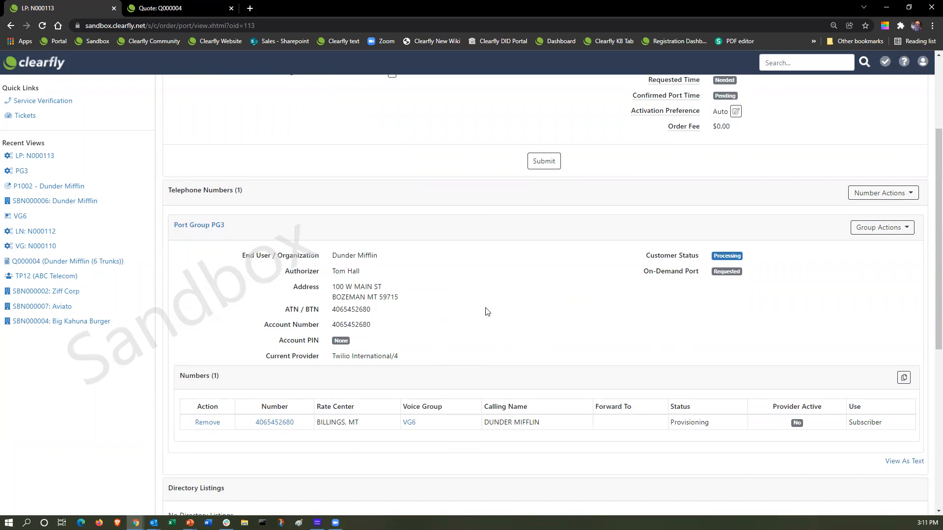
scroll(484, 311, down, 1)
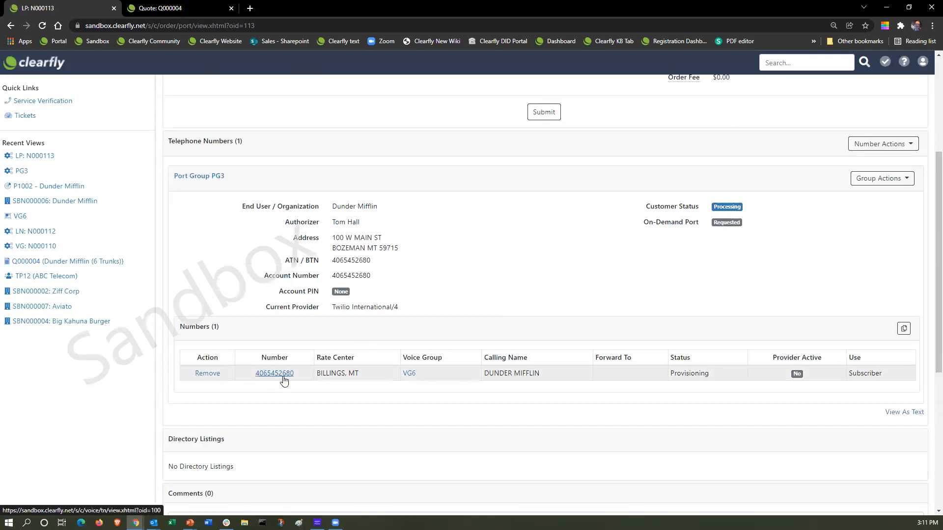
scroll(505, 288, up, 1)
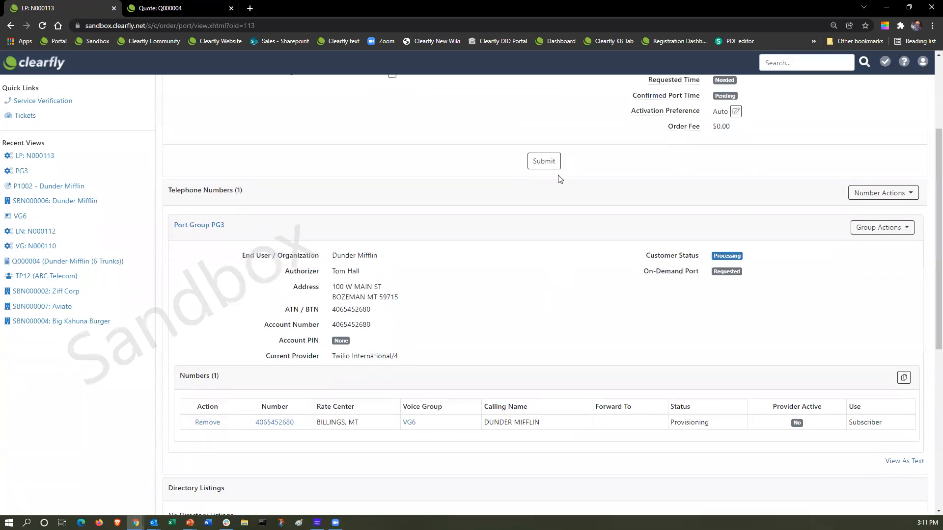
Begin submitting the port order with requested port date 01/04/2022 at 7:00 AM.
click(546, 167)
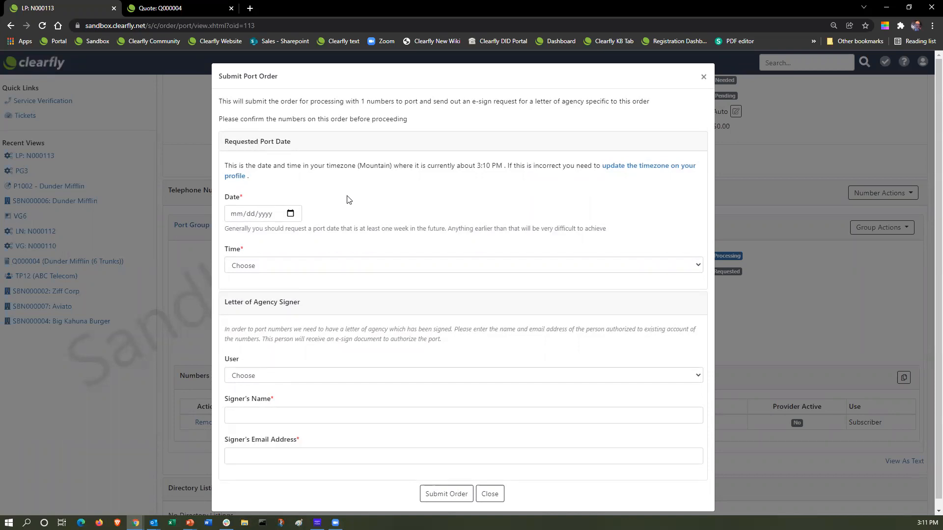
click(293, 214)
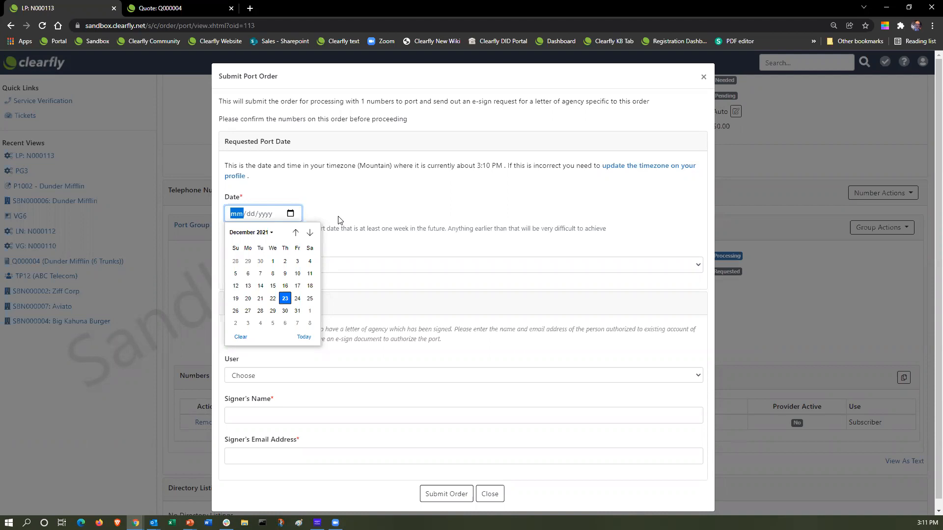
click(260, 323)
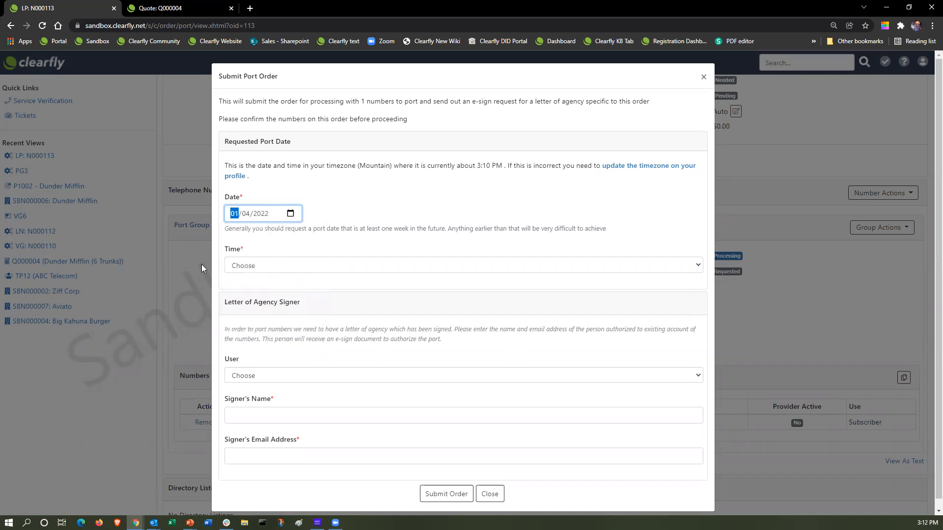
click(269, 266)
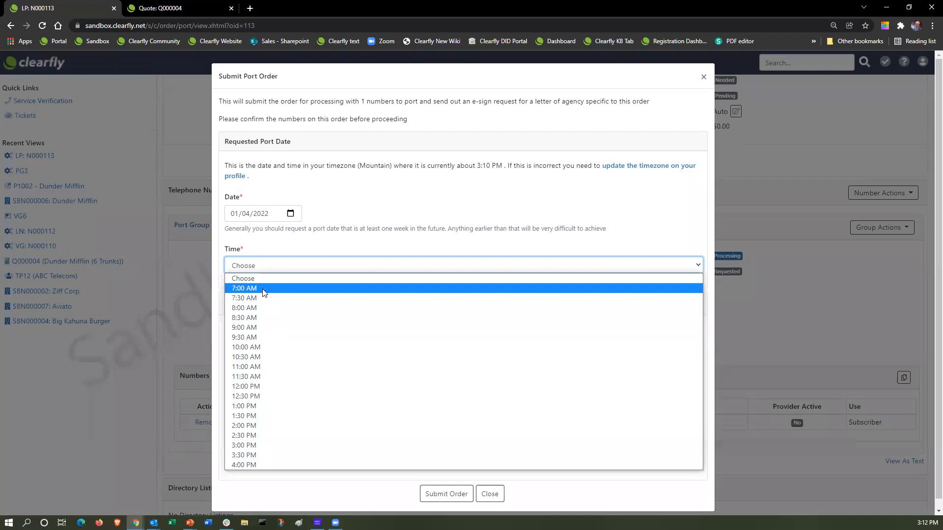
click(280, 288)
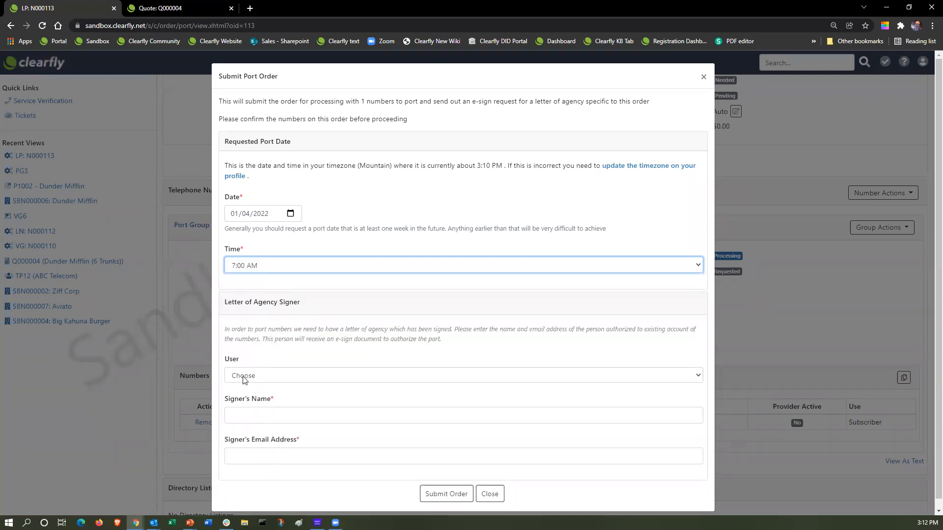
Bring up the letter of agency signer list to pick a signer.
click(358, 382)
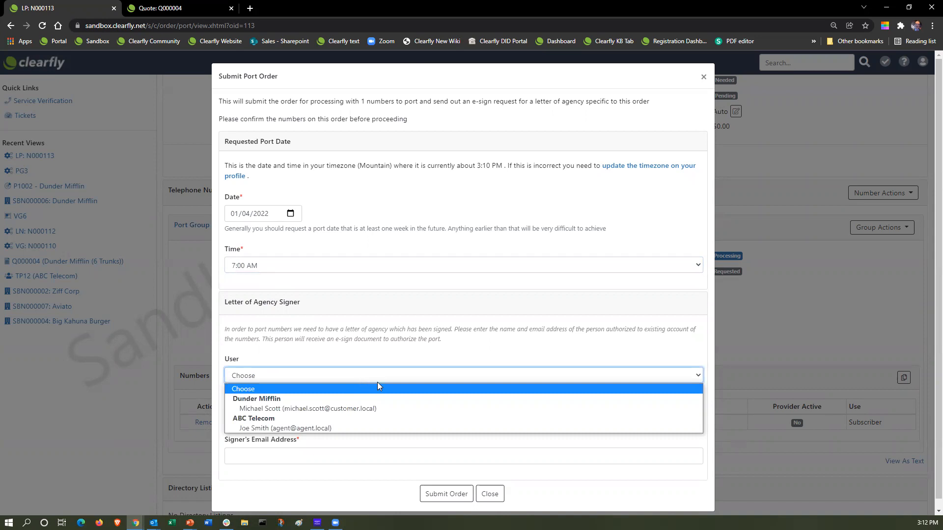
click(338, 361)
click(255, 378)
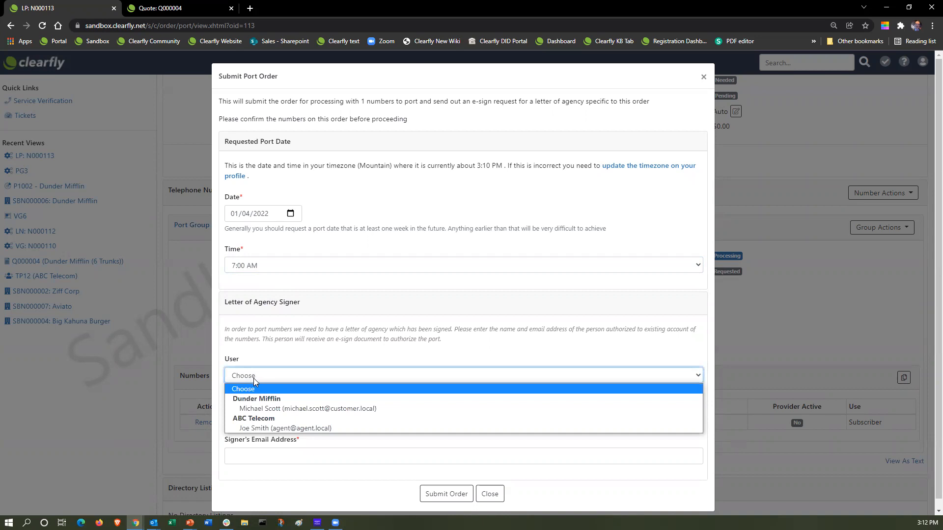
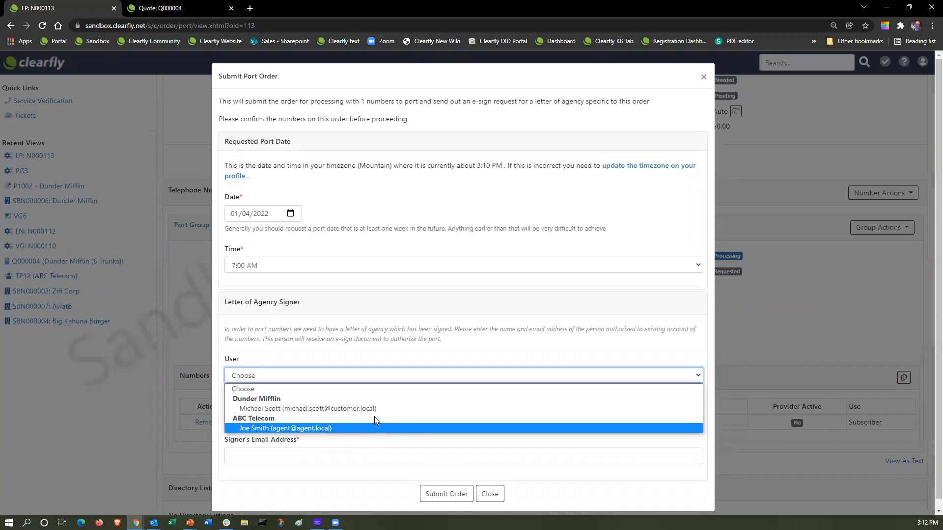
Choose the Dunder Mifflin contact as letter-of-agency signer and submit port order N000113.
click(274, 409)
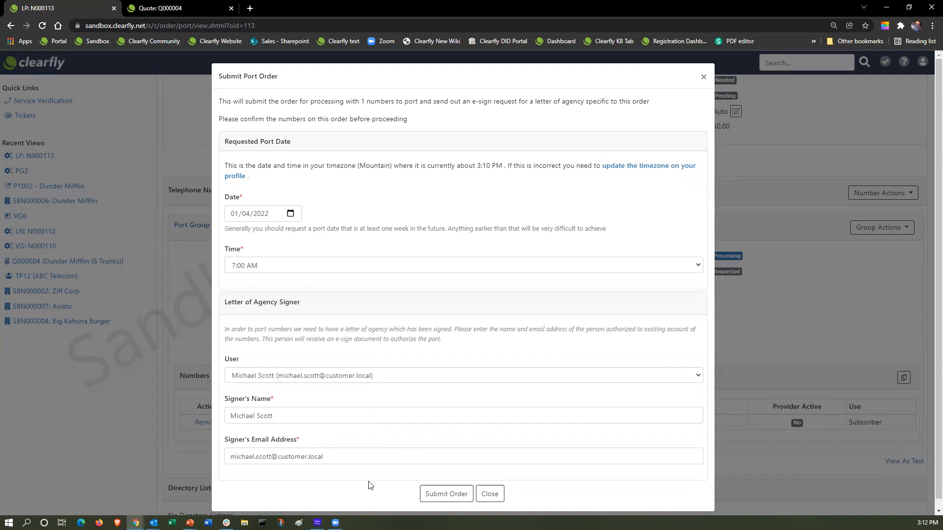
scroll(560, 441, down, 1)
click(445, 485)
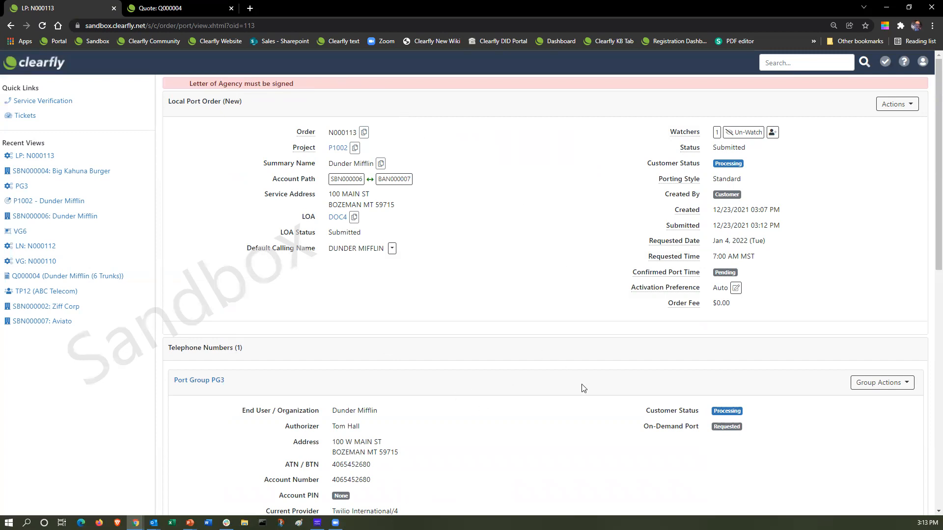
Review submitted order N000113, then go to its project P1002.
scroll(520, 414, down, 3)
scroll(522, 412, up, 3)
click(339, 148)
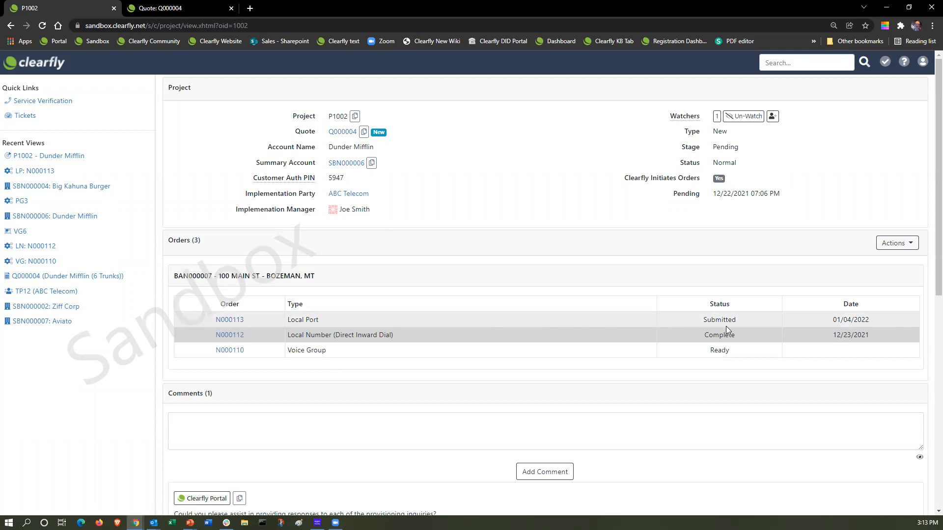
Reopen local port order N000113 from P1002's Orders table and look through its details.
click(227, 321)
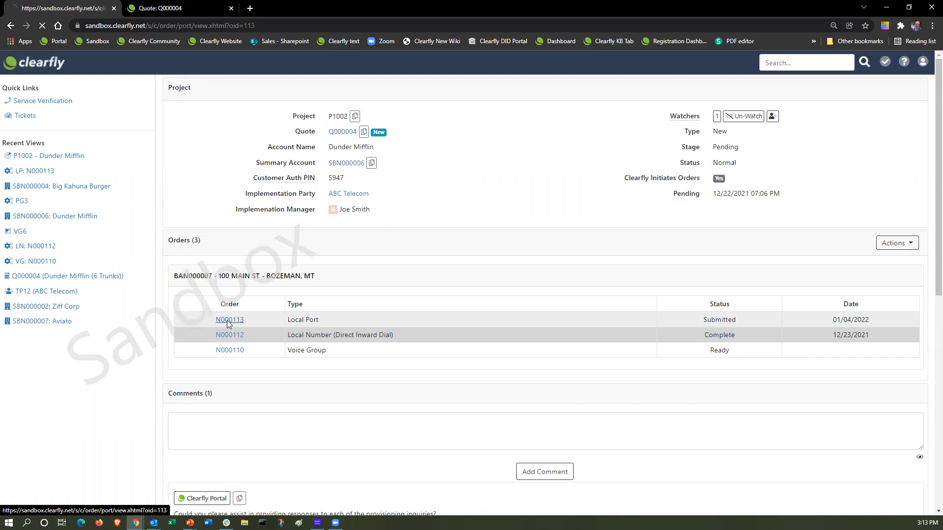
scroll(315, 334, down, 2)
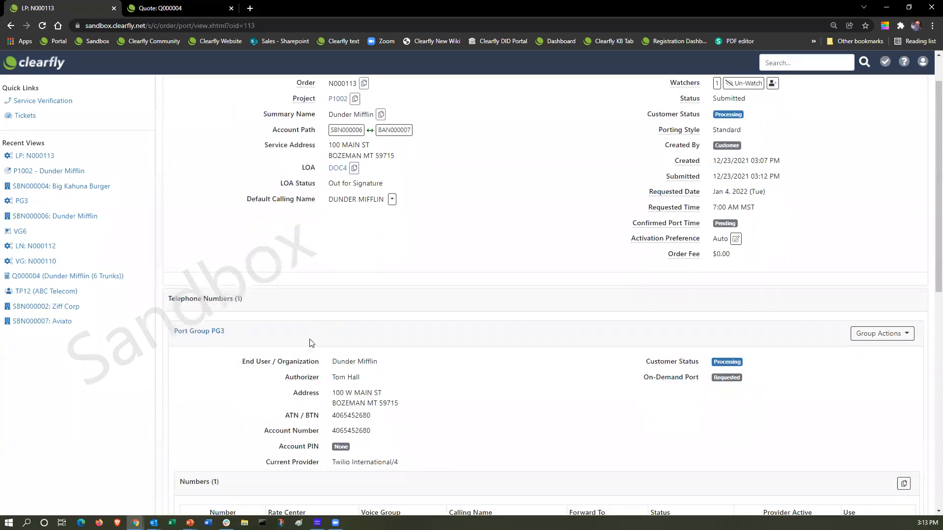
scroll(541, 256, up, 2)
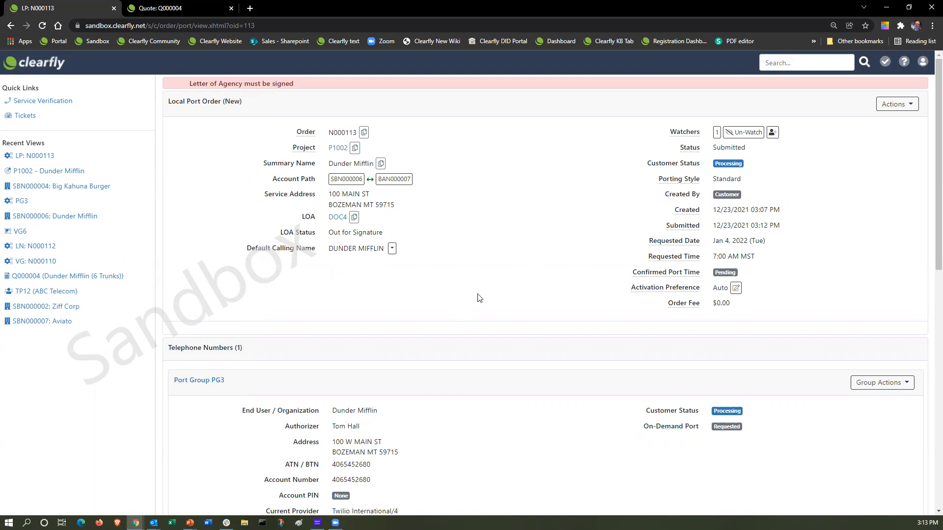
scroll(479, 298, down, 4)
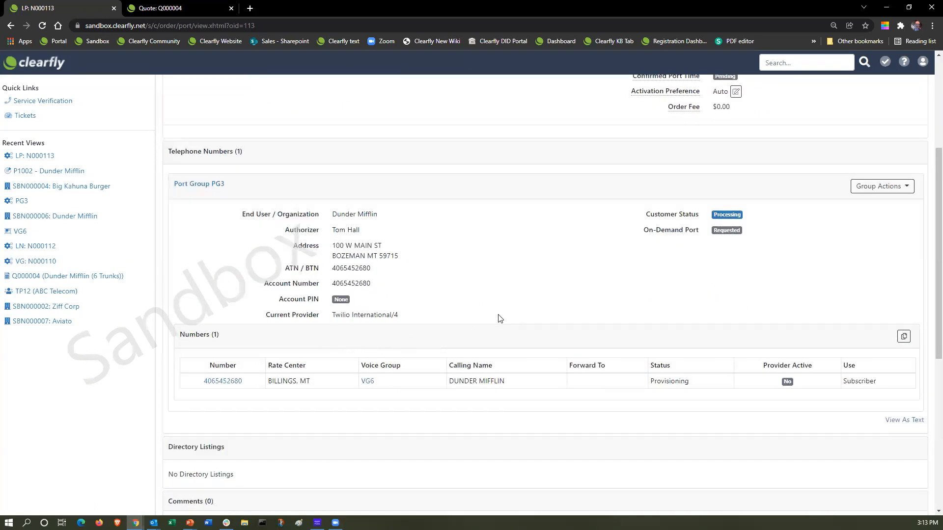
scroll(499, 319, up, 1)
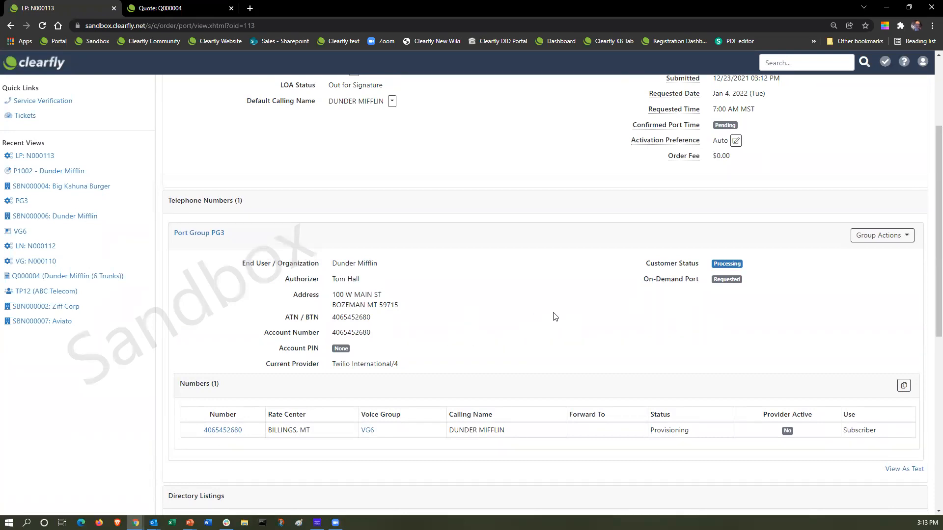
scroll(550, 315, up, 3)
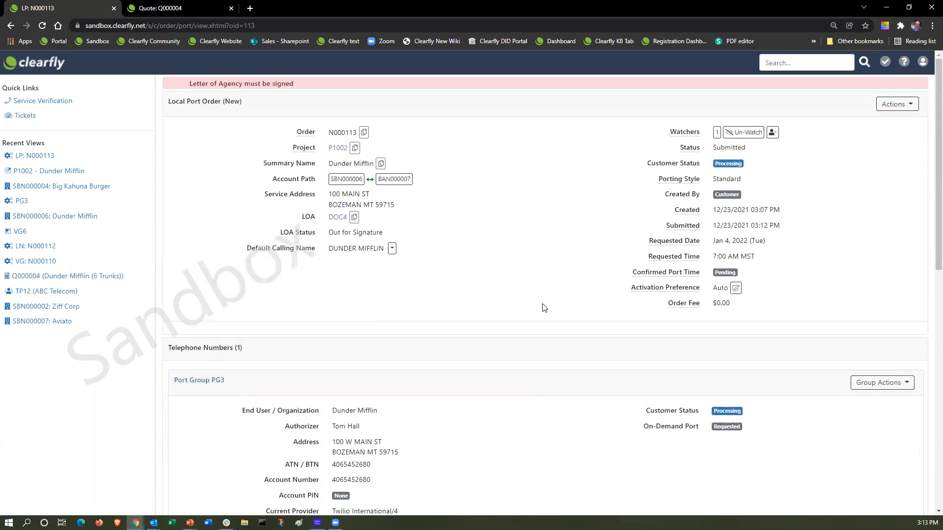
From project P1002, check quote Q000004's products, then start a new cFax account order.
click(338, 148)
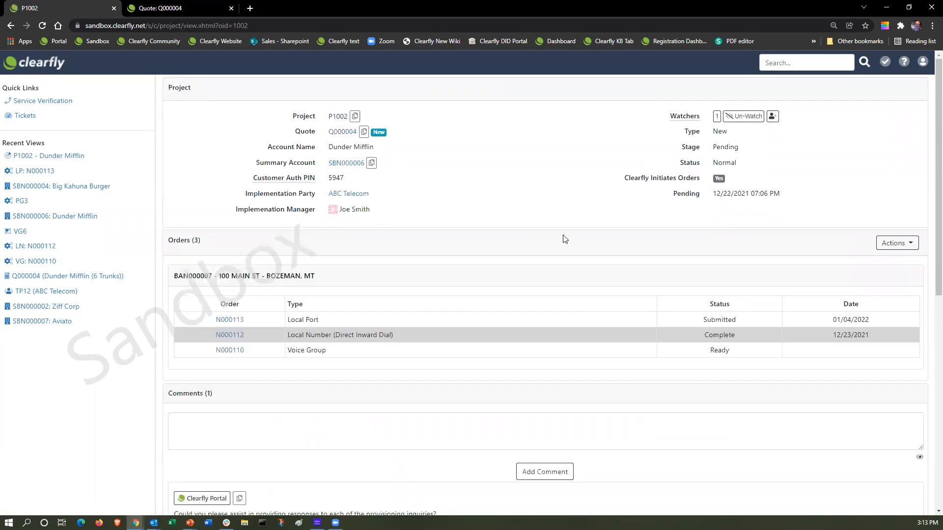
click(910, 248)
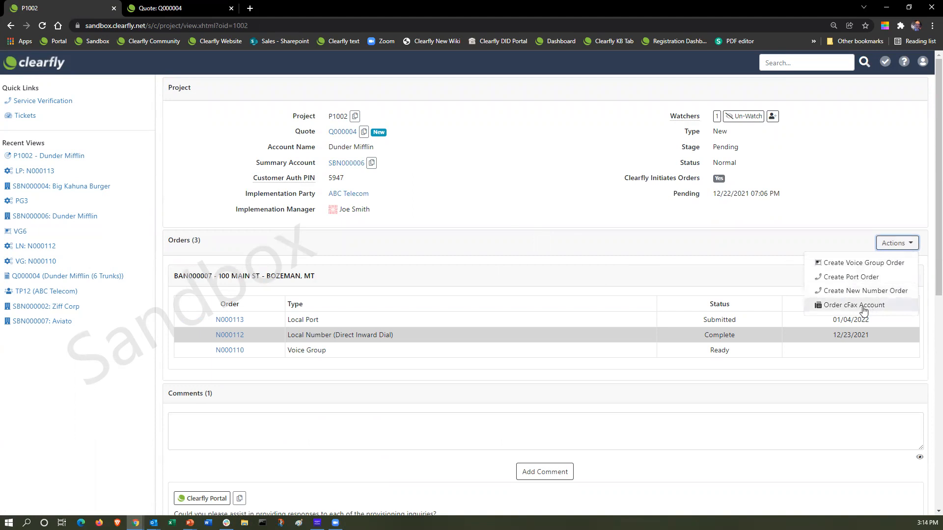
click(179, 8)
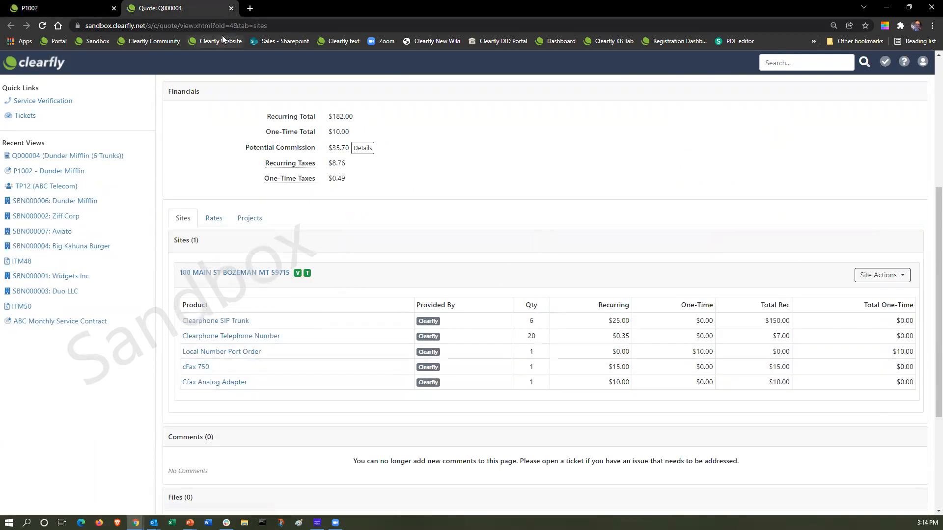
click(69, 9)
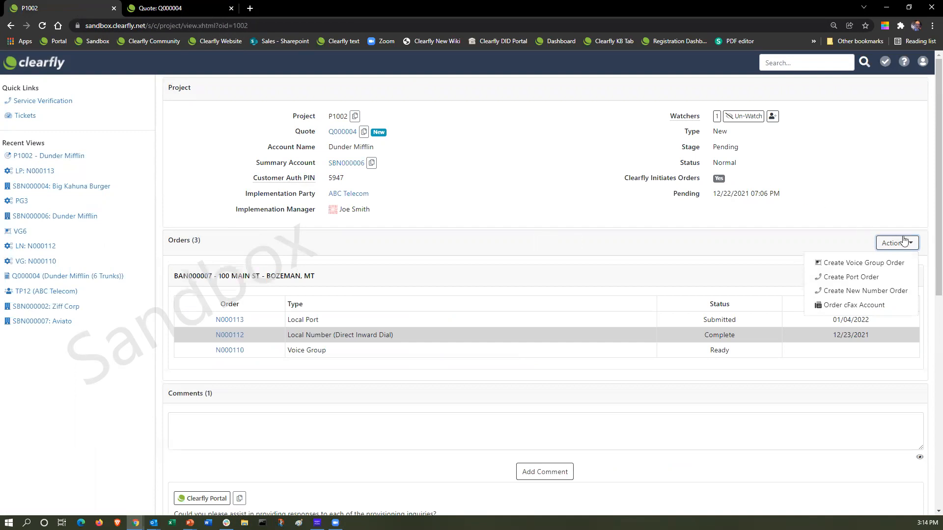
click(858, 308)
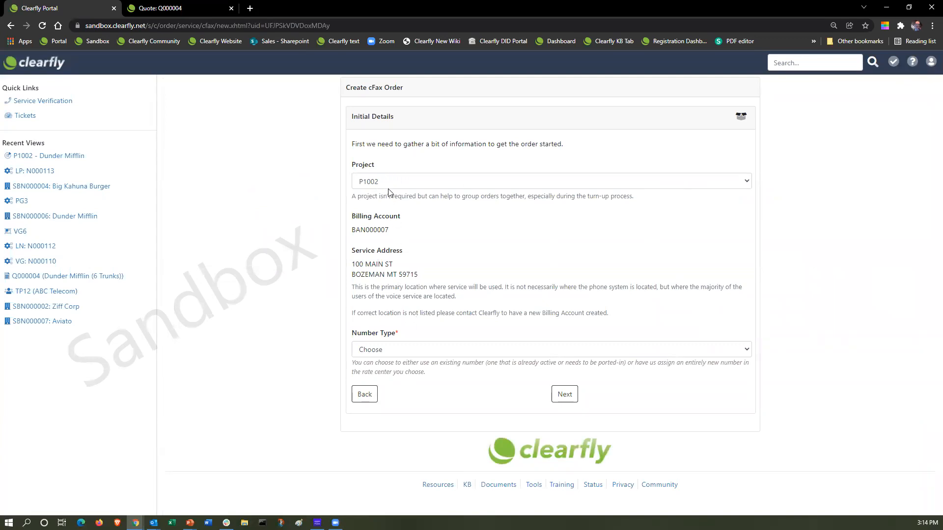
Request a New Number in rate center BOZEMAN, MT on the cFax 750 ($15.00/mo) plan.
click(386, 352)
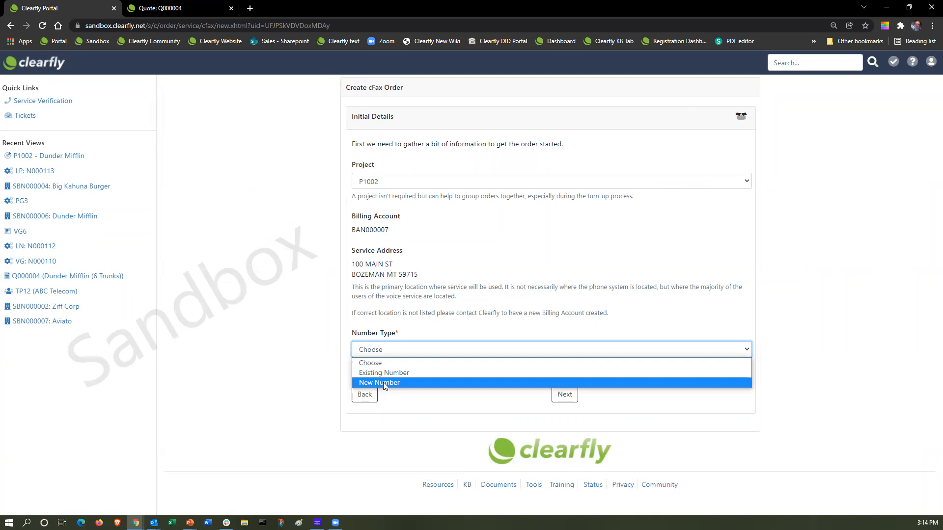
click(383, 382)
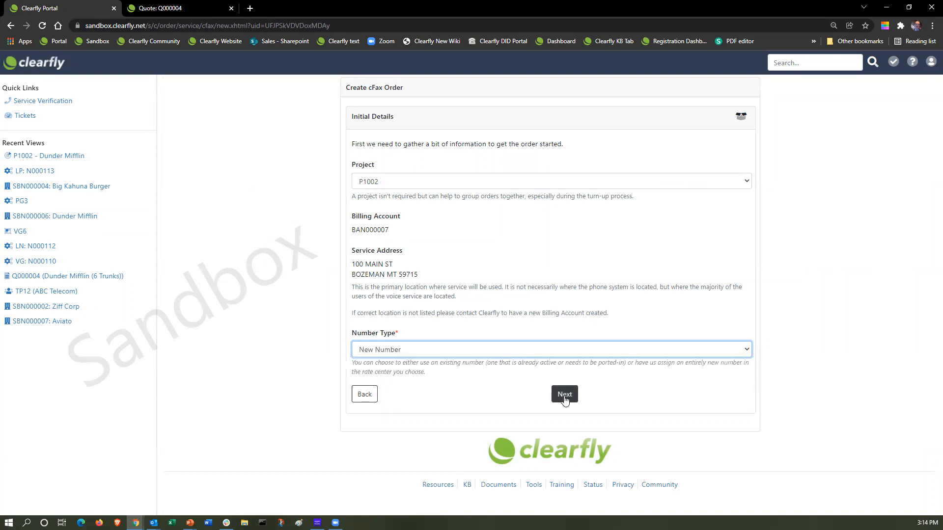
click(564, 397)
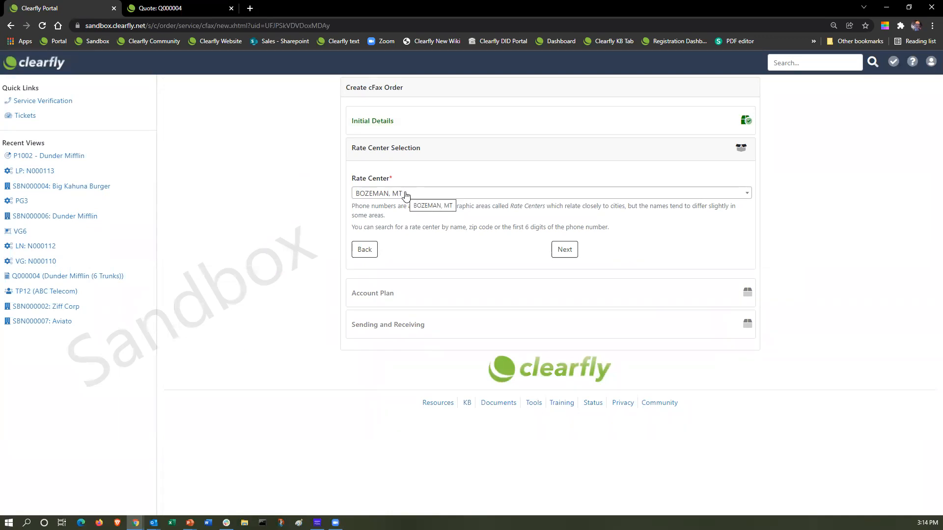
click(564, 250)
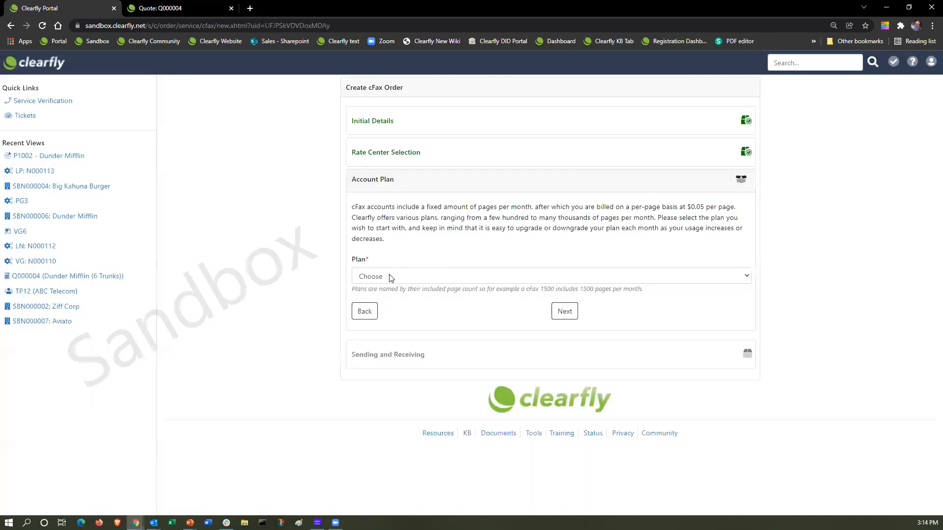
click(388, 278)
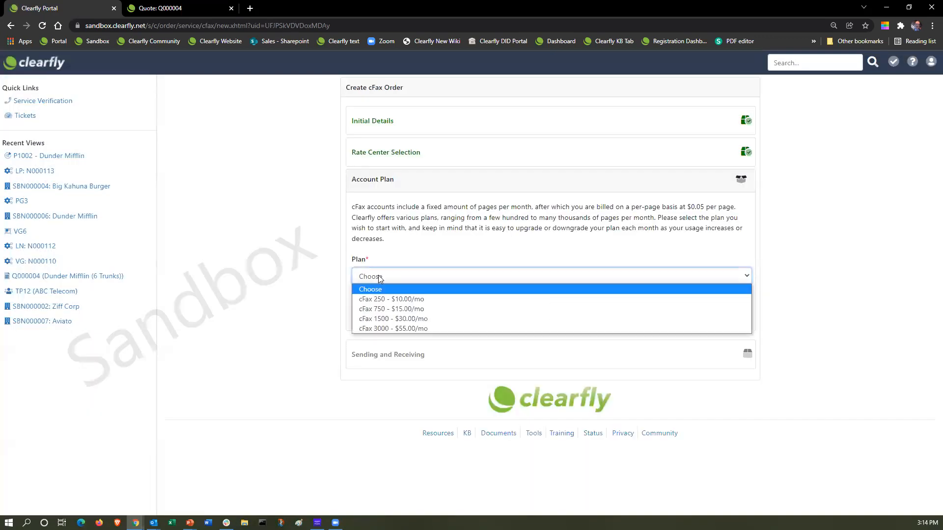
click(390, 309)
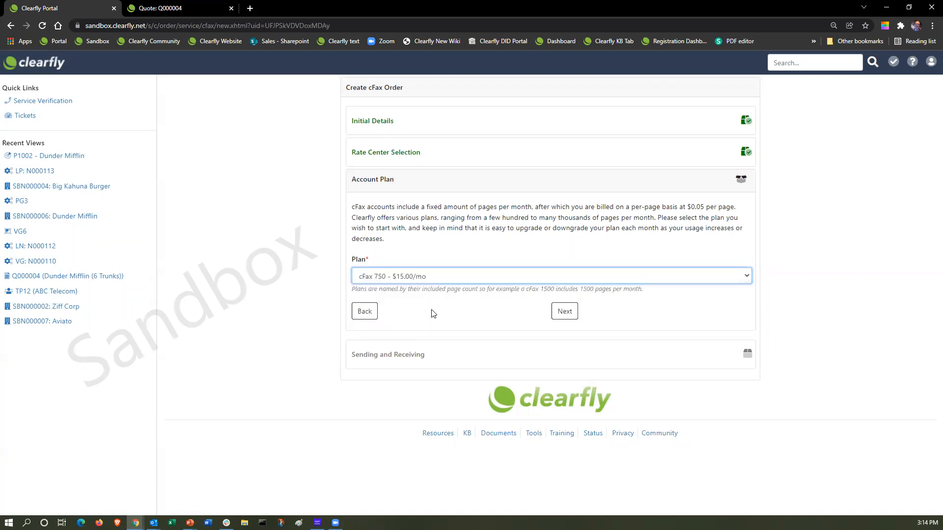
click(564, 312)
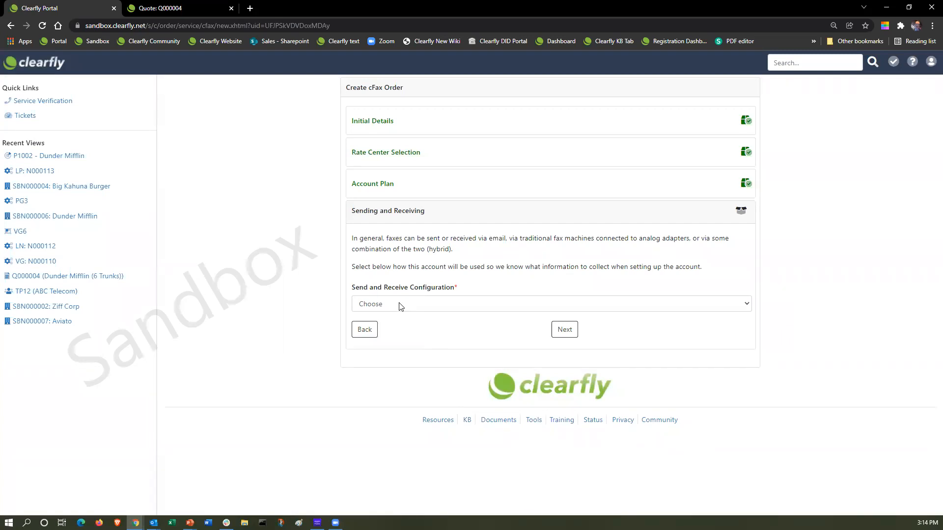
Set Send and Receive Configuration to Email and Analog Adapter (ATA) and continue.
click(401, 305)
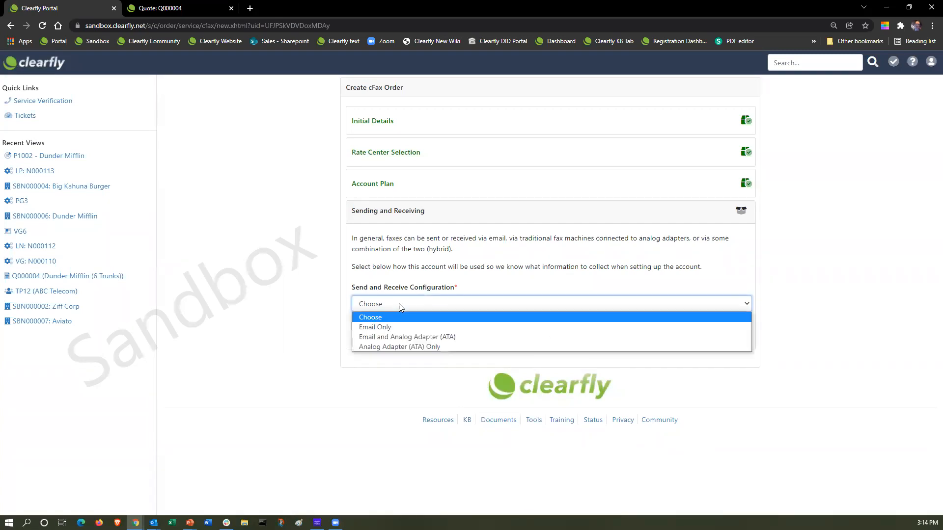
click(456, 337)
click(565, 330)
scroll(445, 379, down, 1)
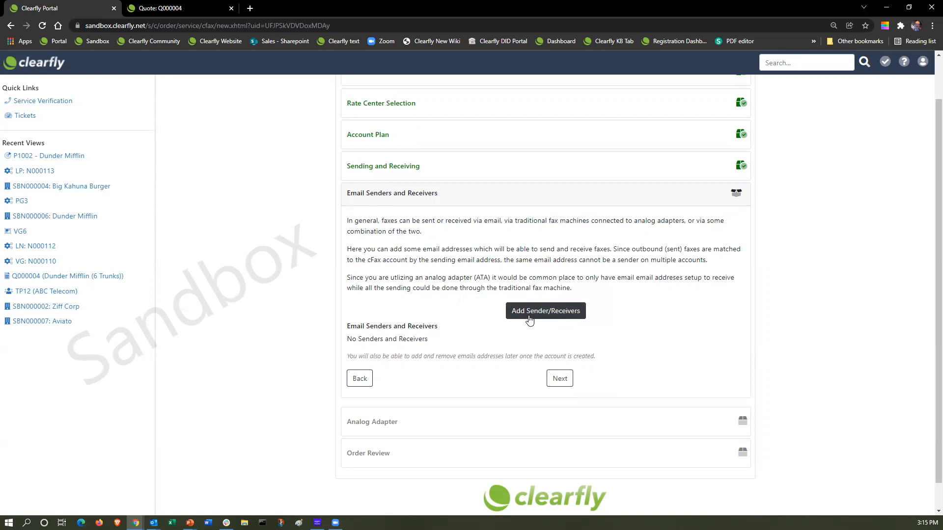
Add a saved email address with Send Faxes No, Receive Faxes Yes and Account Notices Yes.
click(528, 317)
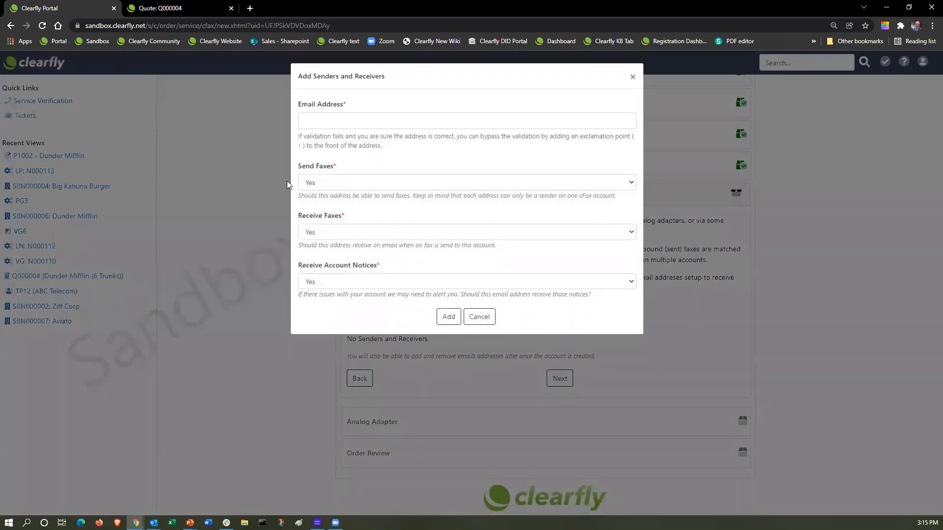
click(388, 121)
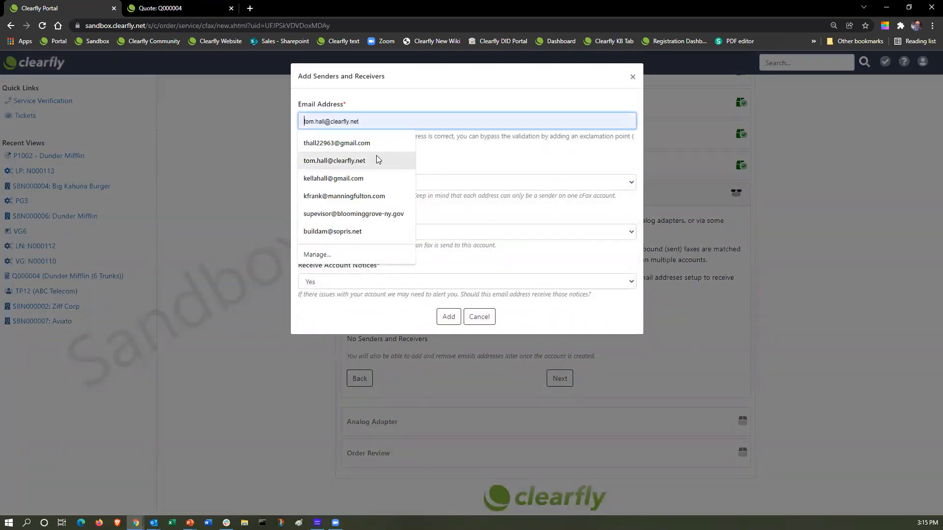
click(364, 166)
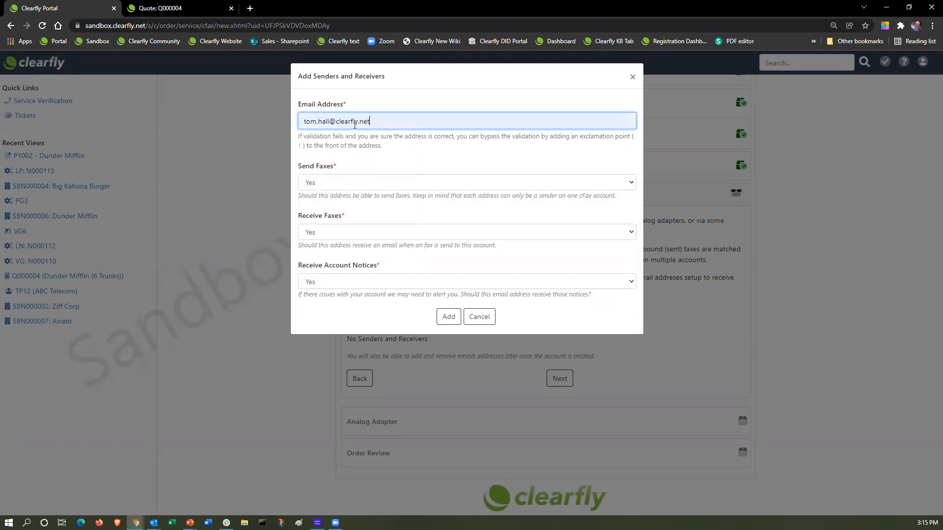
click(328, 234)
click(373, 207)
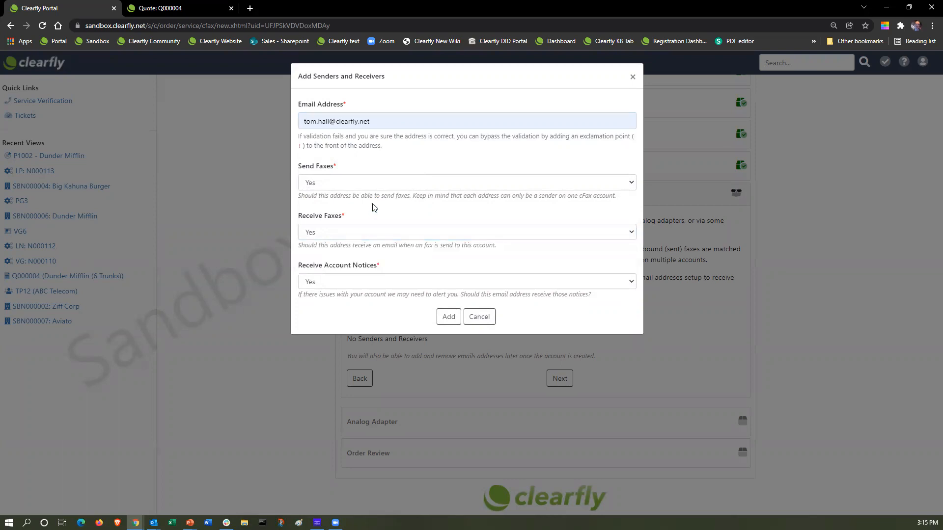
click(338, 186)
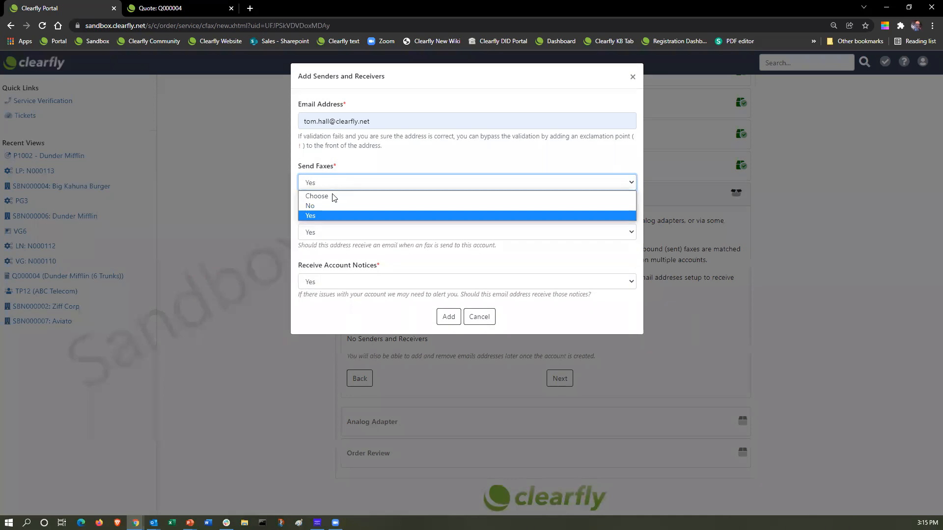
click(334, 204)
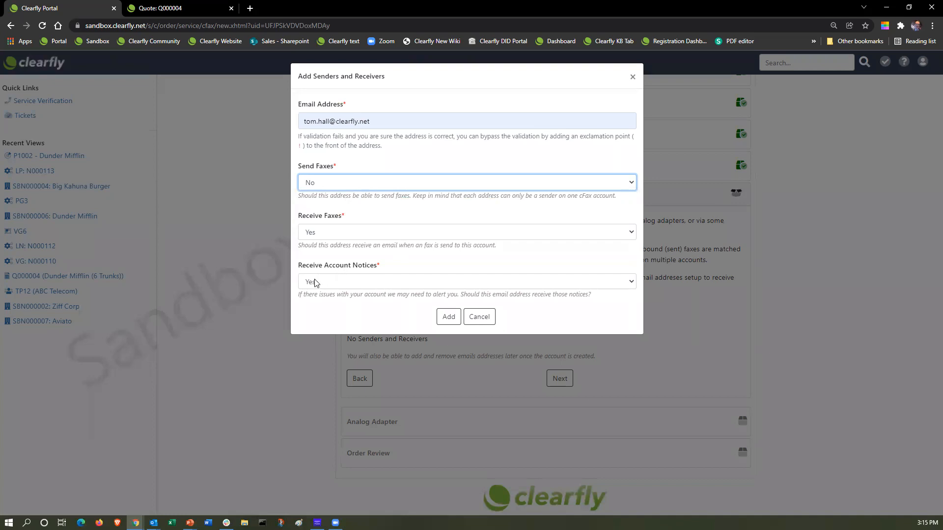
click(448, 317)
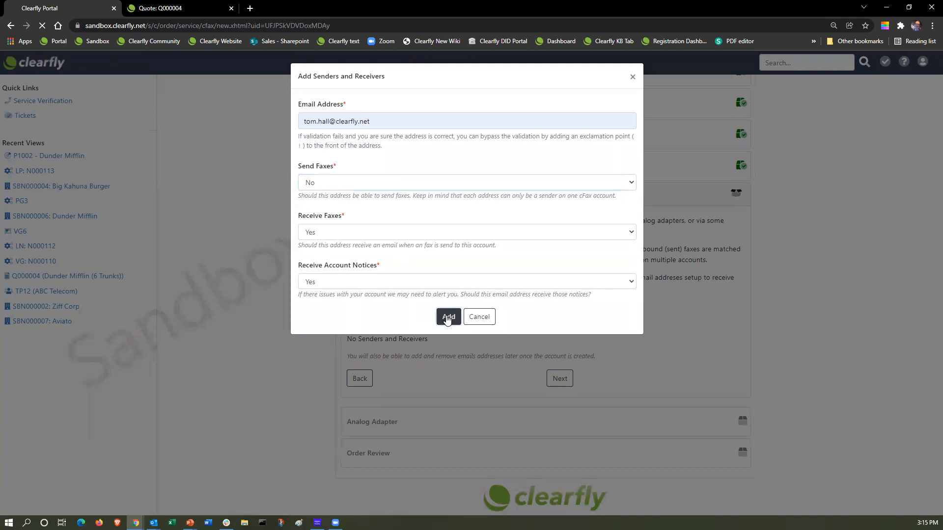
scroll(416, 267, down, 1)
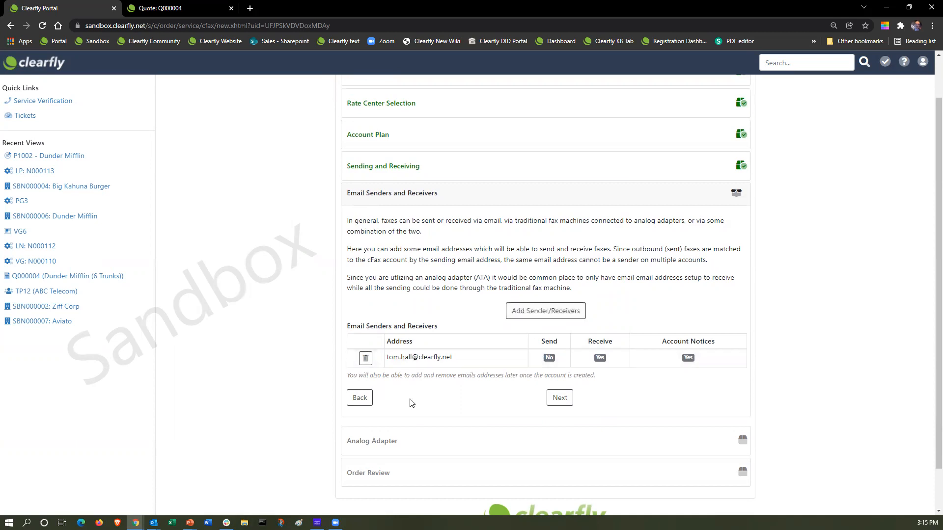
Set the analog adapter's ATA Configuration to Send Only.
click(561, 402)
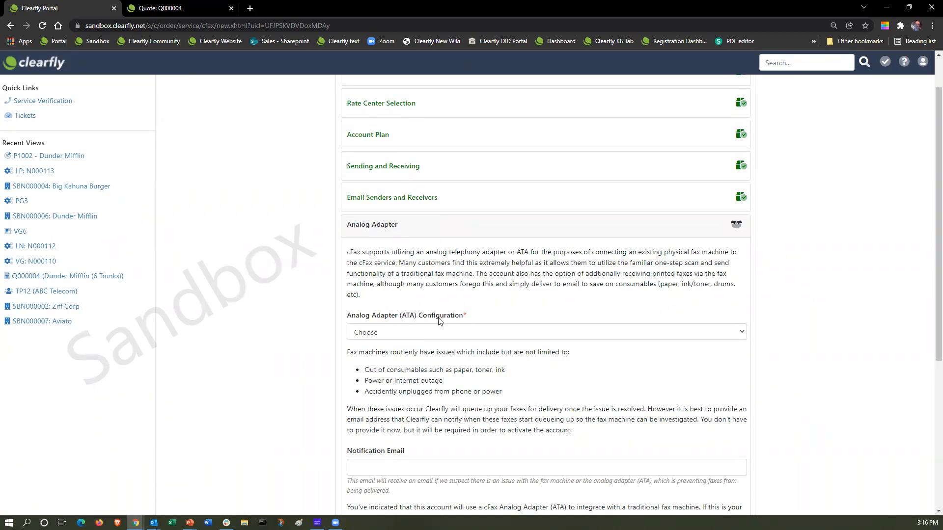
click(383, 333)
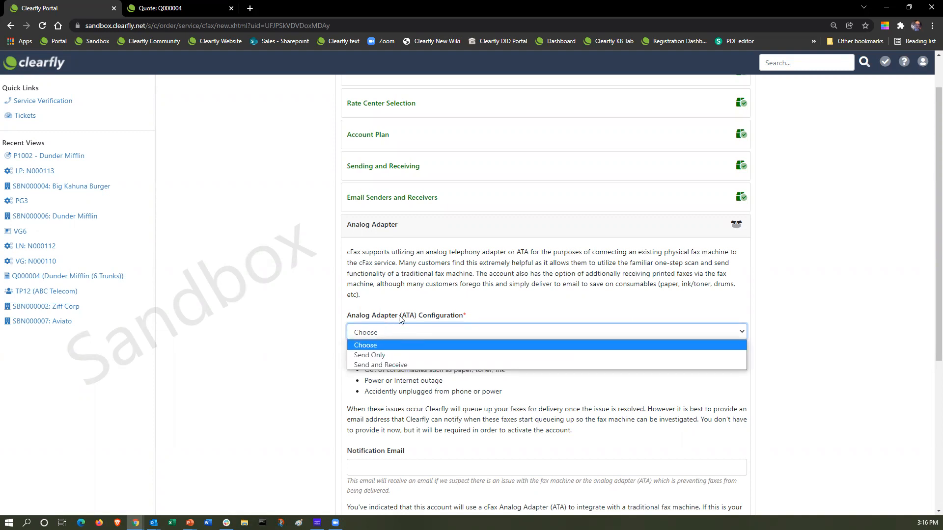
click(384, 356)
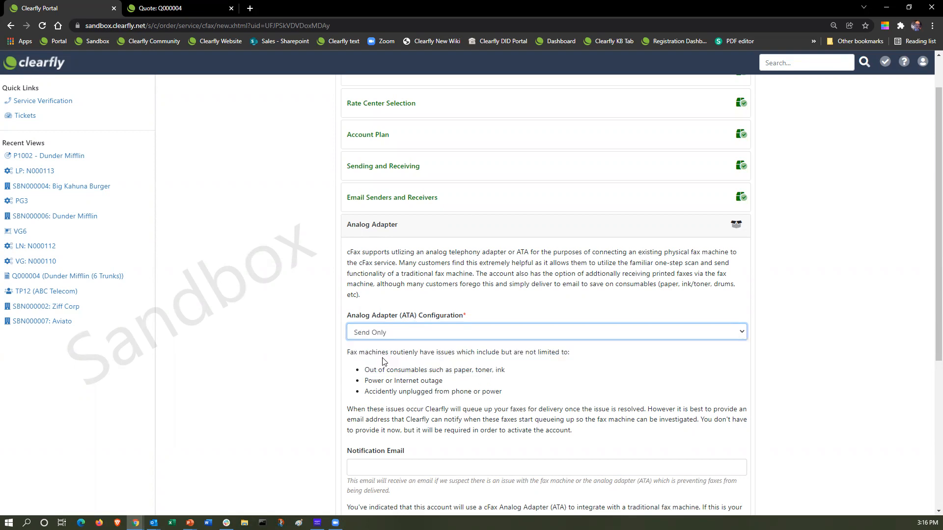
scroll(482, 358, down, 2)
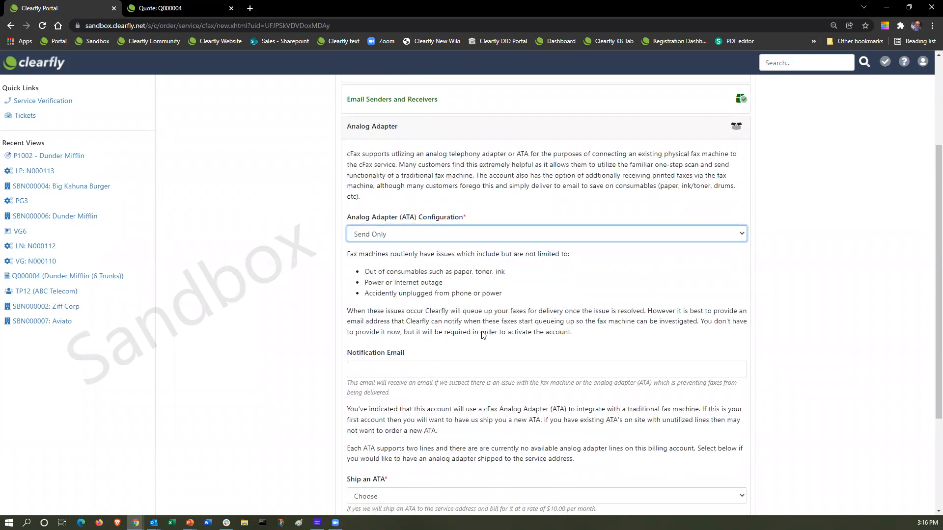
Fill in the saved notification email and choose to ship a new ATA at $10.00/month.
click(363, 367)
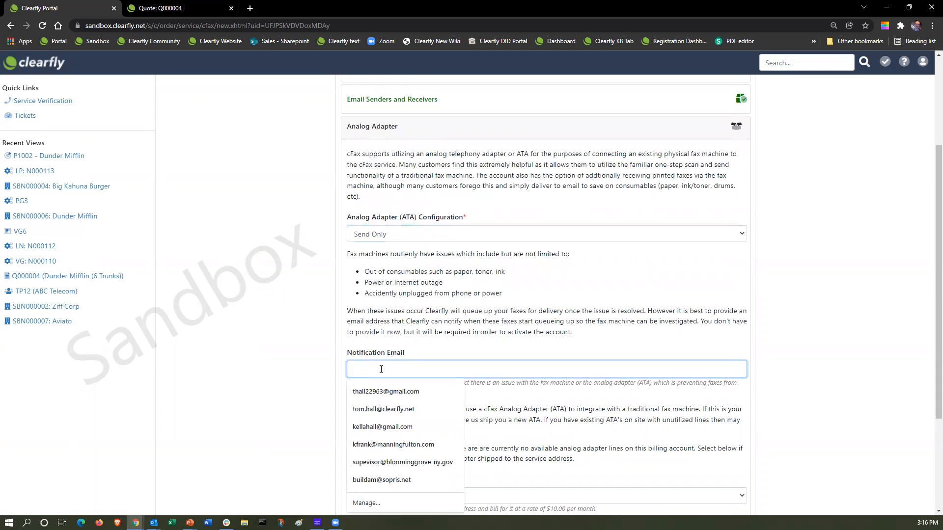
click(388, 410)
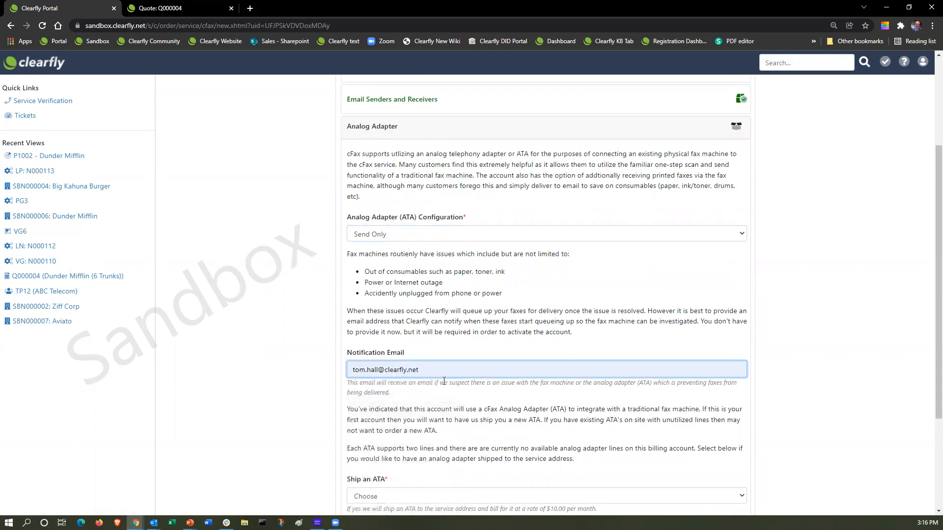
scroll(427, 352, down, 2)
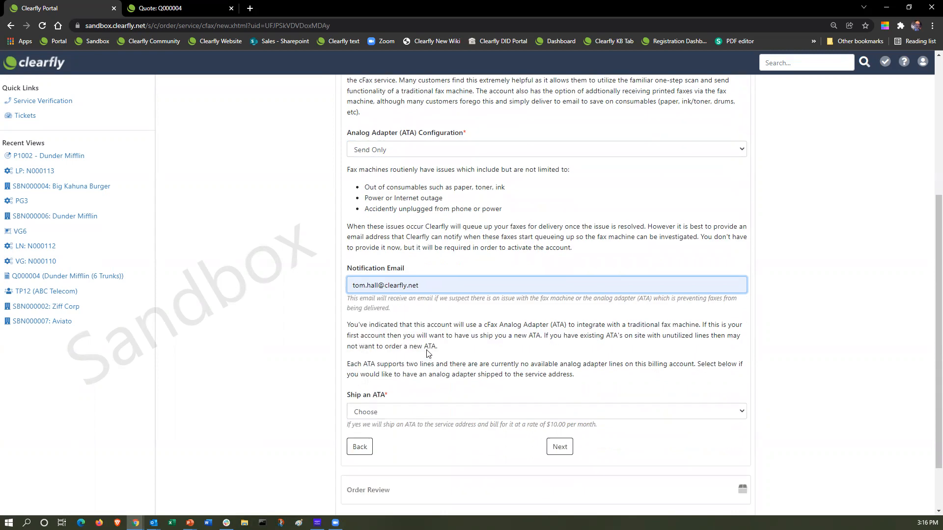
scroll(426, 352, down, 1)
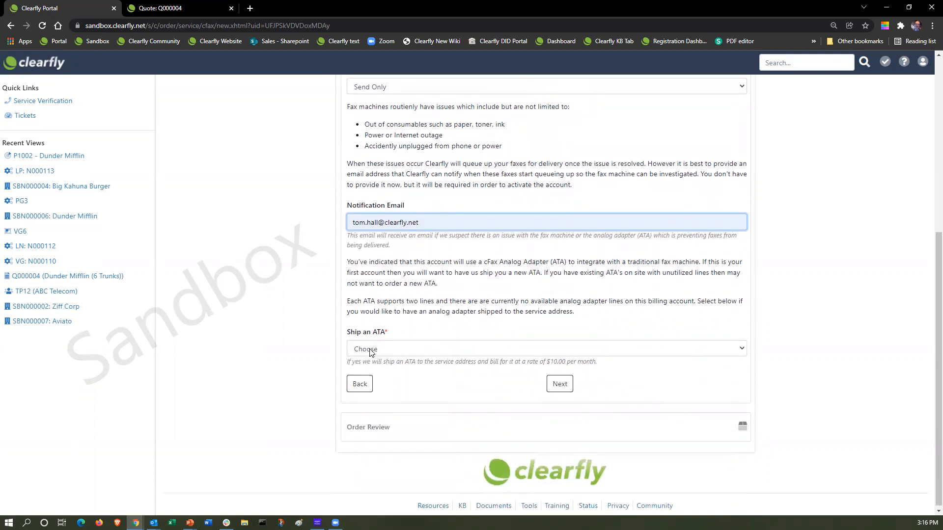
click(374, 349)
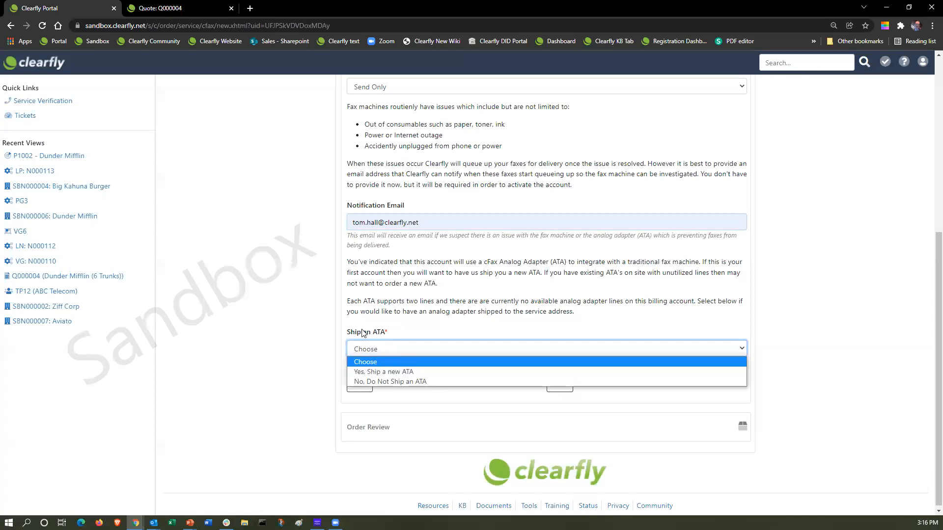
click(396, 372)
click(559, 384)
Fill the ATA shipping address from the ABCTelcom HQ suggestion and proceed to Order Review.
scroll(441, 373, down, 2)
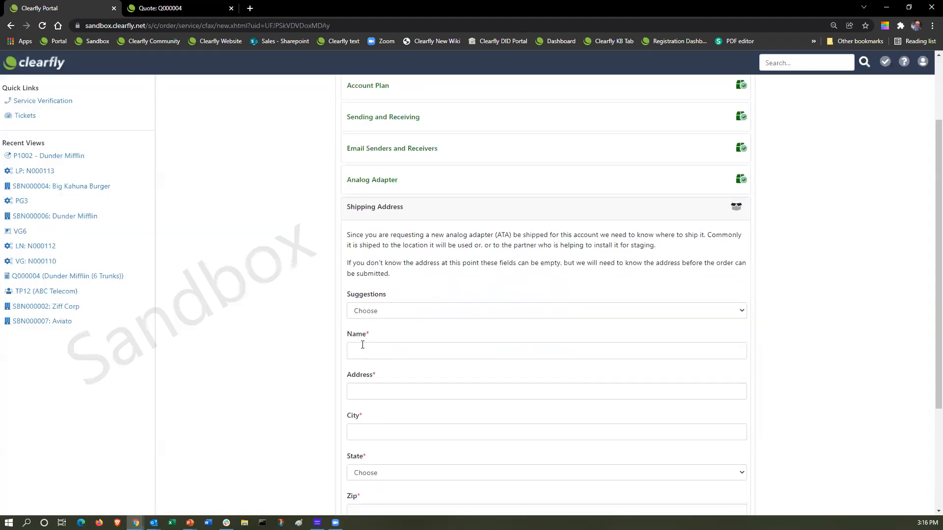
click(397, 311)
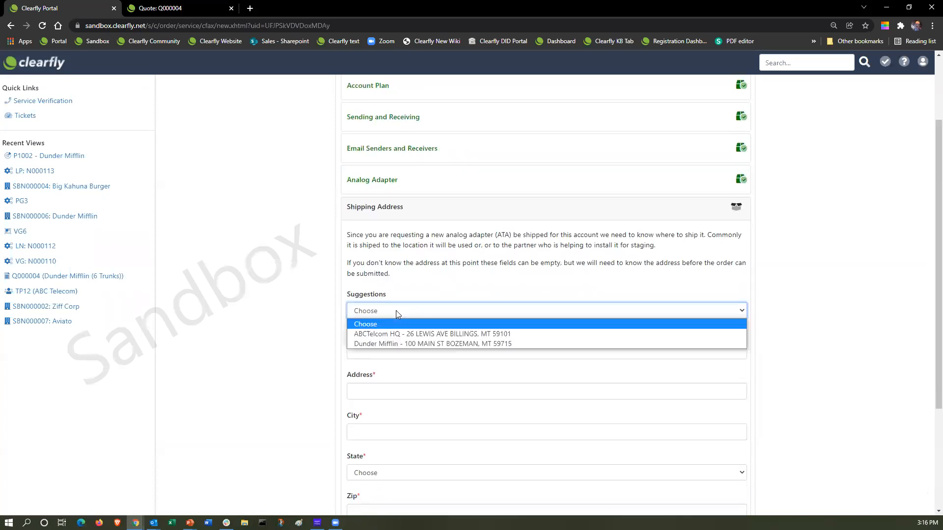
click(391, 337)
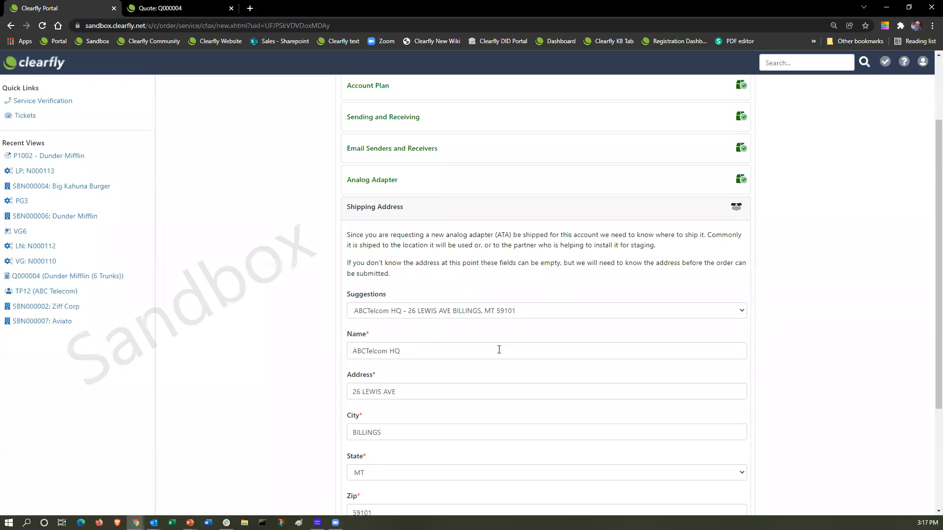
scroll(498, 352, down, 3)
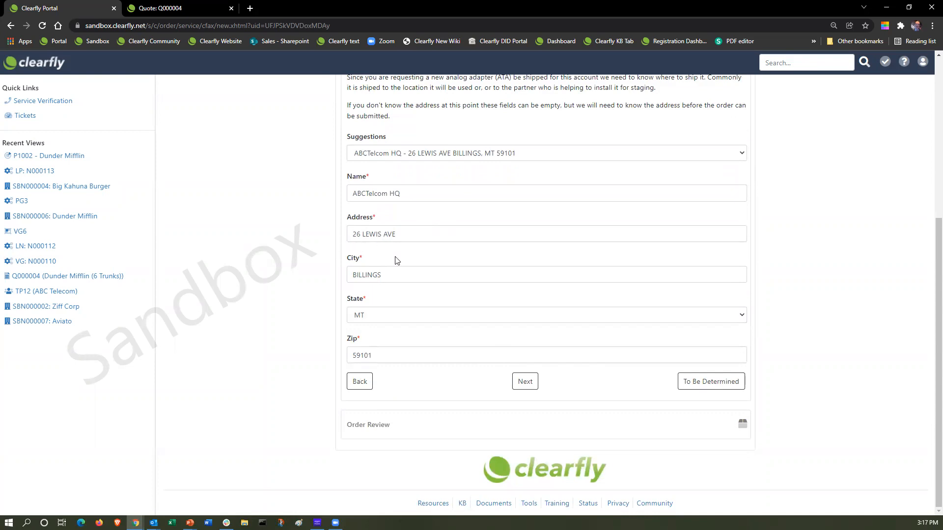
click(533, 388)
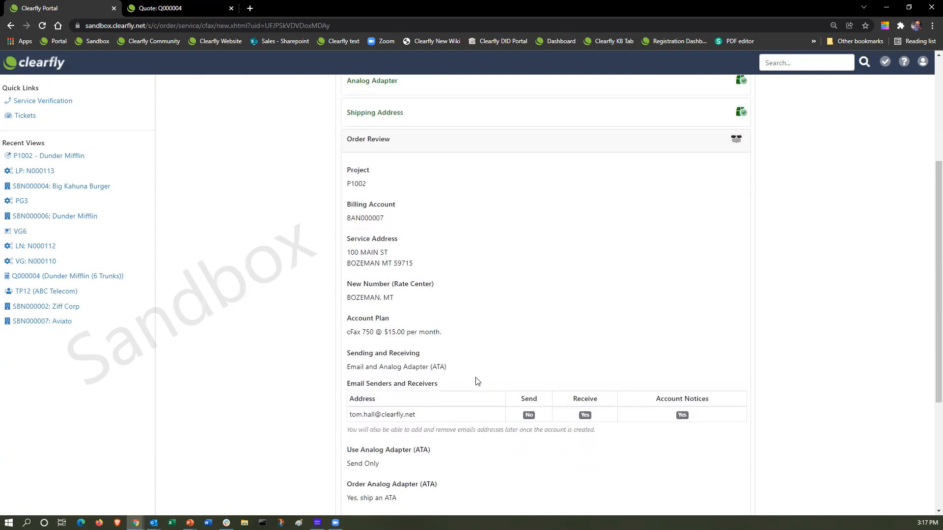
Review the cFax order summary and create the order.
scroll(476, 381, down, 4)
scroll(469, 215, up, 3)
scroll(468, 219, up, 1)
scroll(474, 205, down, 4)
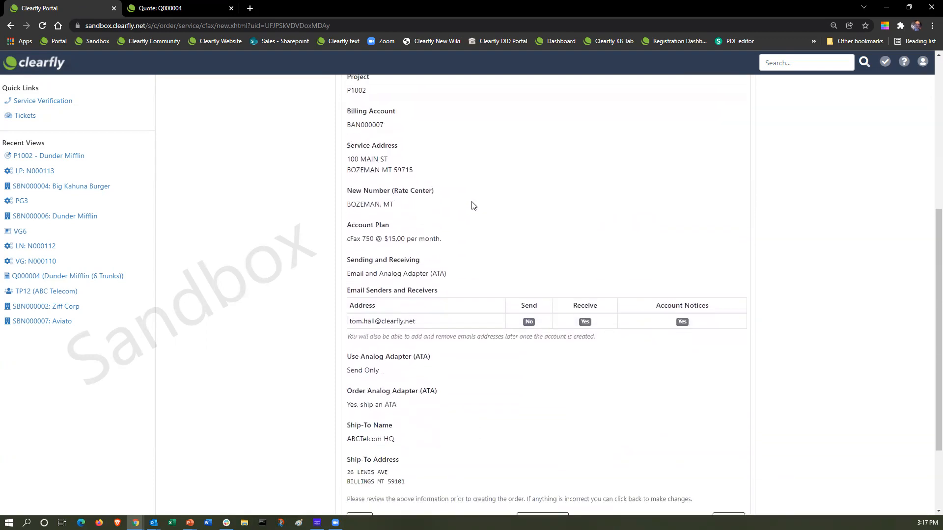
click(543, 415)
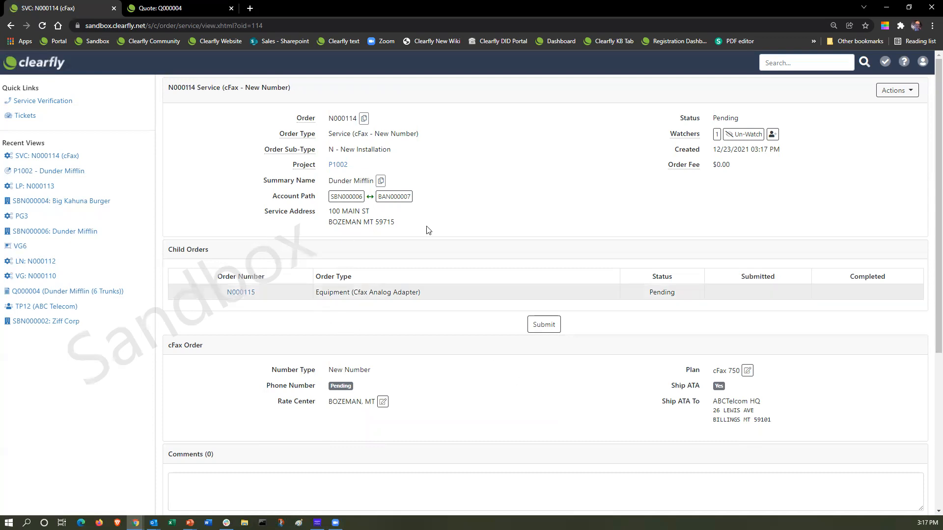
Submit the new cFax order and confirm, creating its analog adapter child order.
scroll(569, 261, down, 1)
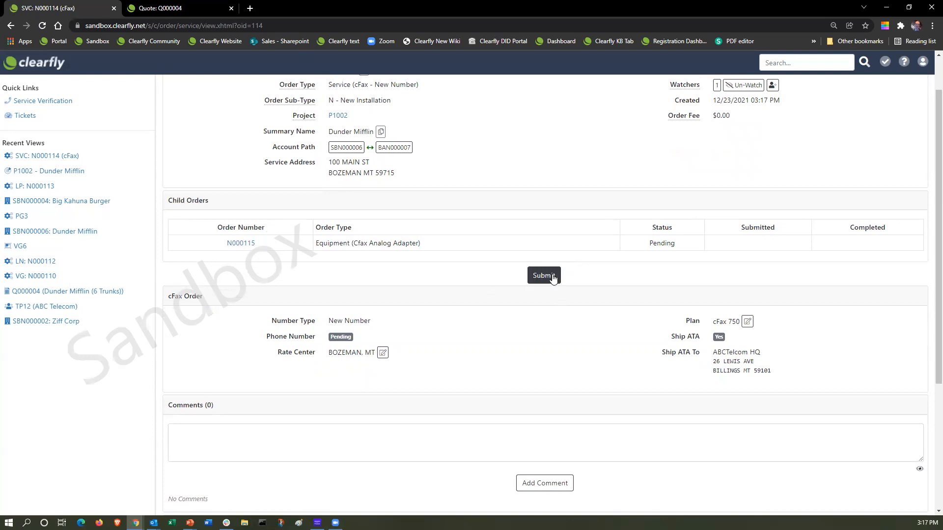
click(552, 278)
click(465, 128)
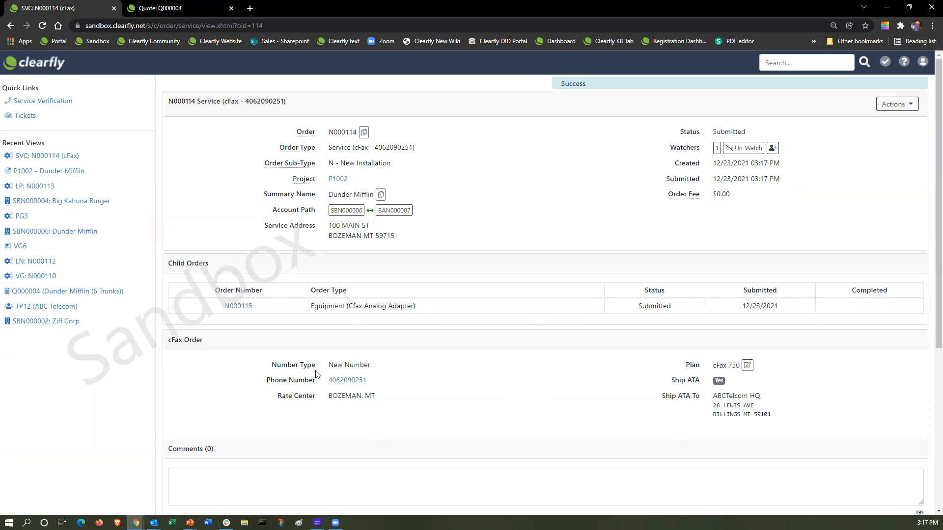
scroll(354, 370, down, 3)
scroll(358, 373, up, 3)
Check the order's actions, view cFax order N000114 from project P1002, then return to P1002.
click(904, 106)
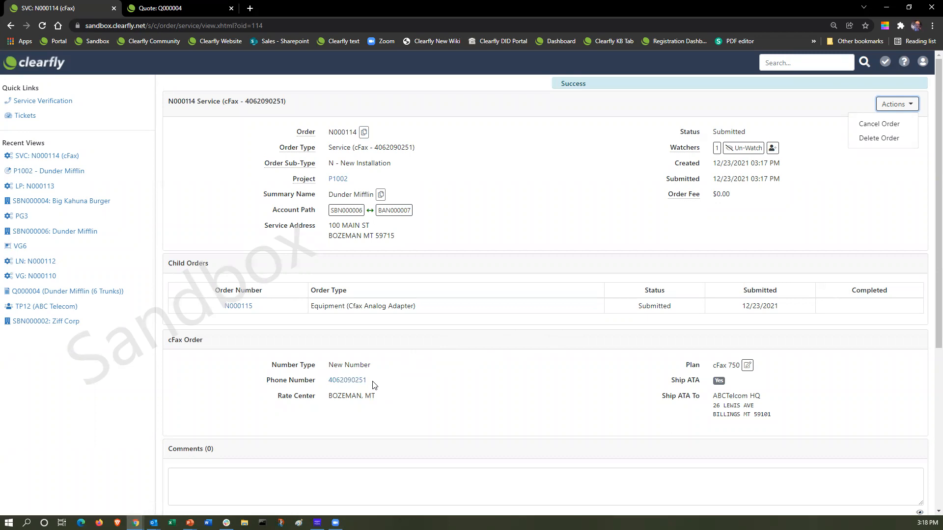
click(337, 178)
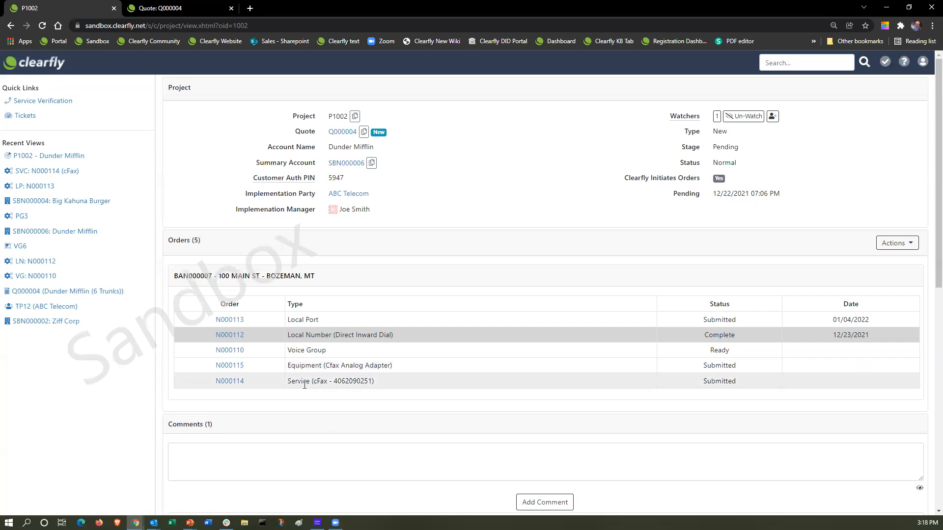
click(222, 382)
scroll(492, 387, down, 1)
scroll(490, 385, up, 1)
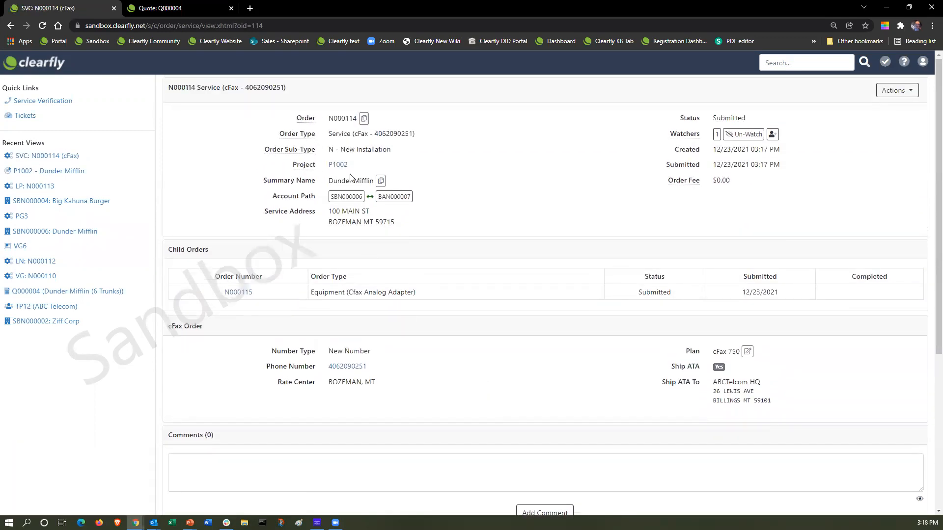
click(339, 165)
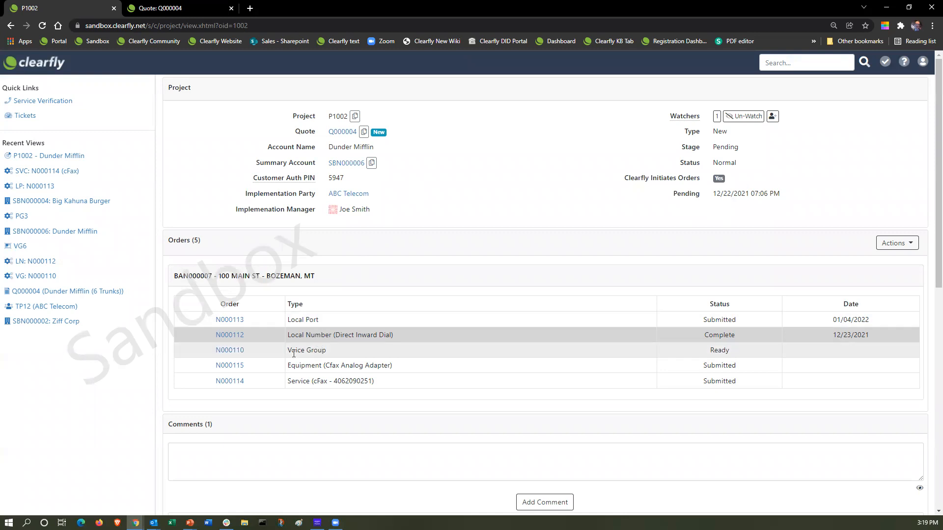
Look over the Voice Group order and the VG6 voice group, then return to project P1002.
click(241, 350)
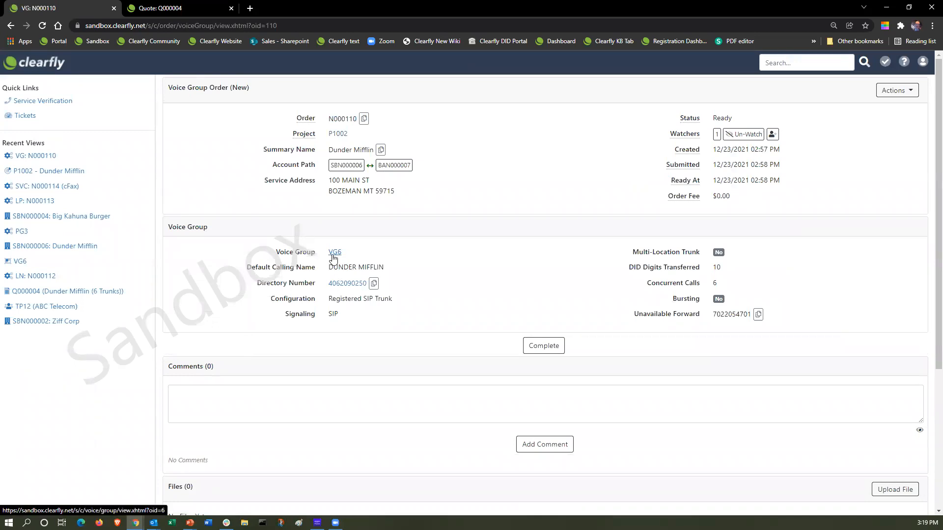
click(334, 252)
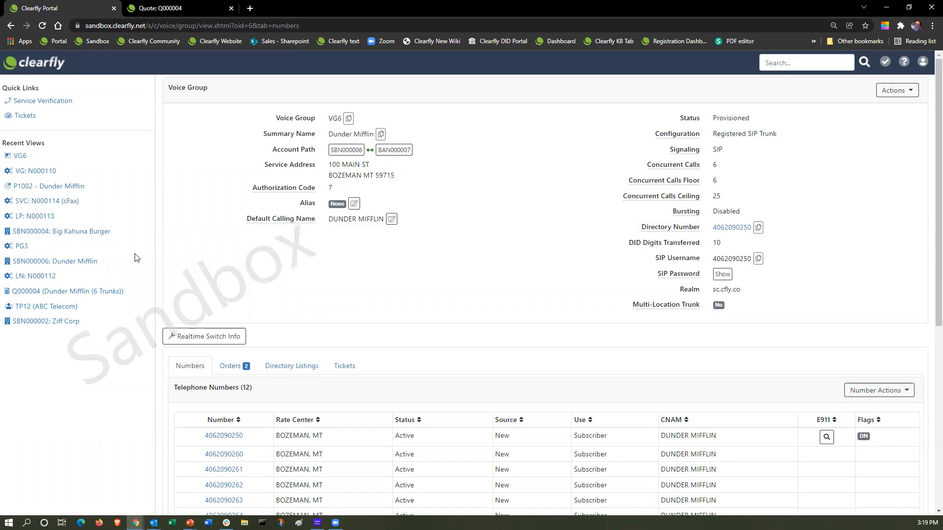
click(48, 188)
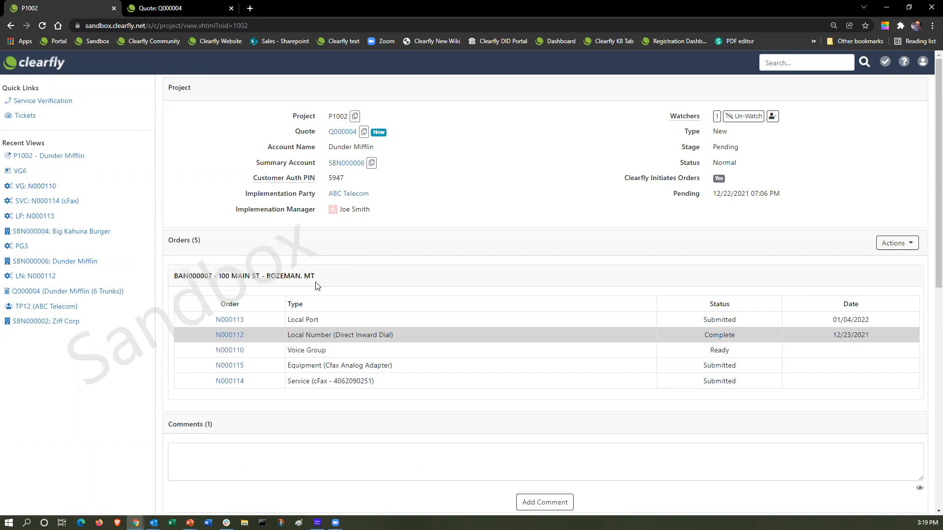
Show the orders list for voice group VG6 under summary account SBN000006.
click(345, 163)
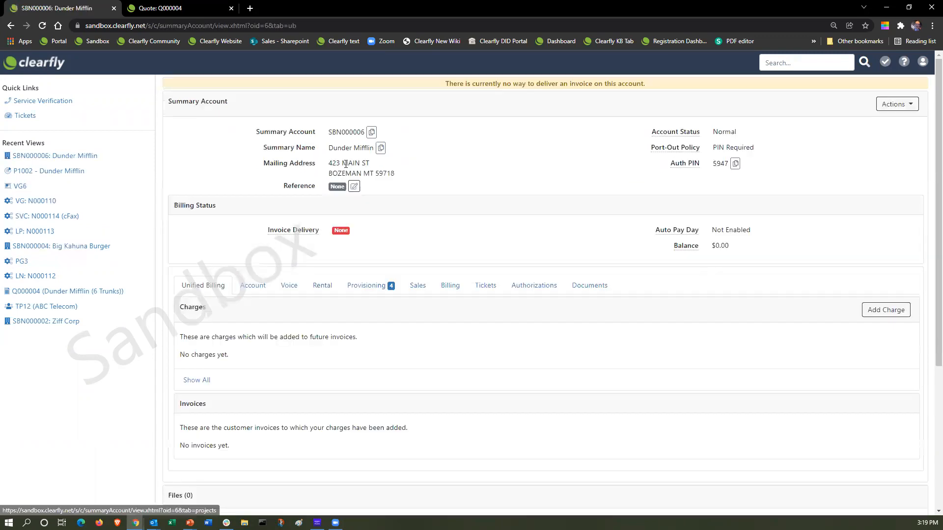
click(289, 286)
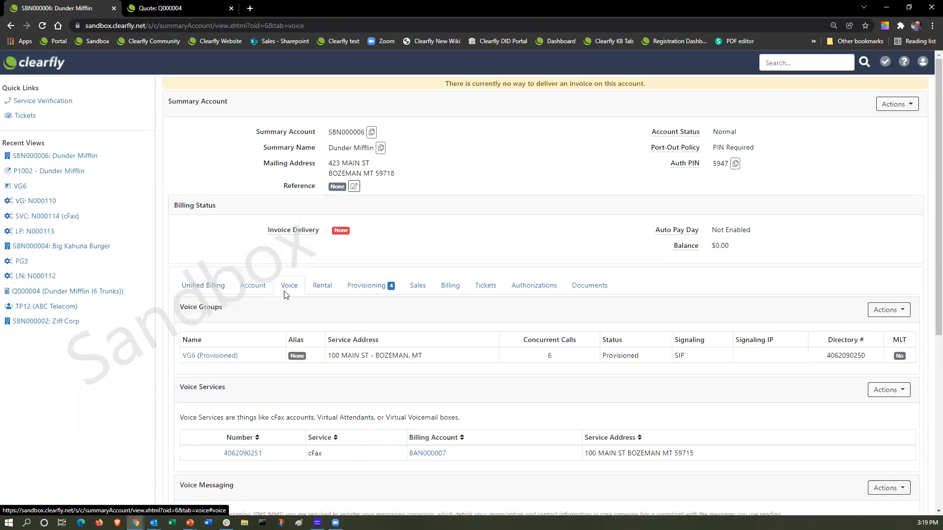
click(189, 355)
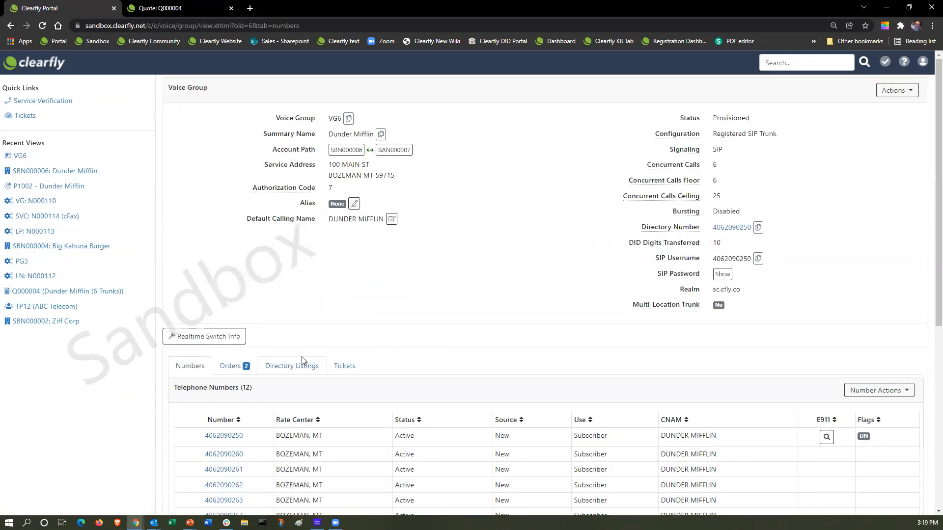
scroll(303, 343, down, 1)
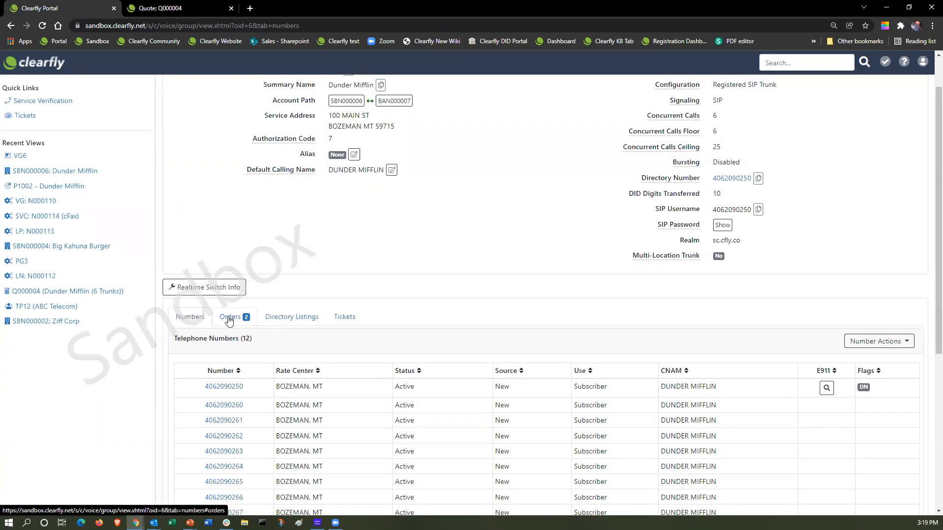
click(229, 319)
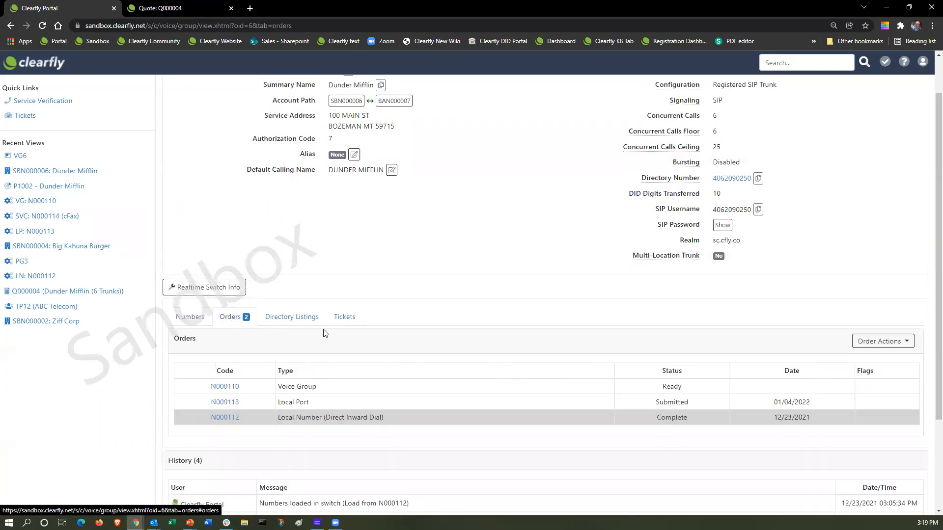
Create toll-free order N000117 for VG6 using the Assign New Numbers source.
click(907, 345)
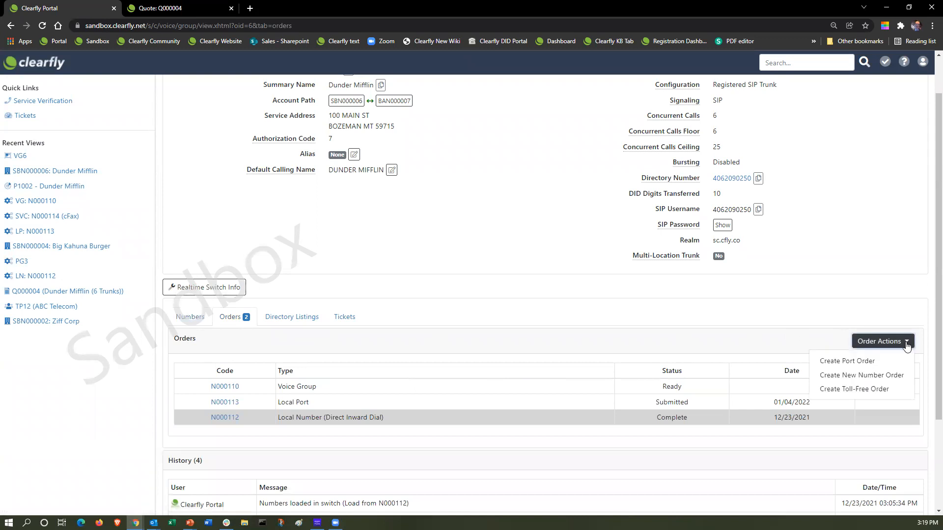
click(851, 391)
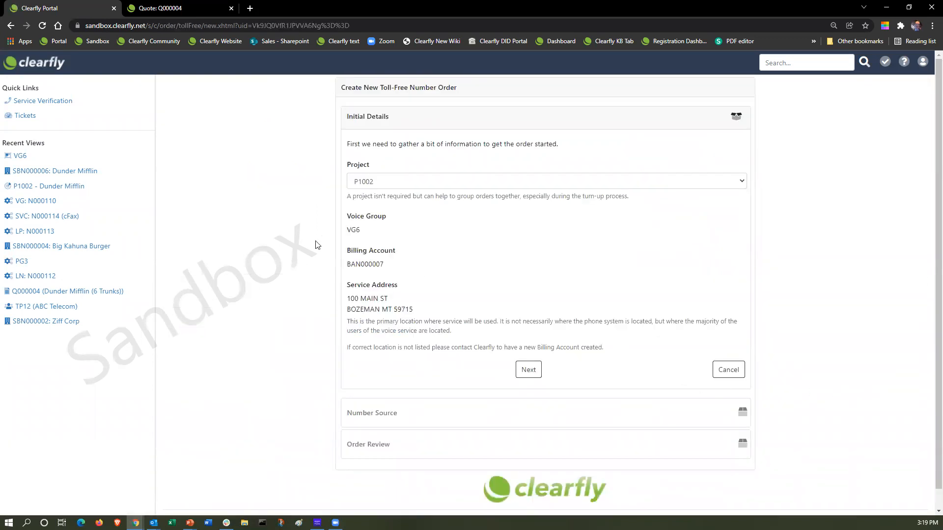
click(530, 371)
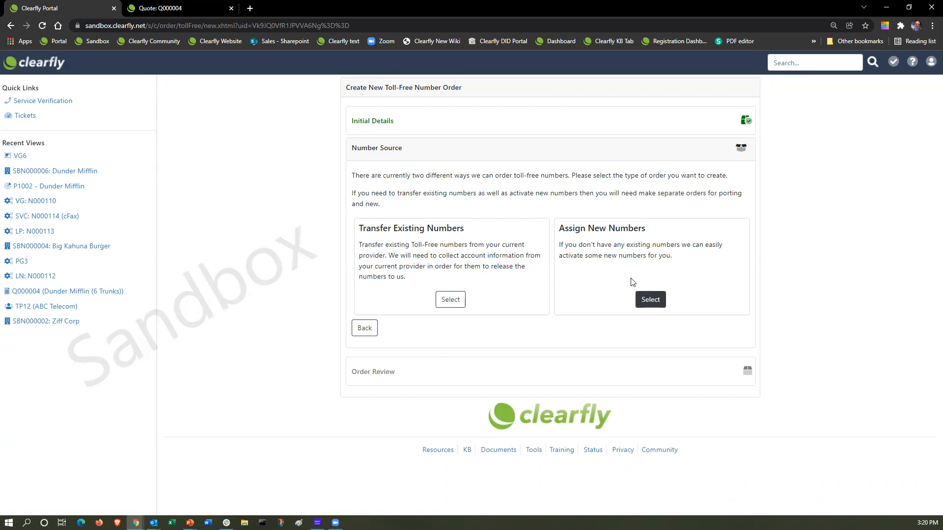
click(650, 299)
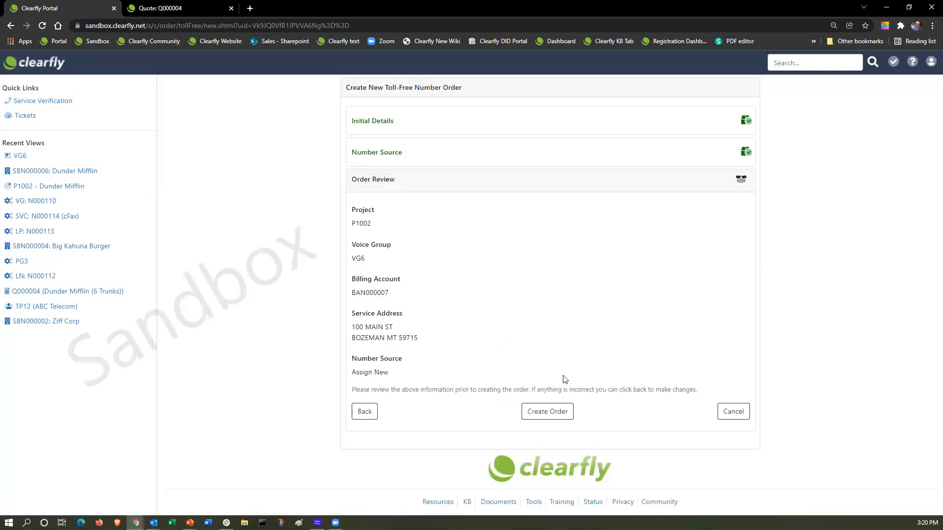
click(549, 412)
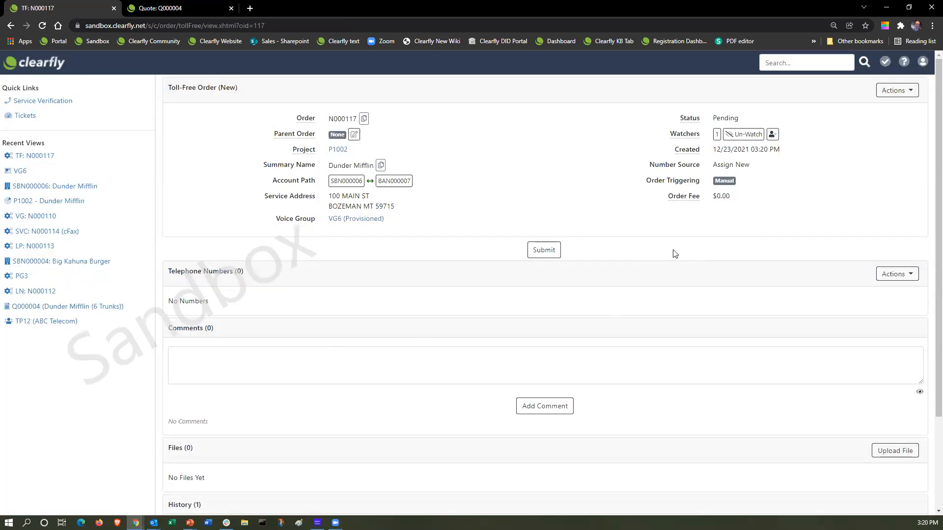
Request 1 new toll-free number for order N000117, then return to project P1002.
click(913, 279)
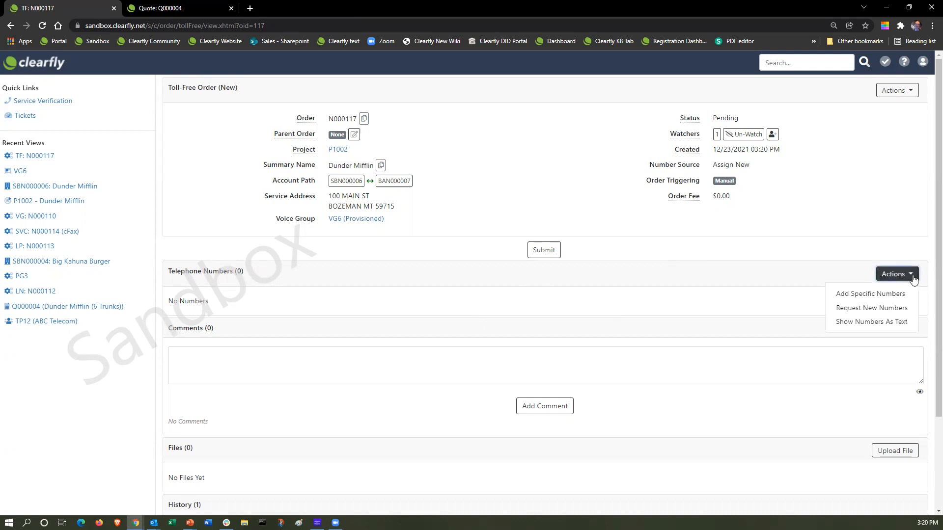
click(877, 308)
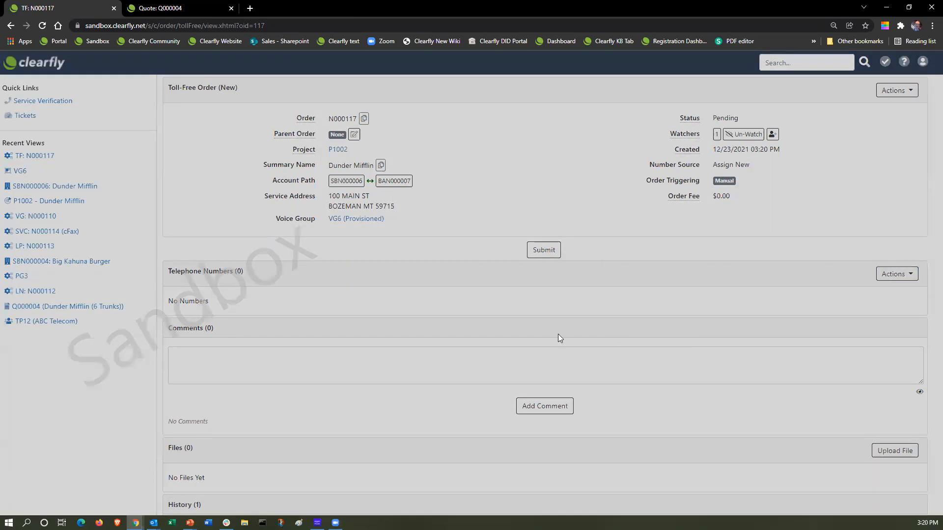
click(426, 143)
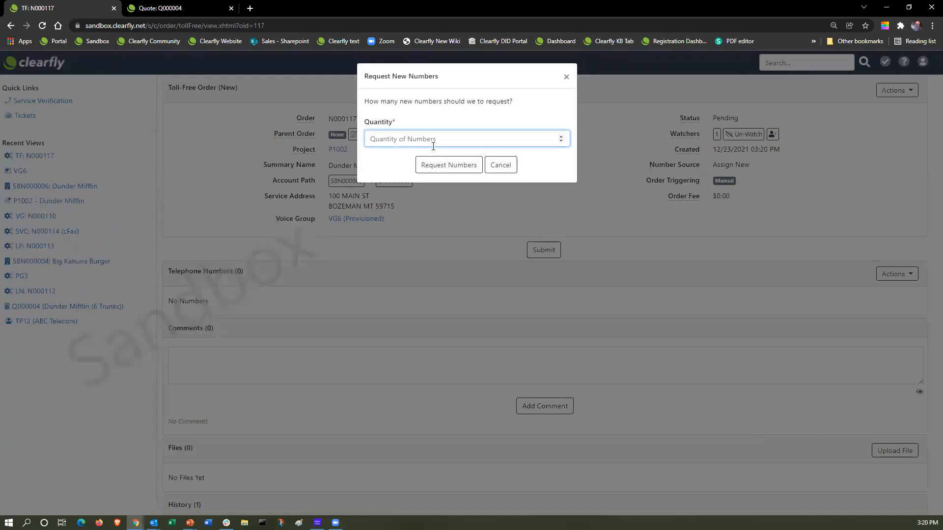
text(1)
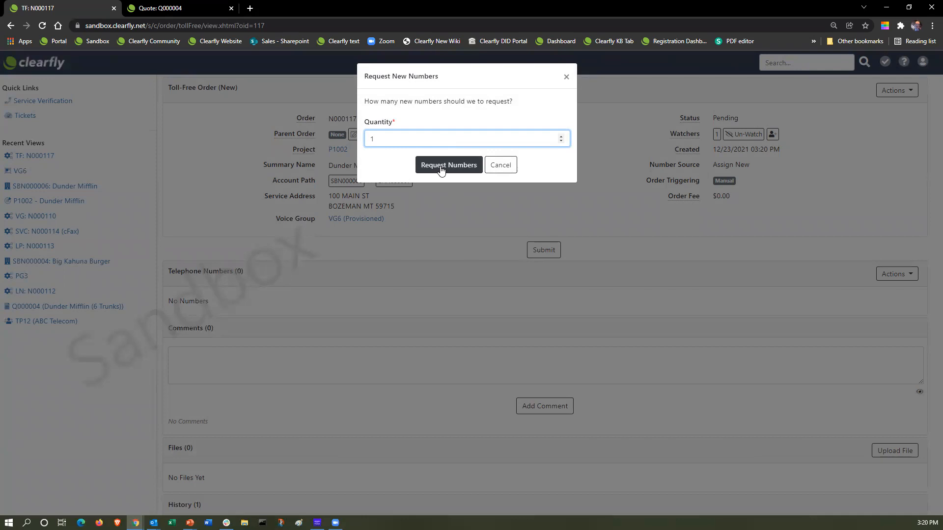
click(441, 167)
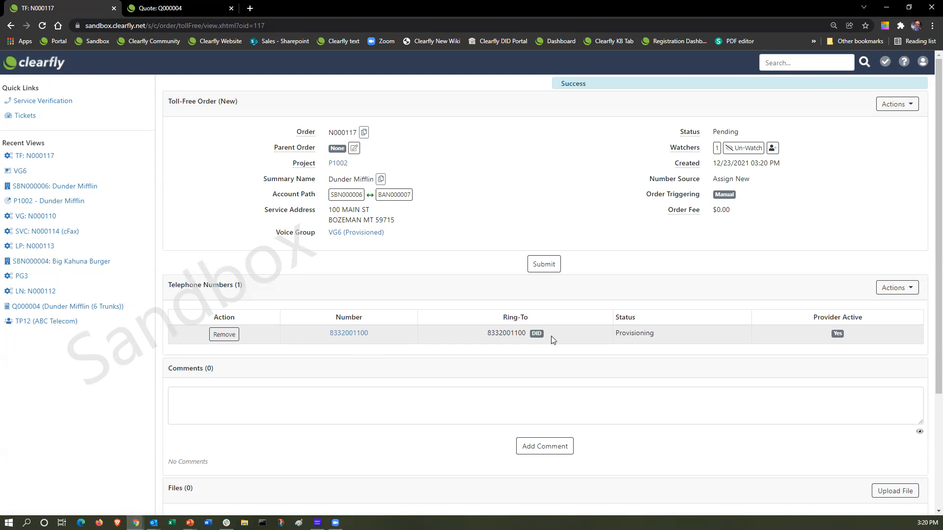
click(338, 164)
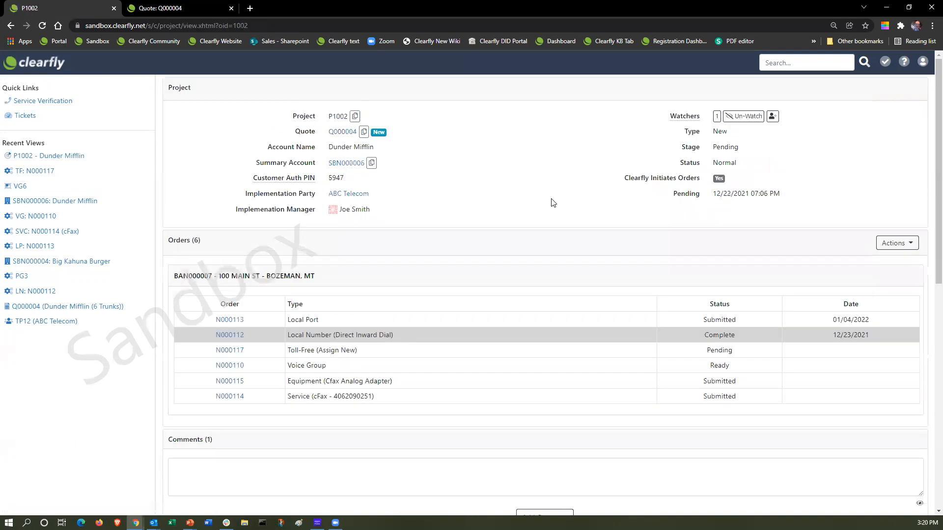
click(346, 164)
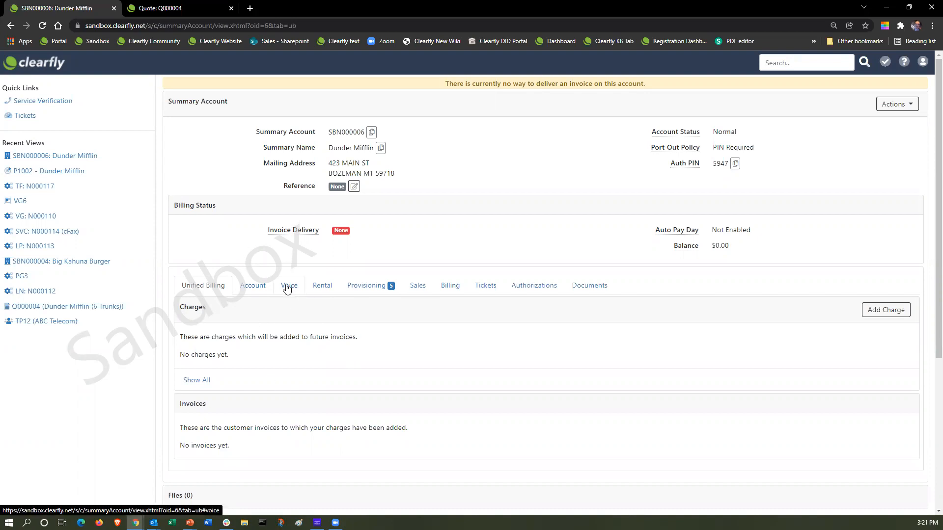
click(287, 289)
click(224, 360)
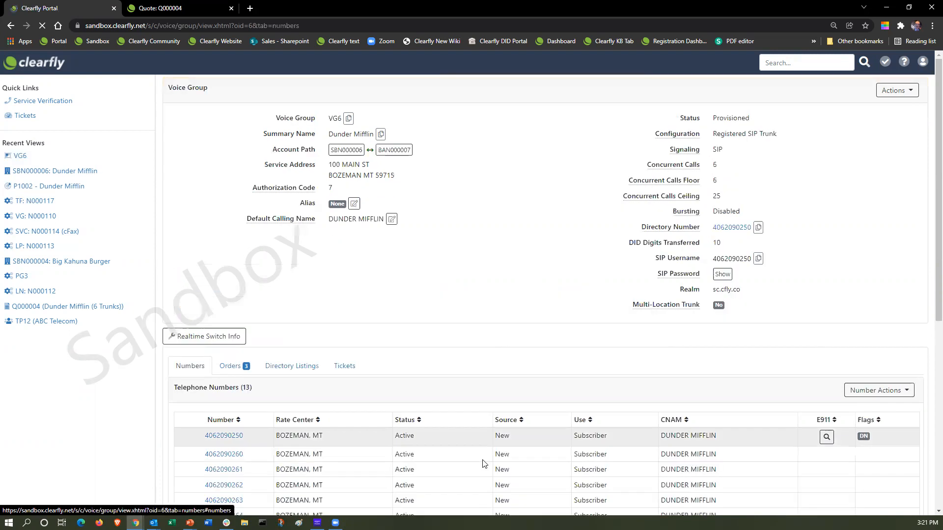
scroll(427, 394, down, 2)
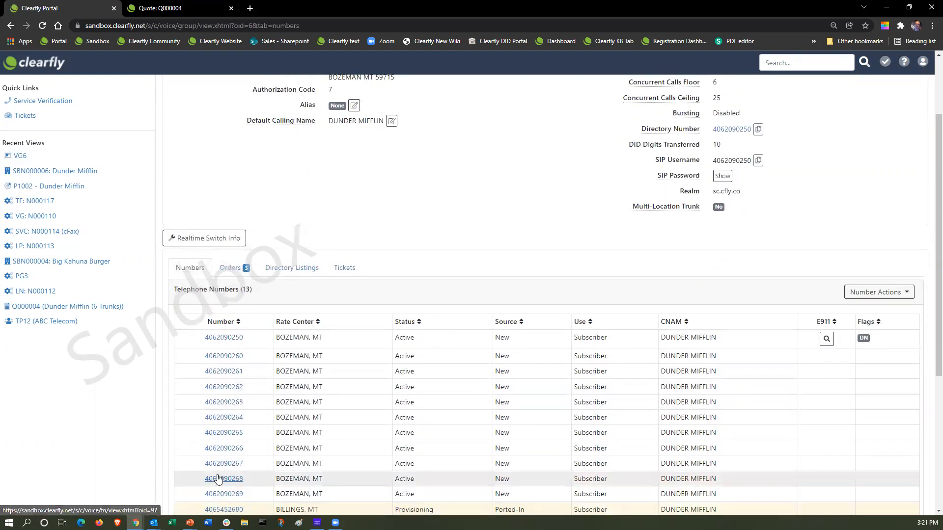
scroll(219, 479, down, 1)
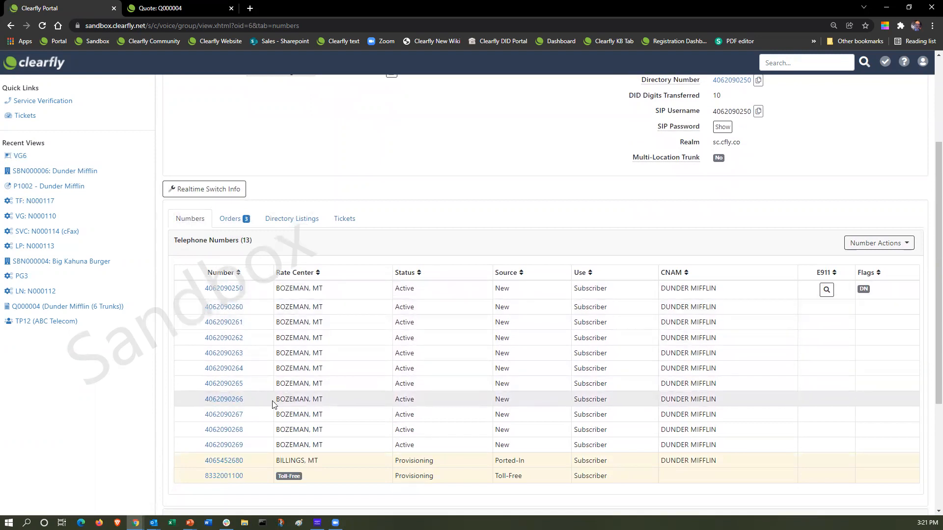
click(229, 400)
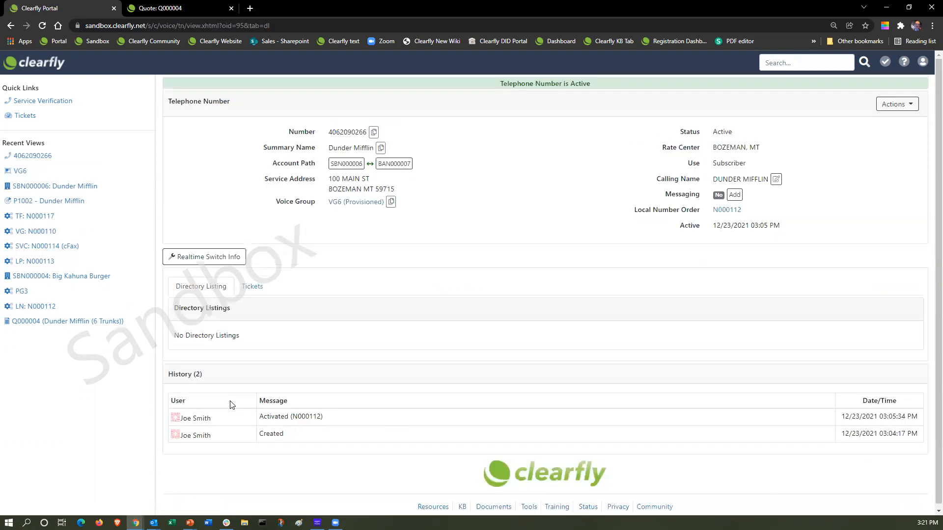
Confirm project P1002 lists the pending toll-free order, then minimize the browser to show the slide.
click(898, 104)
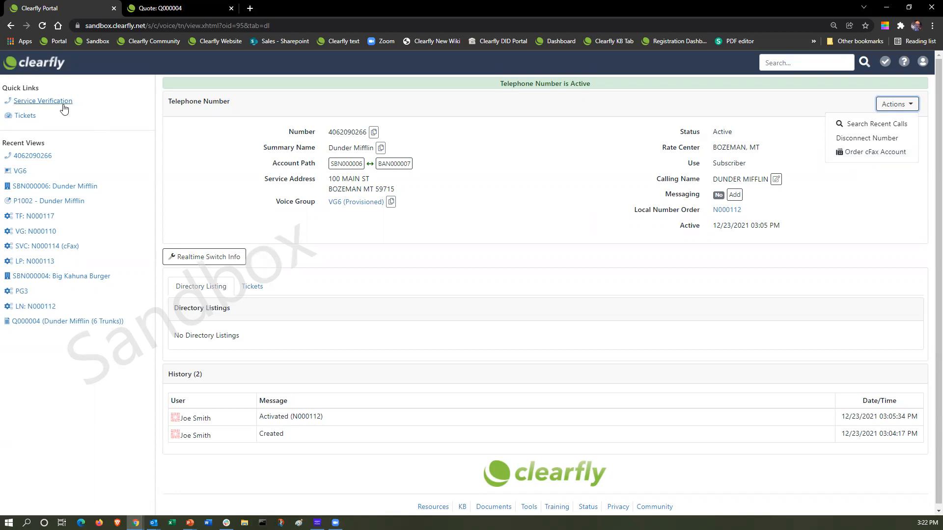
click(346, 164)
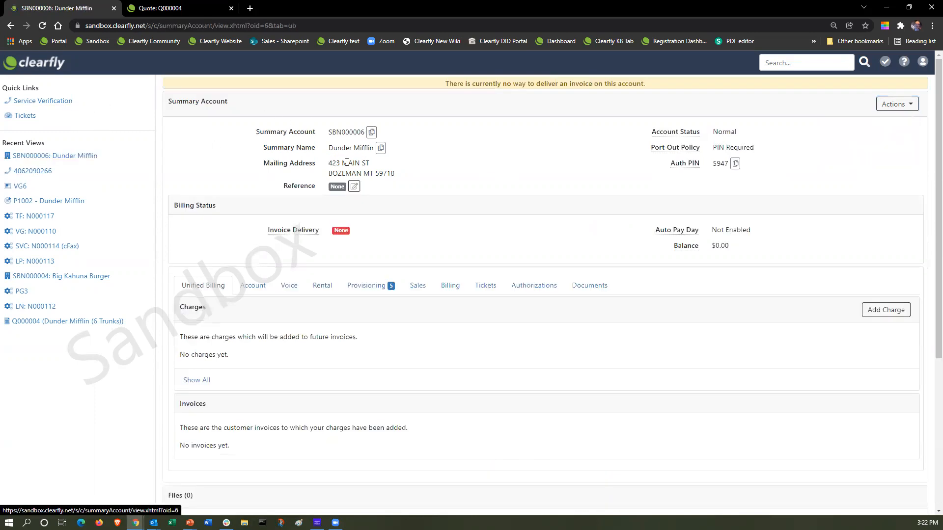
click(355, 287)
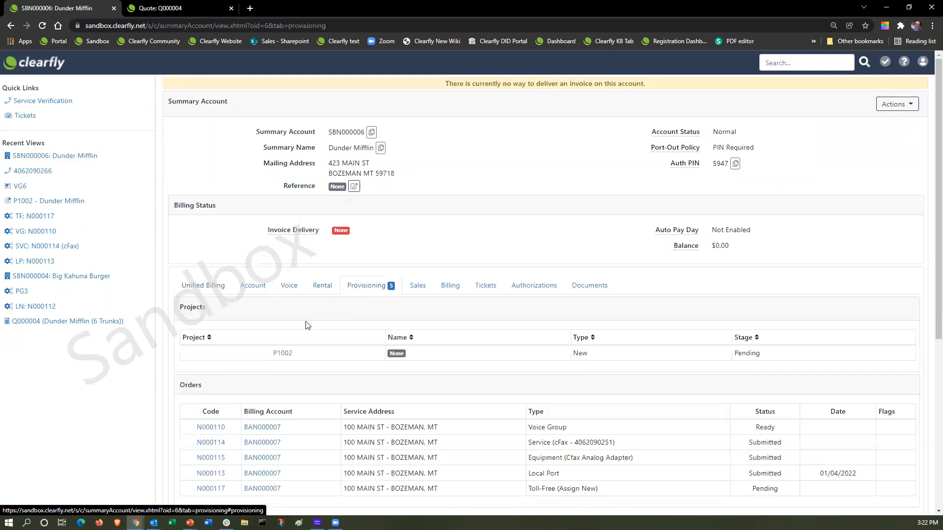
click(275, 350)
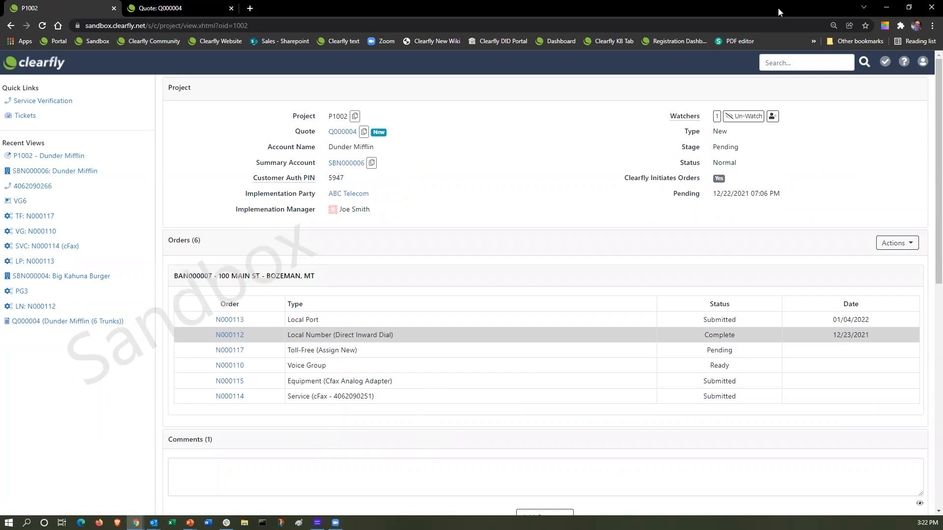
click(886, 9)
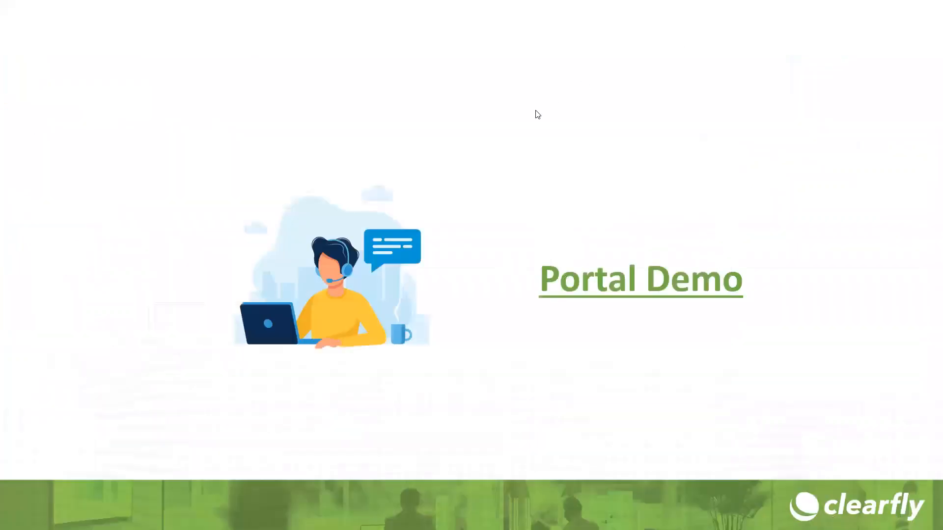